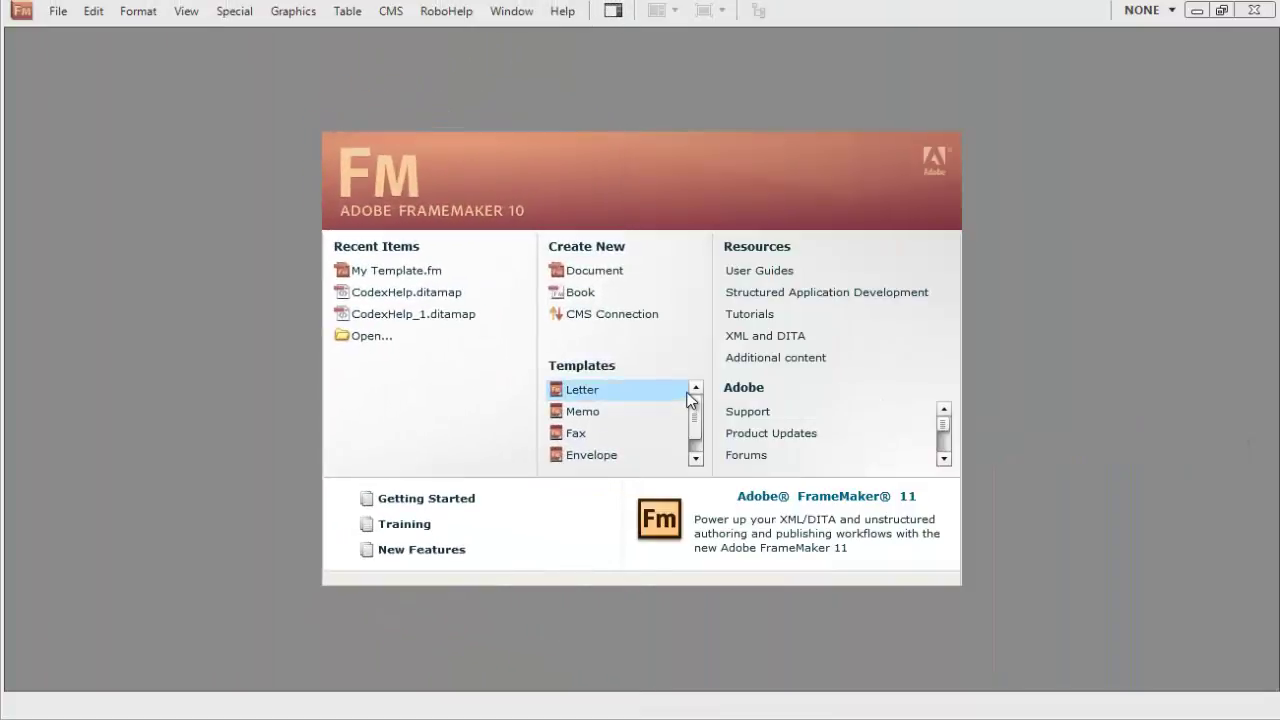
Create a new document on blank portrait paper.
{"action": "left_click", "coordinate": [594, 270]}
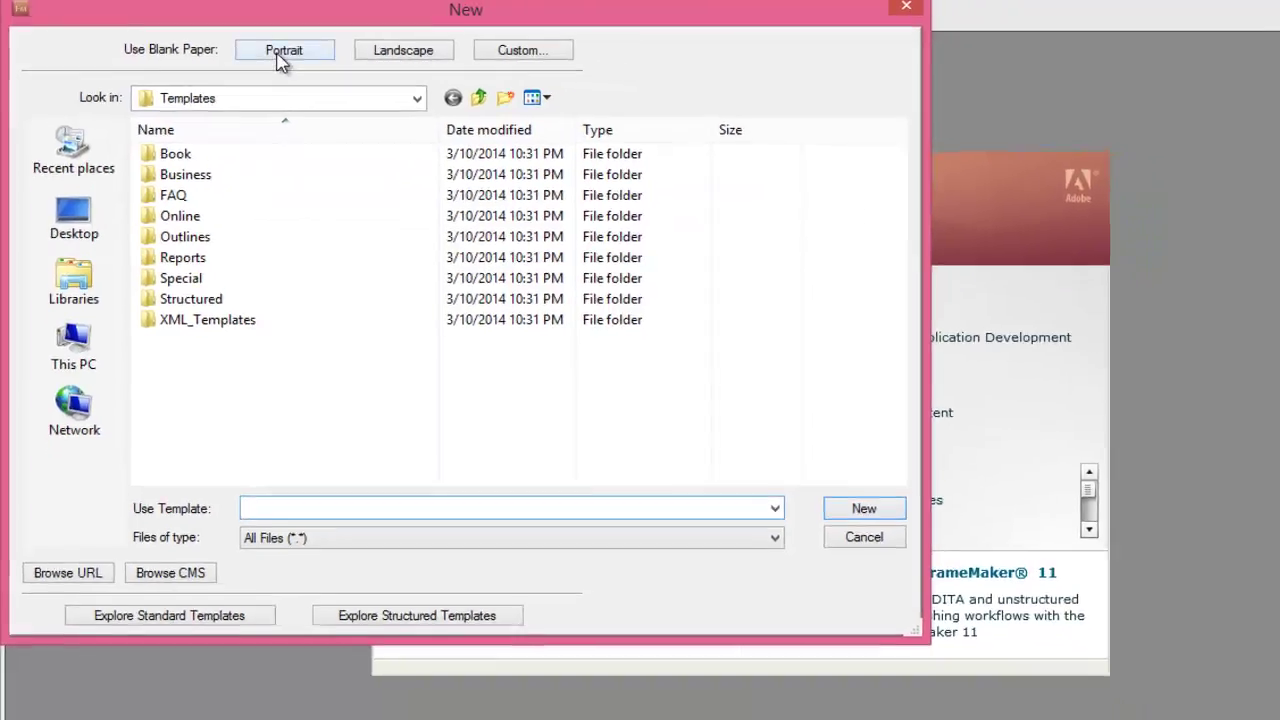
{"action": "left_click", "coordinate": [306, 57]}
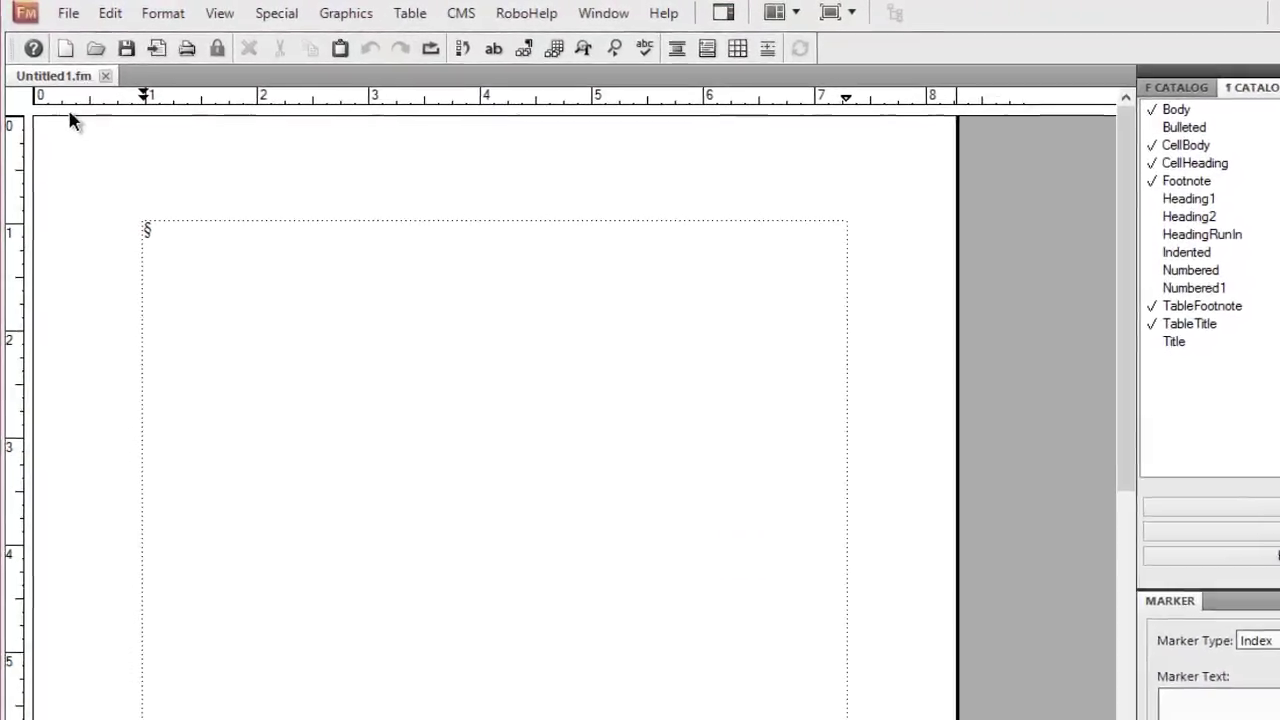
Save the blank document as 'My Template for Demo' in the FM Template folder as Document 10.0 (*.fm).
{"action": "left_click", "coordinate": [75, 15]}
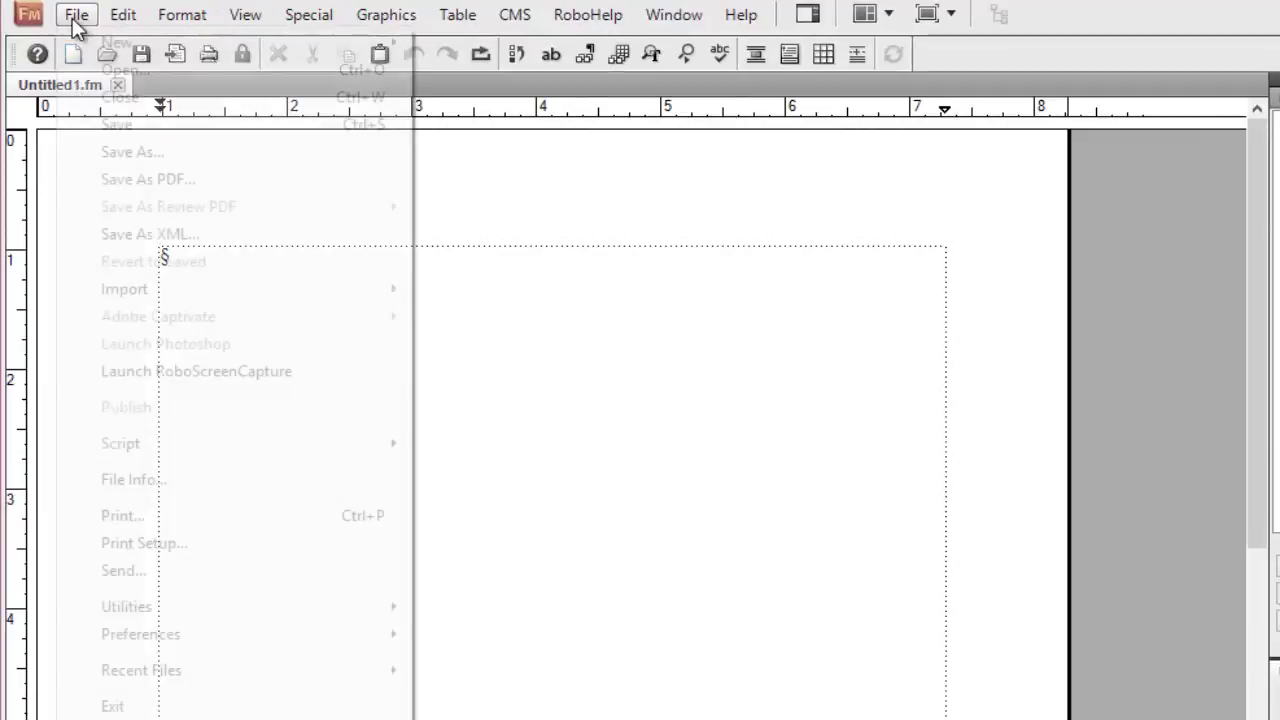
{"action": "left_click", "coordinate": [115, 152]}
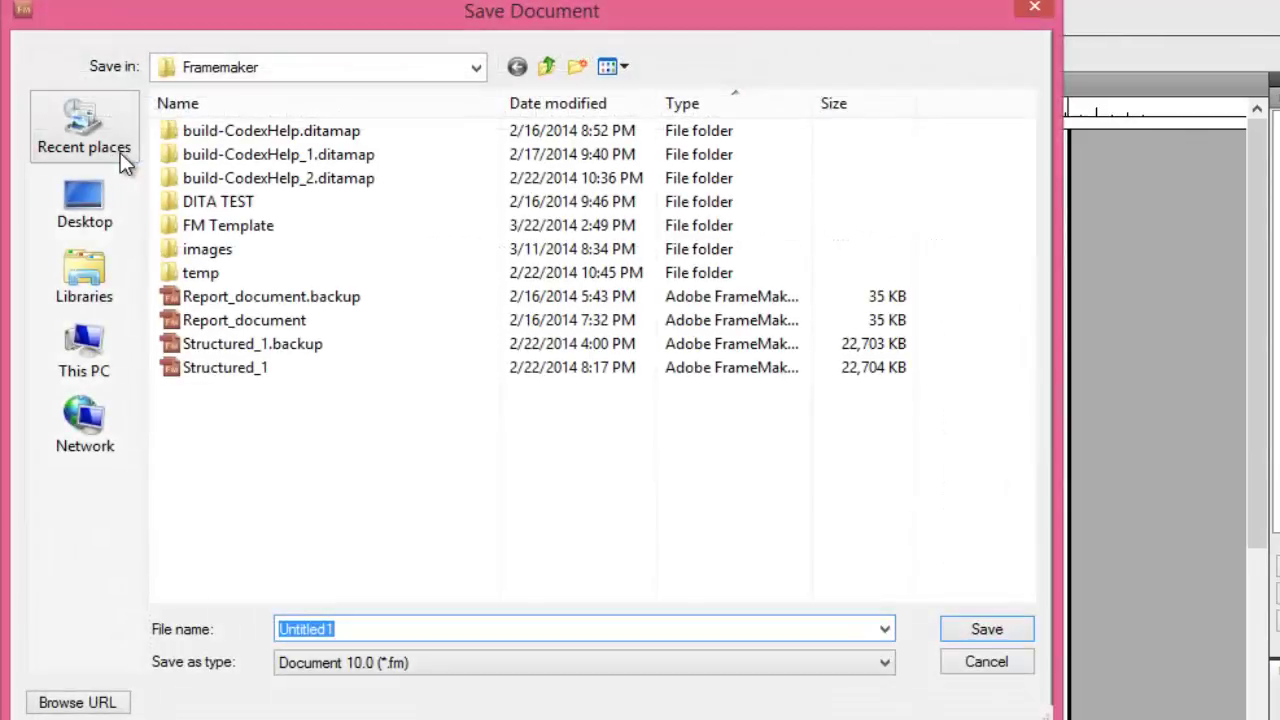
{"action": "double_click", "coordinate": [205, 232]}
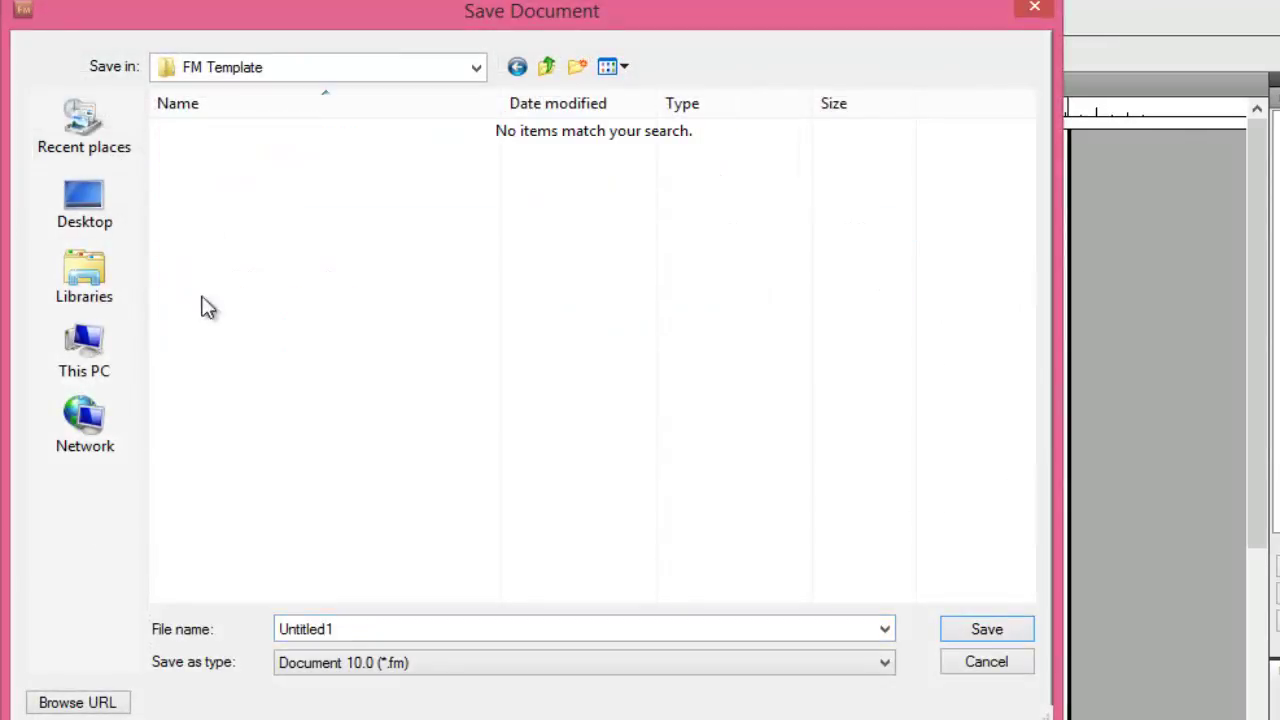
{"action": "double_click", "coordinate": [367, 628]}
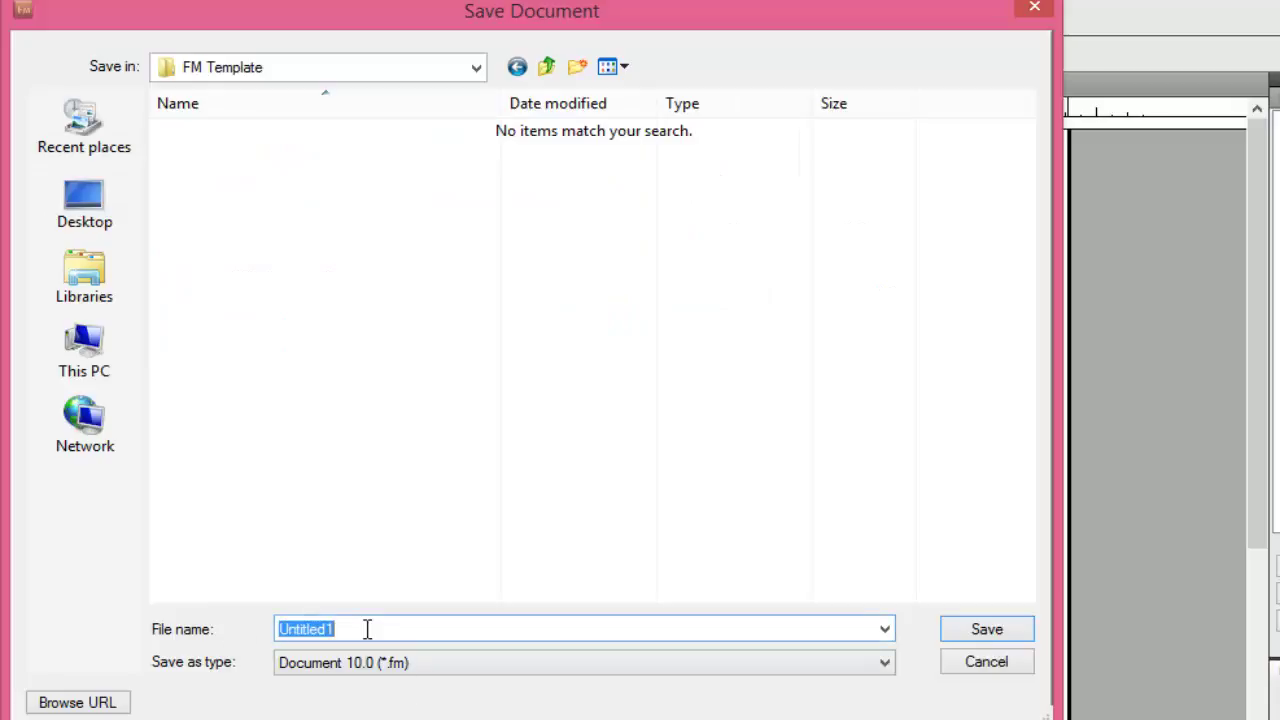
{"action": "type", "text": "My Template for Demo"}
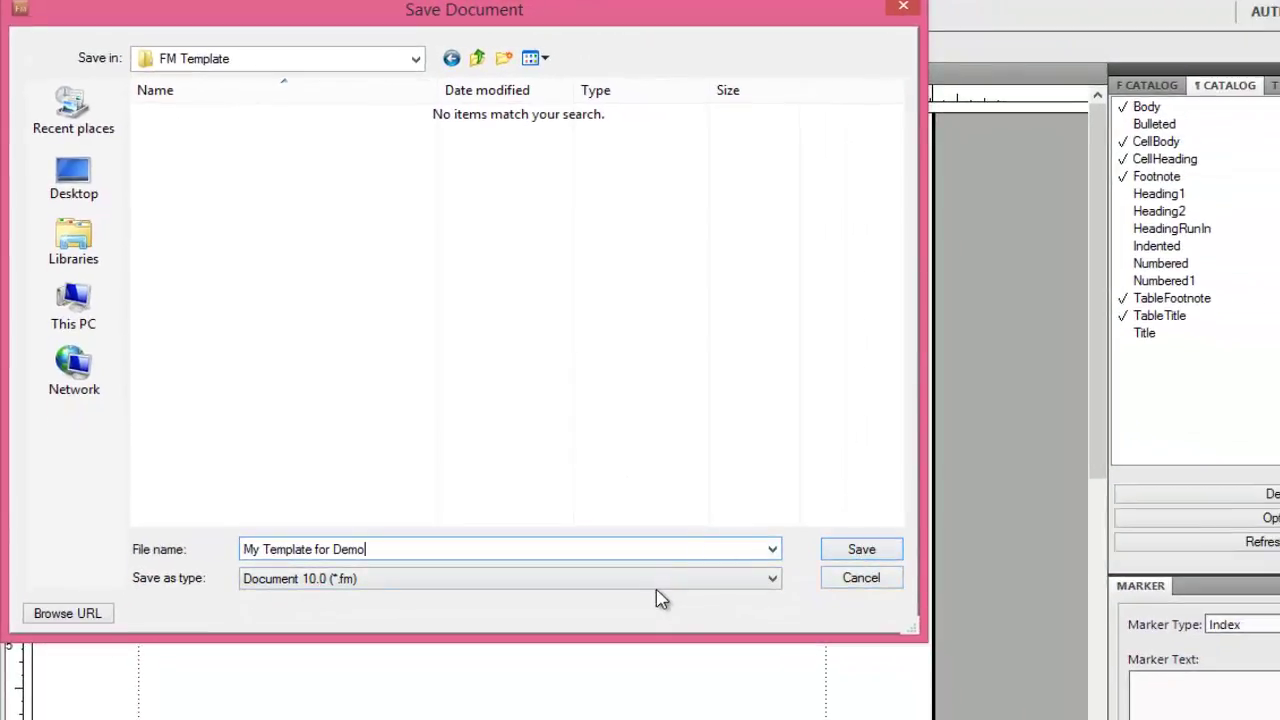
{"action": "left_click", "coordinate": [656, 586]}
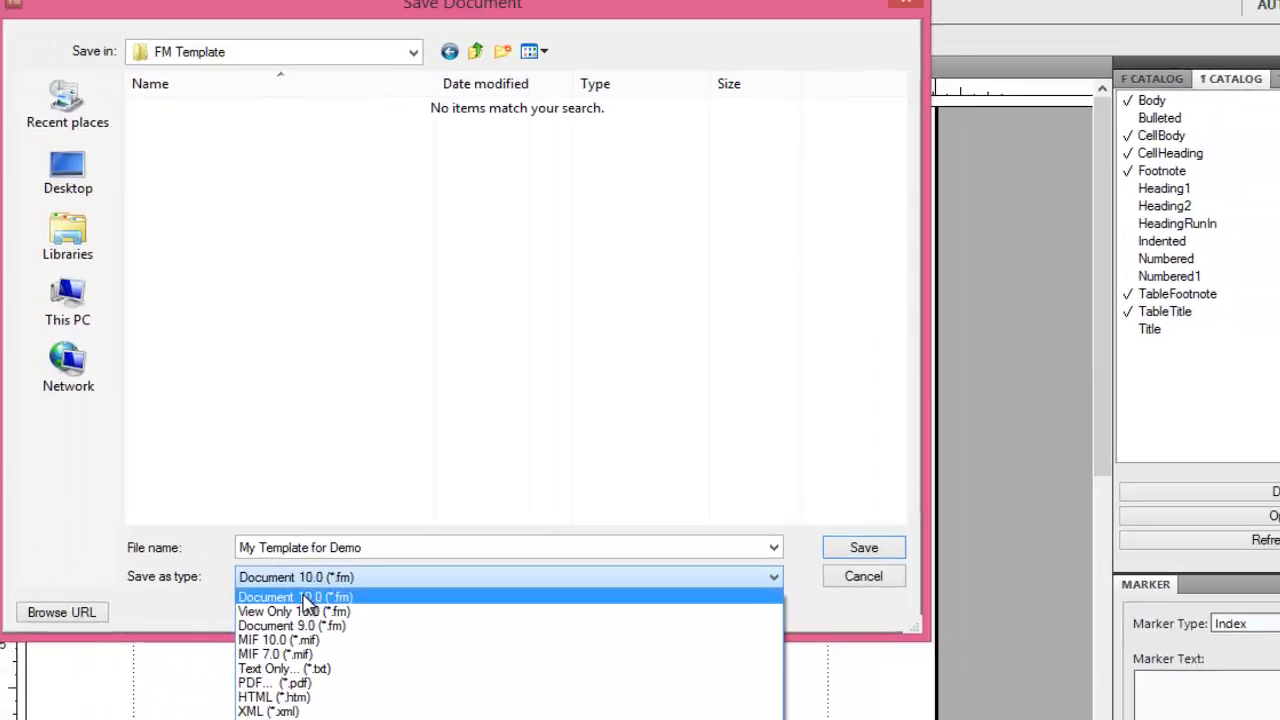
{"action": "left_click", "coordinate": [305, 597]}
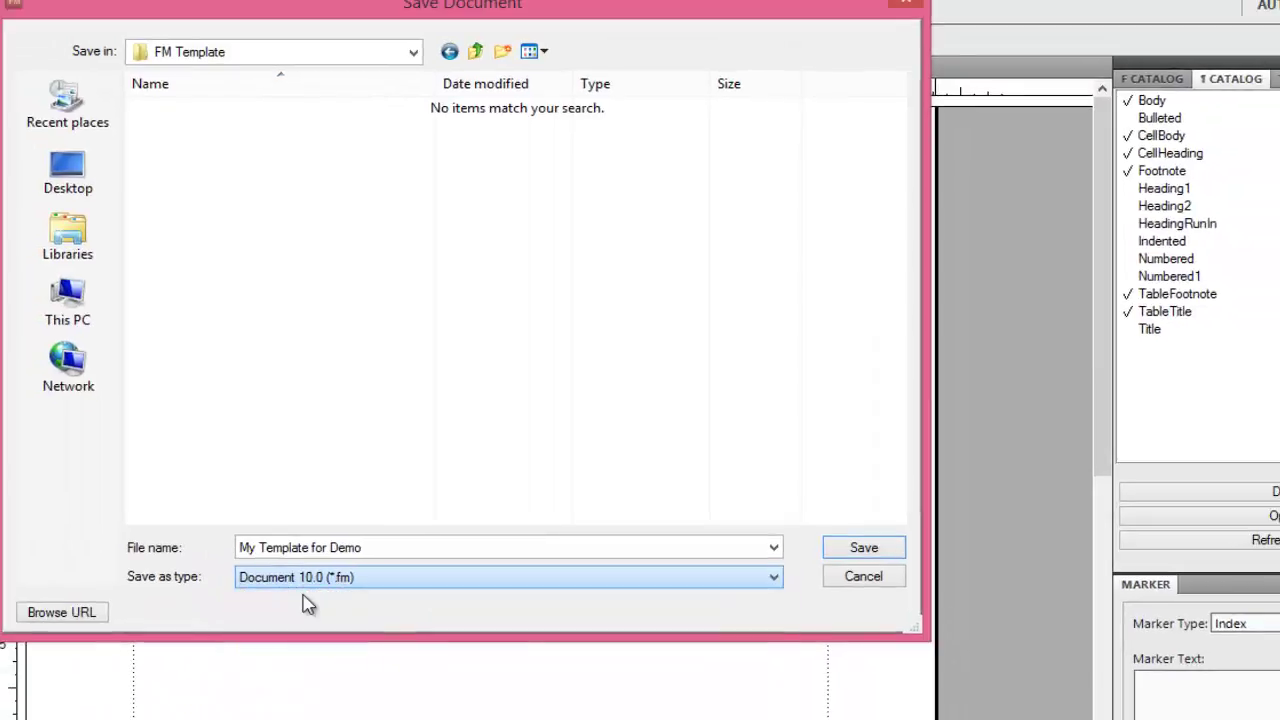
{"action": "left_click", "coordinate": [864, 547]}
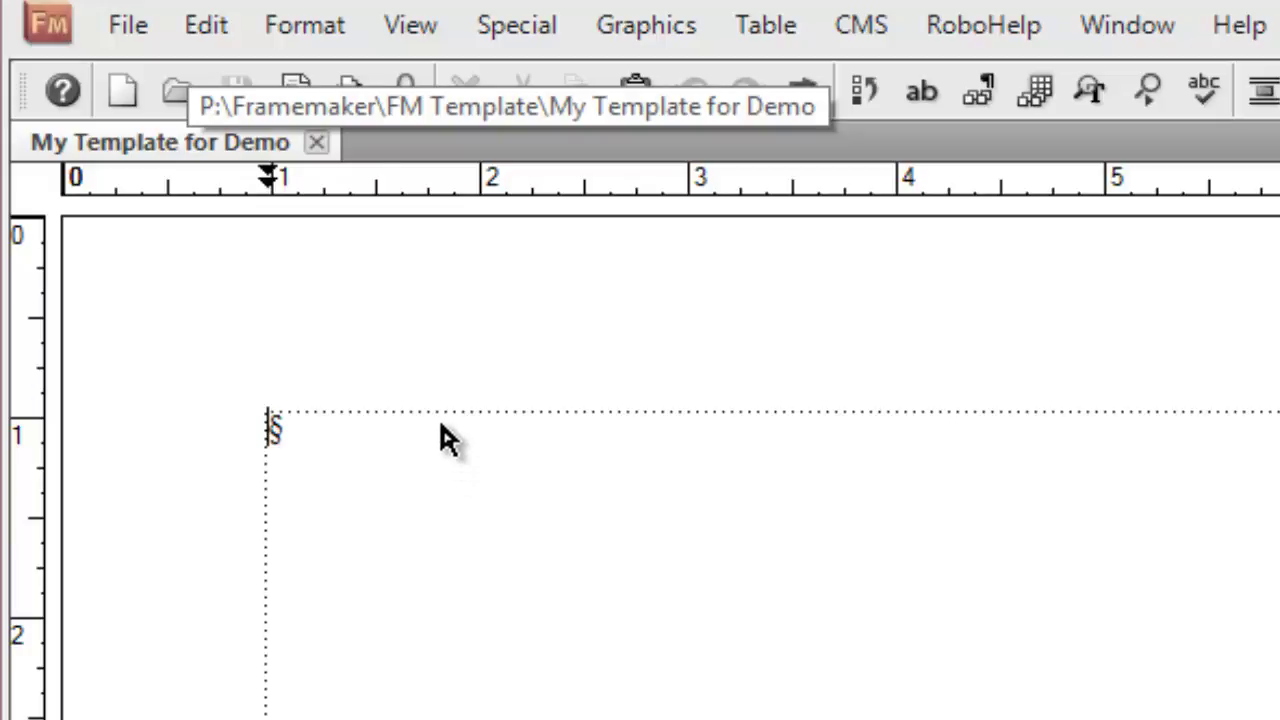
Set pagination to Double Sided with the first page on the Right and Delete Empty Pages.
{"action": "left_click", "coordinate": [338, 32]}
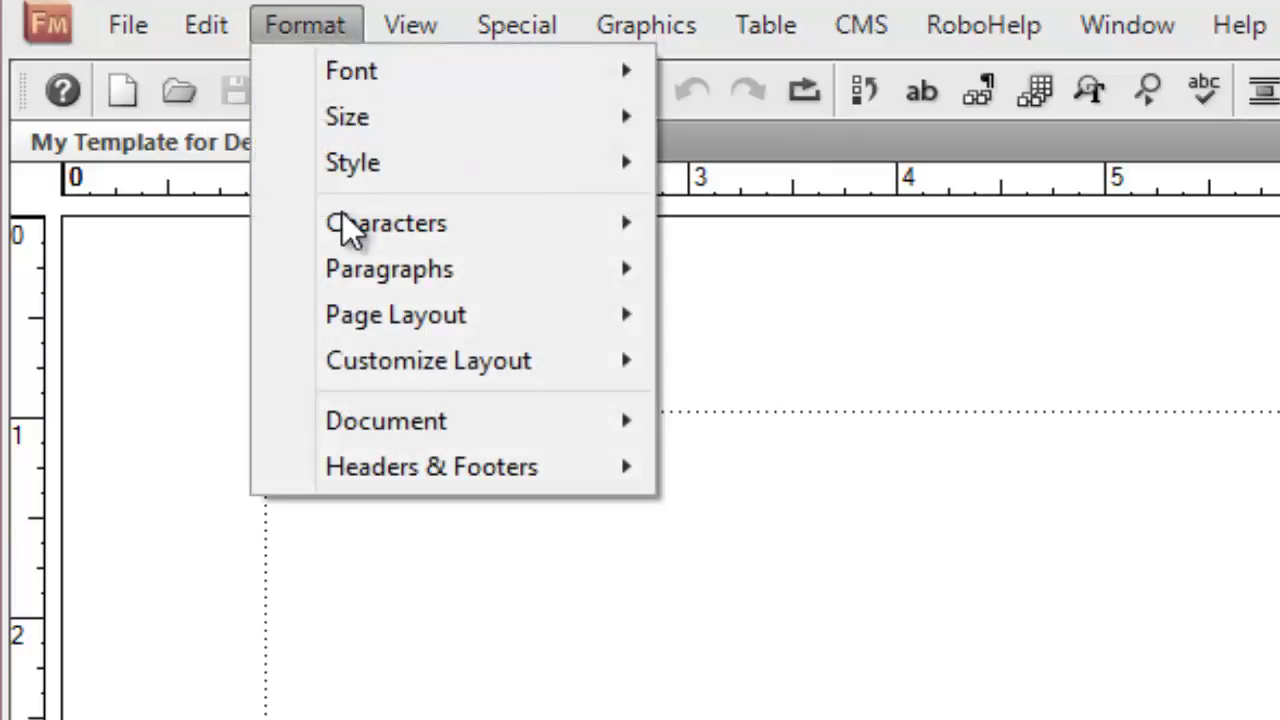
{"action": "mouse_move", "coordinate": [358, 336]}
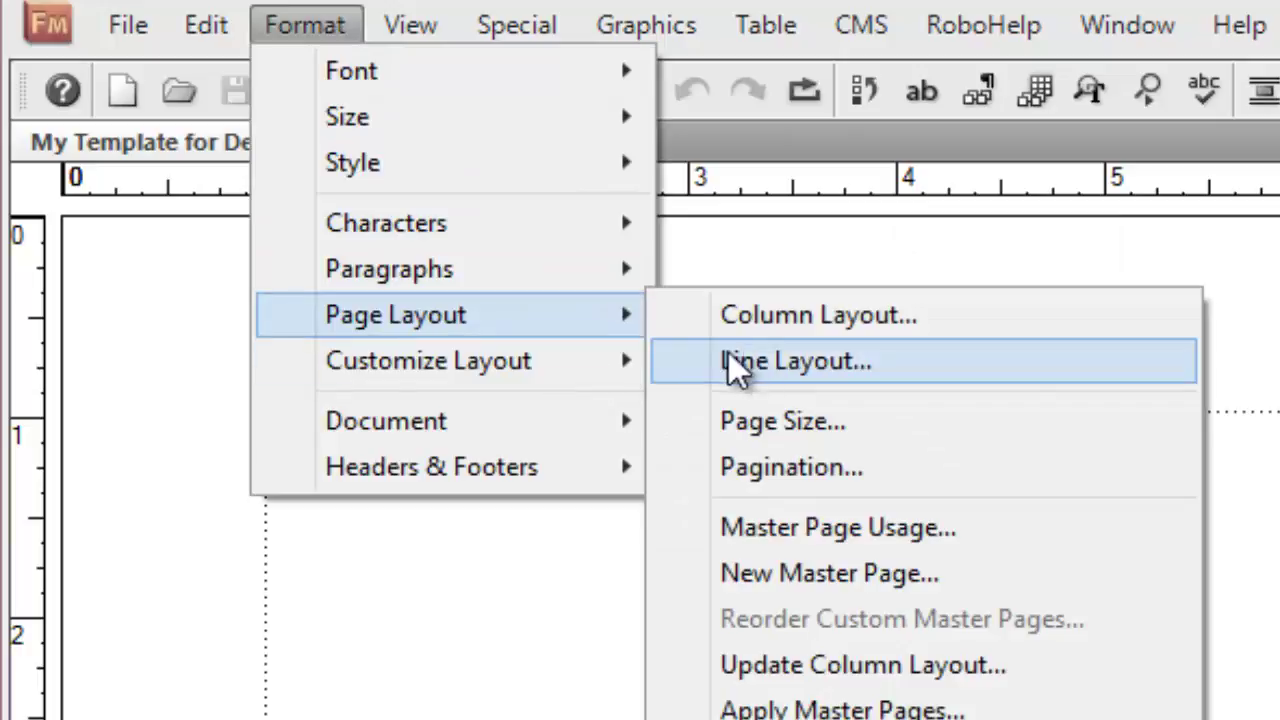
{"action": "left_click", "coordinate": [778, 485]}
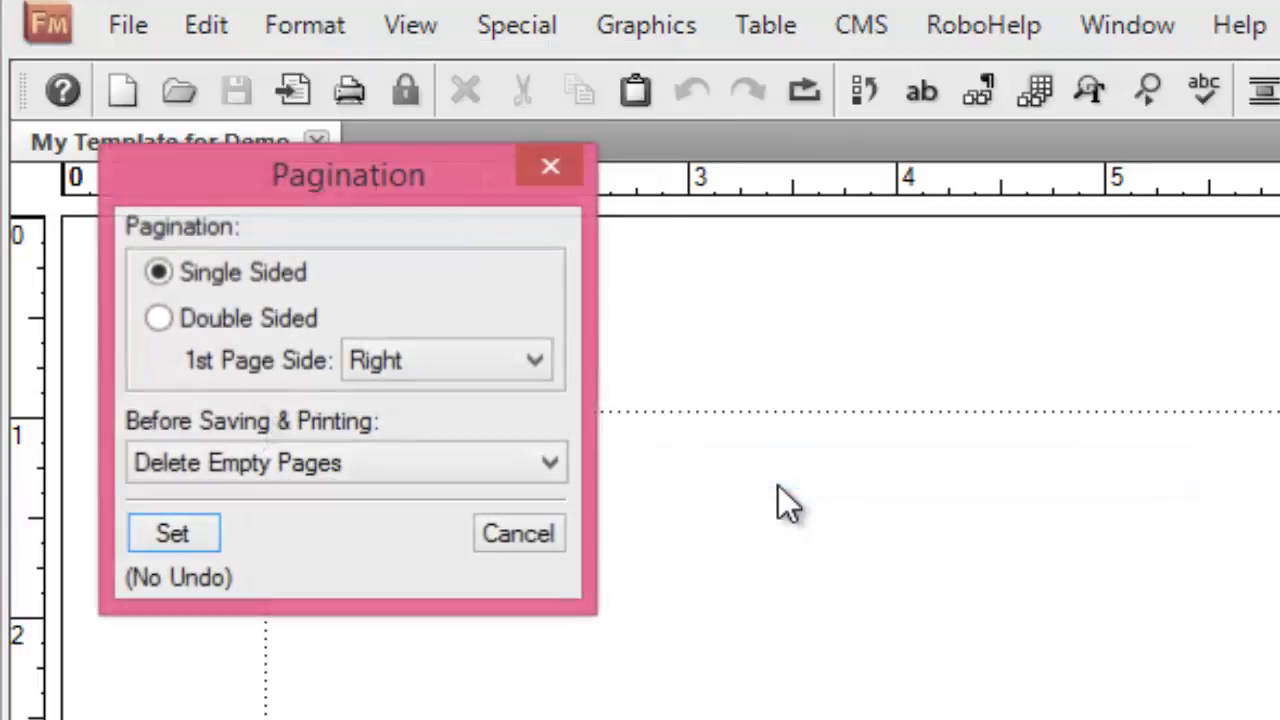
{"action": "left_click", "coordinate": [170, 320]}
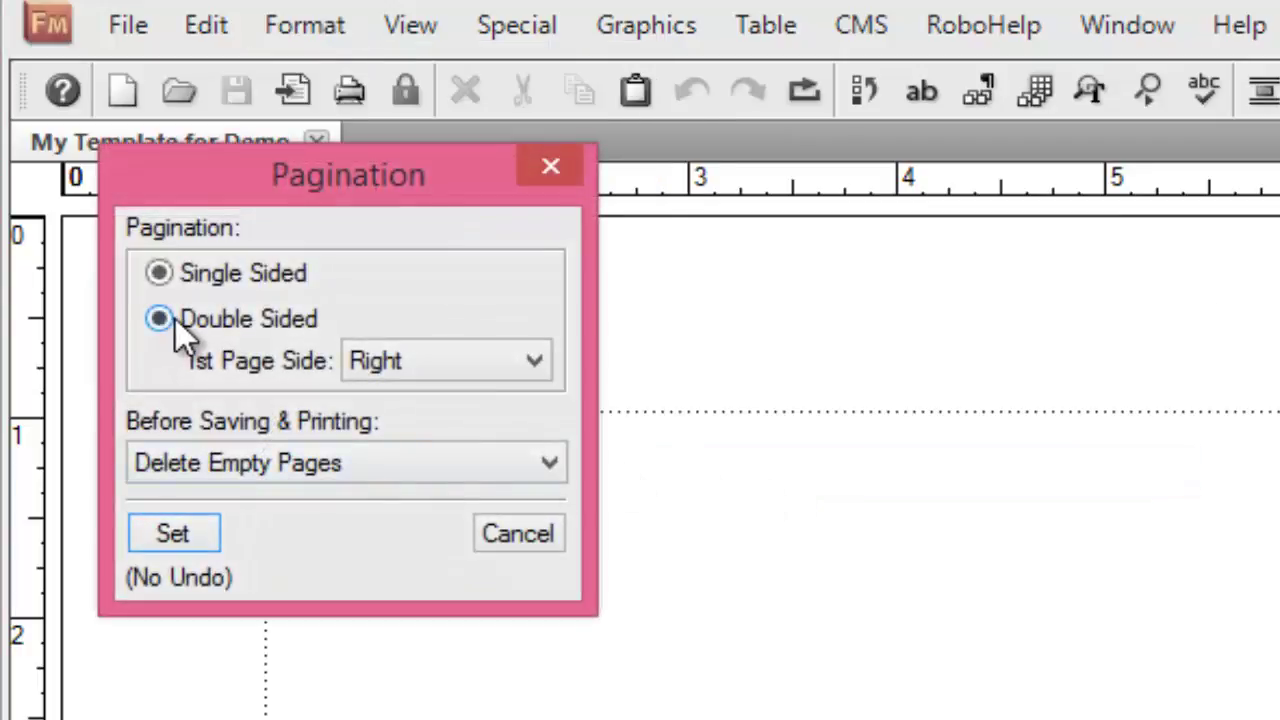
{"action": "left_click", "coordinate": [420, 378]}
{"action": "left_click", "coordinate": [420, 379]}
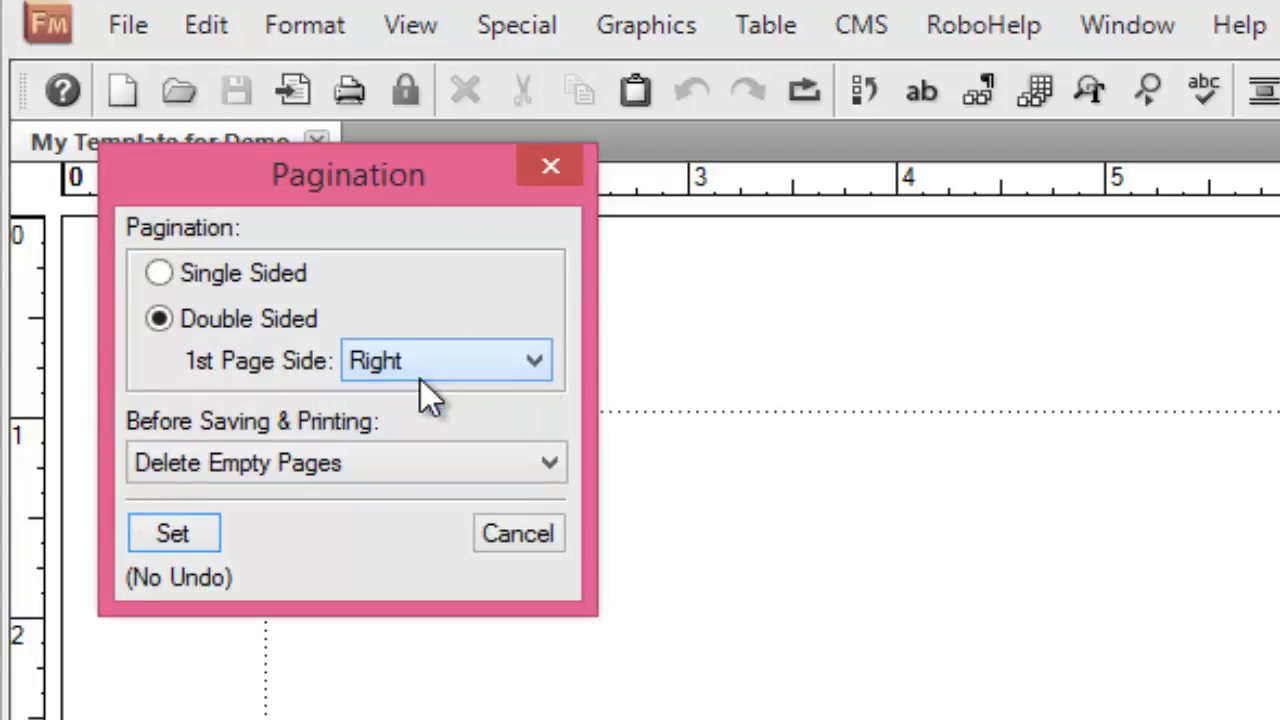
{"action": "left_click", "coordinate": [225, 464]}
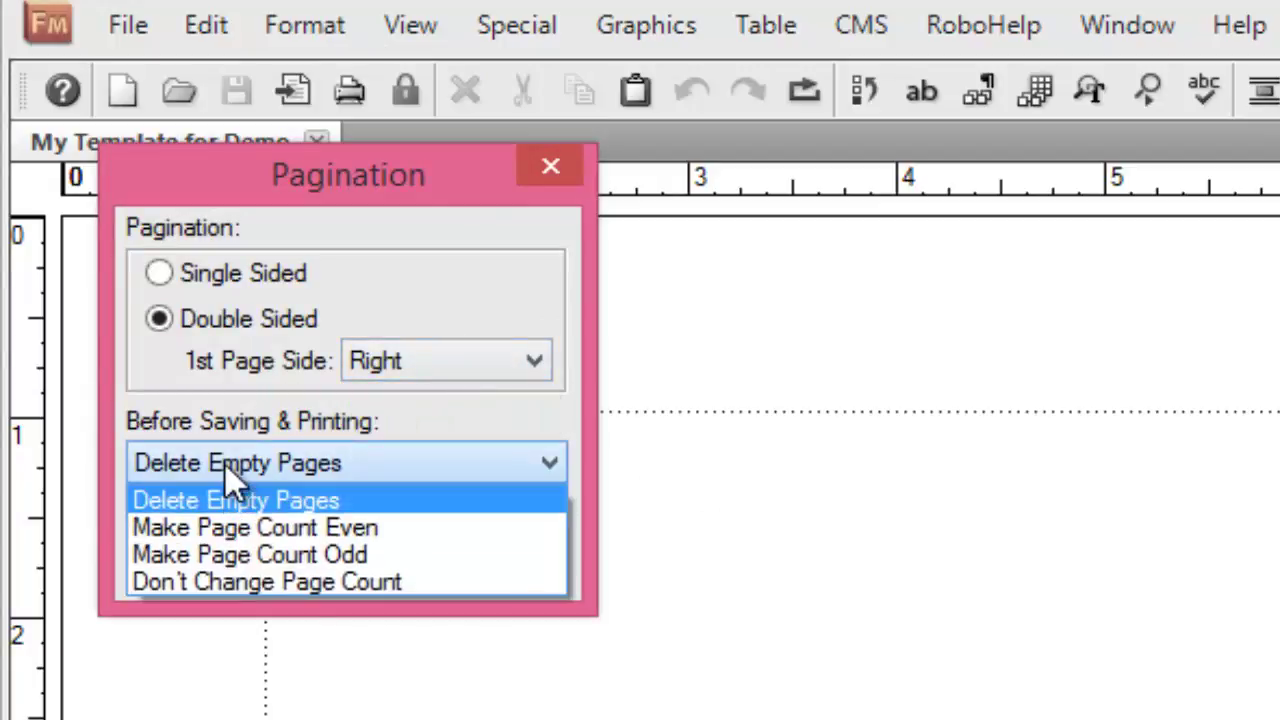
{"action": "left_click", "coordinate": [225, 464]}
{"action": "left_click", "coordinate": [225, 464]}
{"action": "left_click", "coordinate": [225, 464]}
{"action": "left_click", "coordinate": [170, 532]}
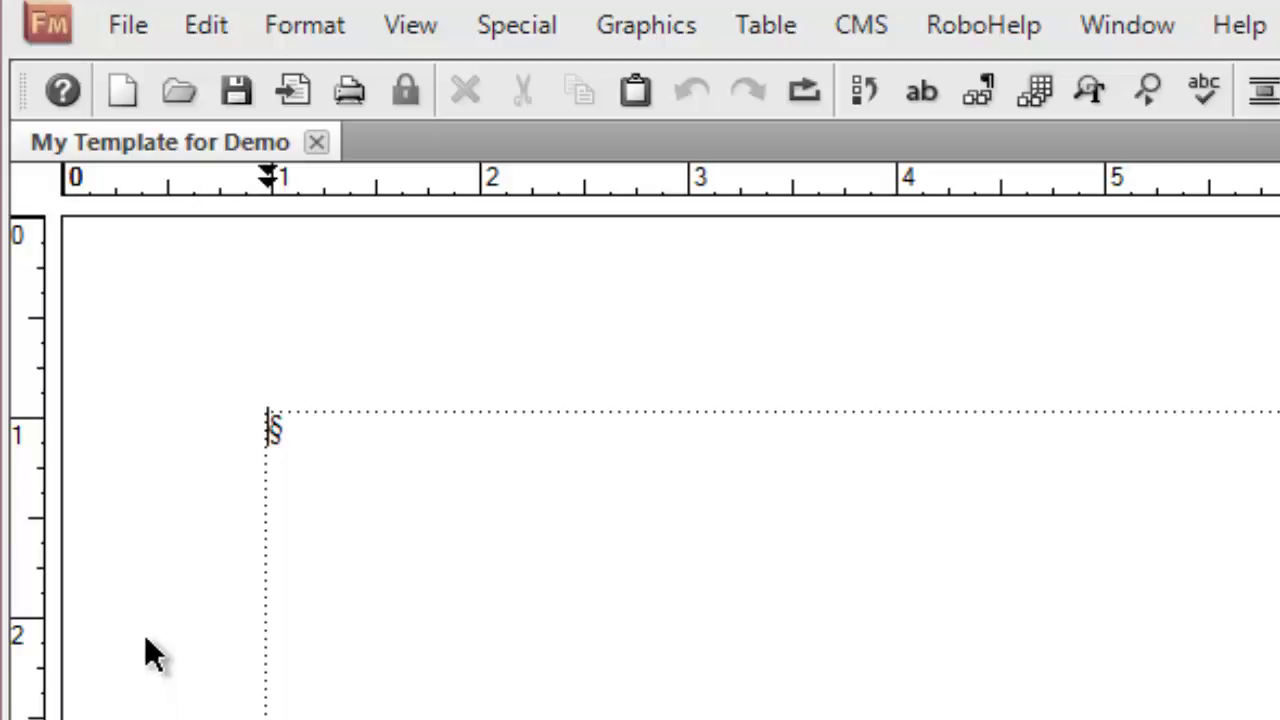
Change the page size to a custom 8 wide by 10 high.
{"action": "left_click", "coordinate": [323, 37]}
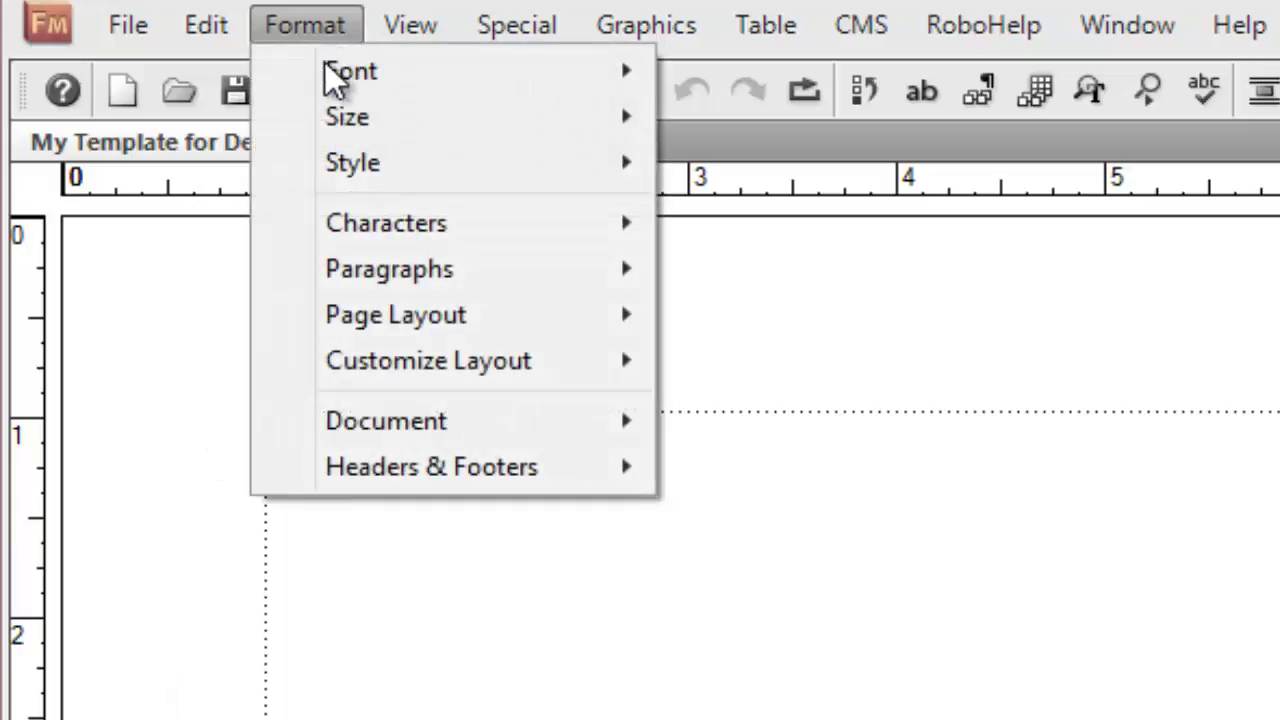
{"action": "mouse_move", "coordinate": [383, 314]}
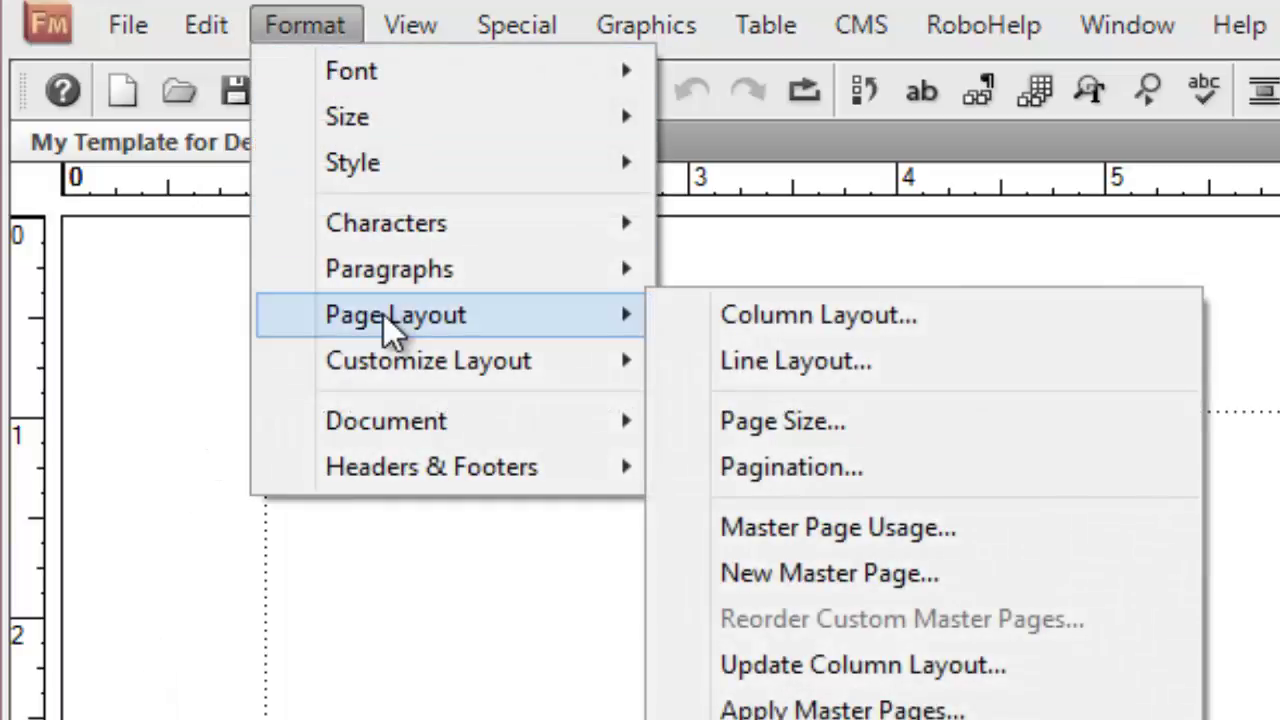
{"action": "left_click", "coordinate": [763, 424]}
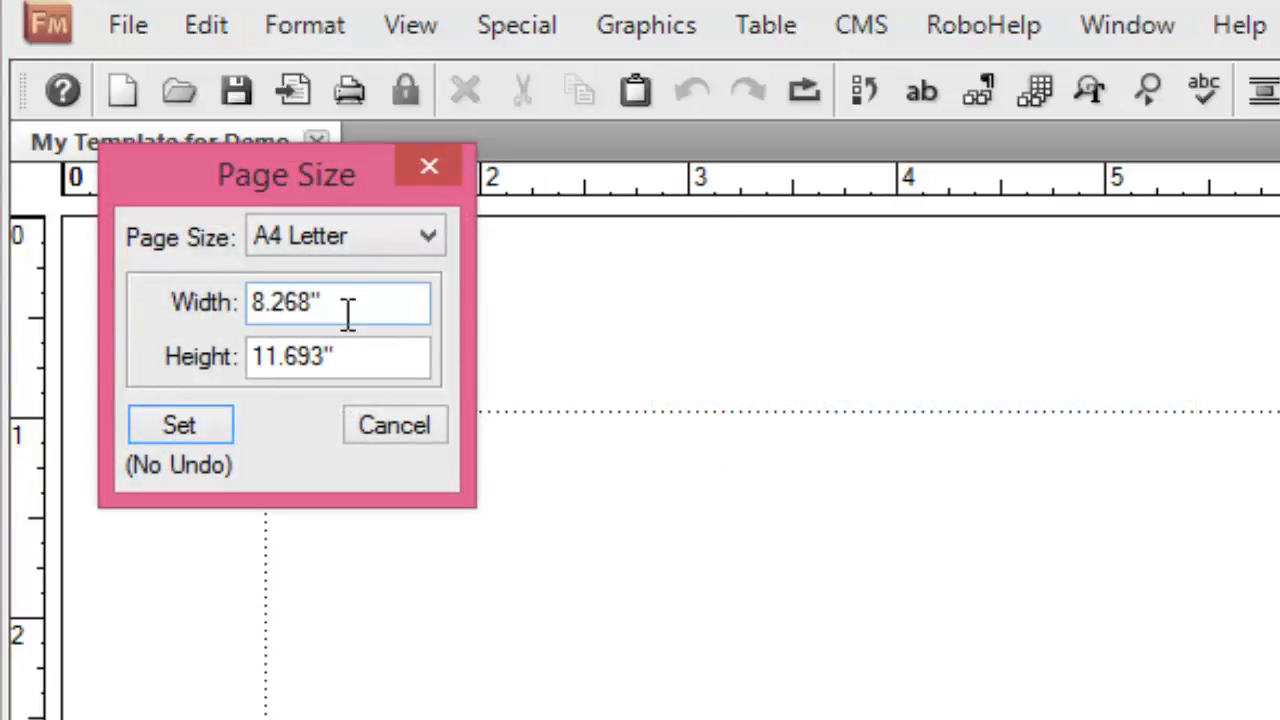
{"action": "left_click_drag", "start_coordinate": [343, 315], "coordinate": [228, 310]}
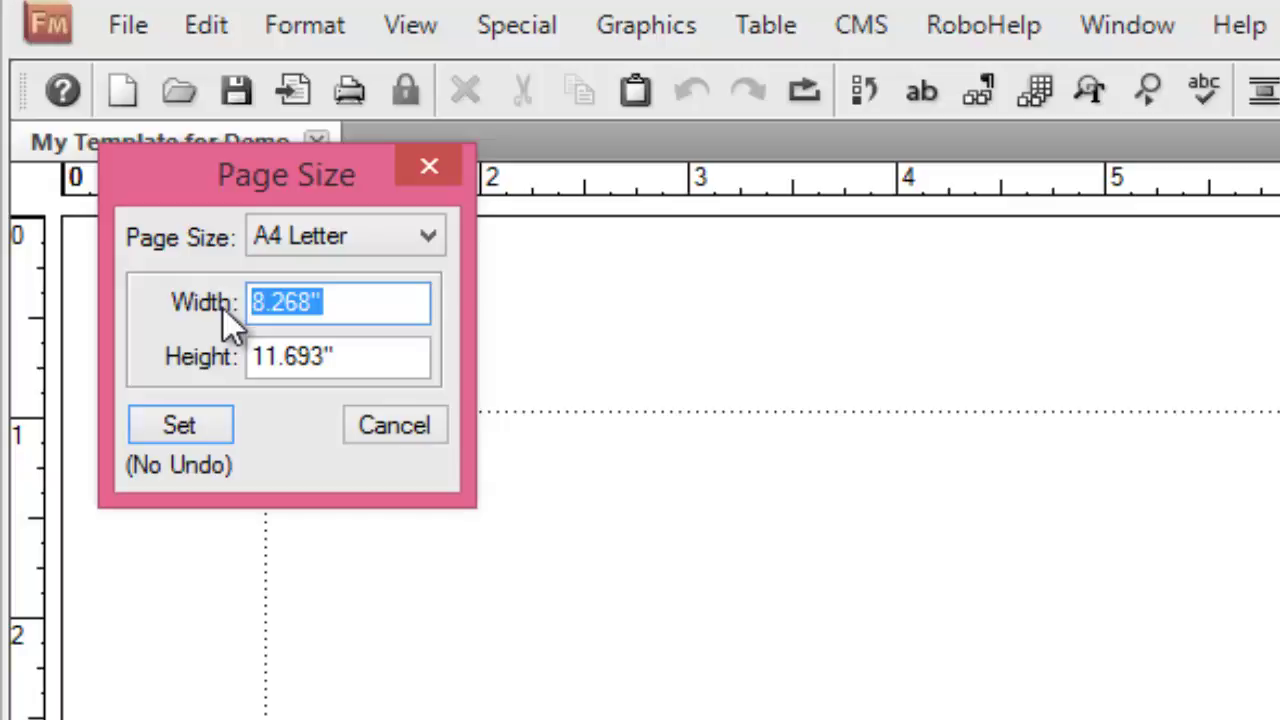
{"action": "type", "text": "8"}
{"action": "left_click_drag", "start_coordinate": [391, 346], "coordinate": [103, 376]}
{"action": "type", "text": "10"}
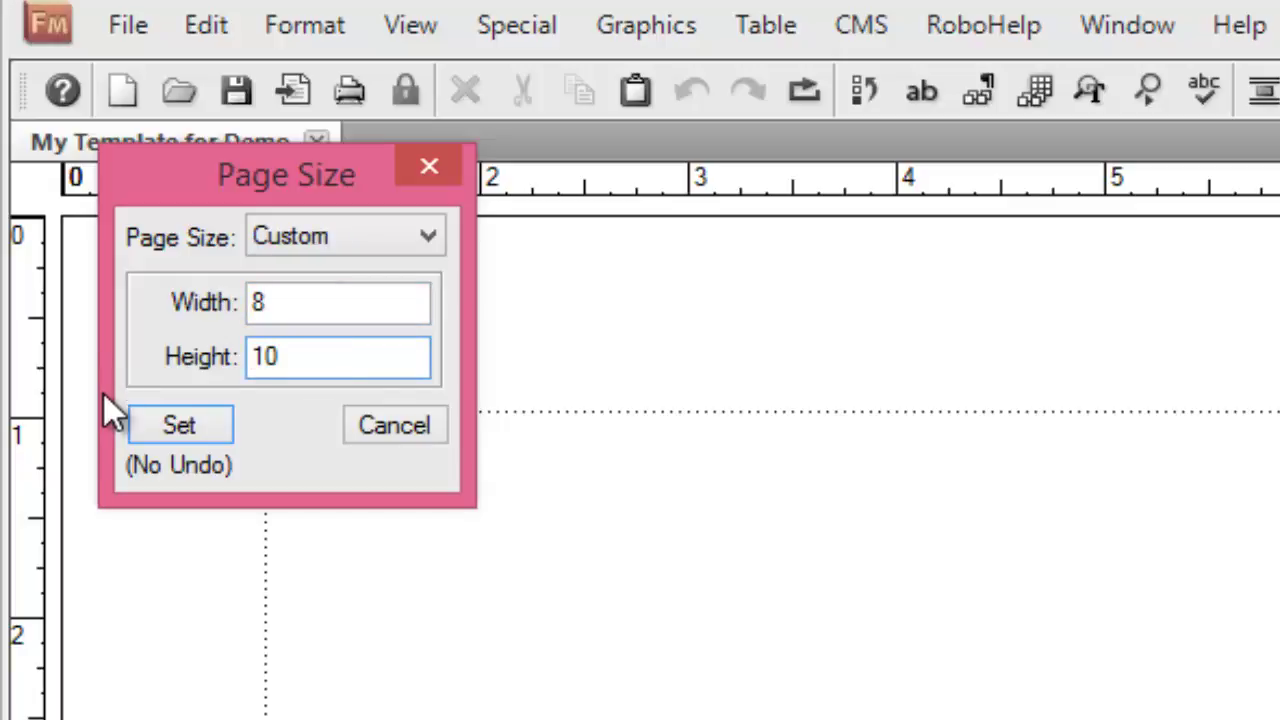
{"action": "left_click", "coordinate": [182, 426]}
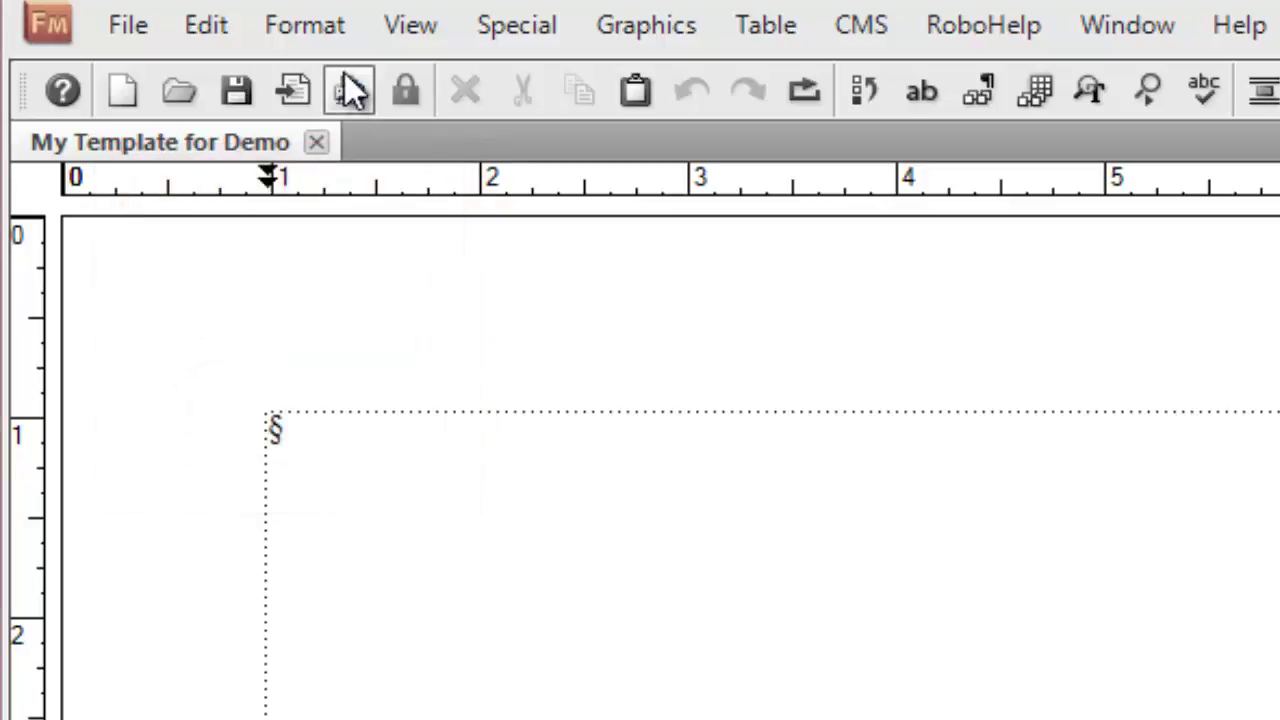
Set column margins to 0.4 top, bottom and inside and 0.5 outside, updating the entire flow.
{"action": "left_click", "coordinate": [318, 27]}
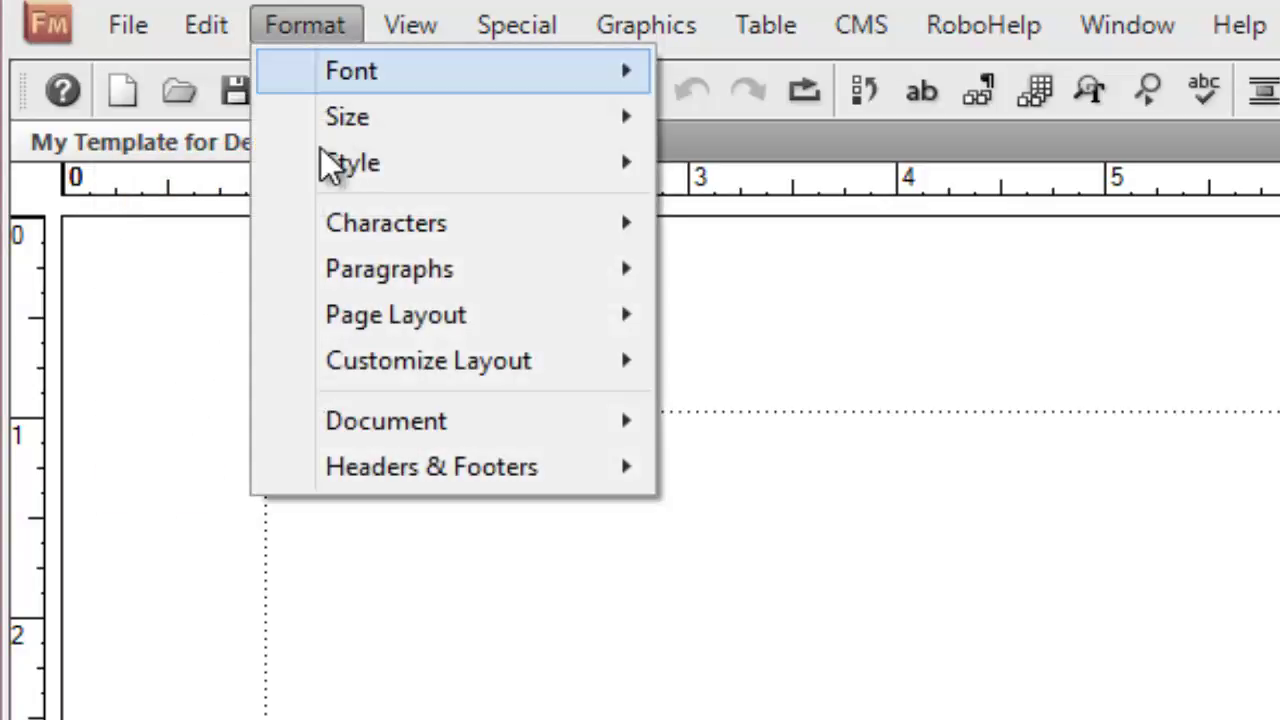
{"action": "mouse_move", "coordinate": [342, 310]}
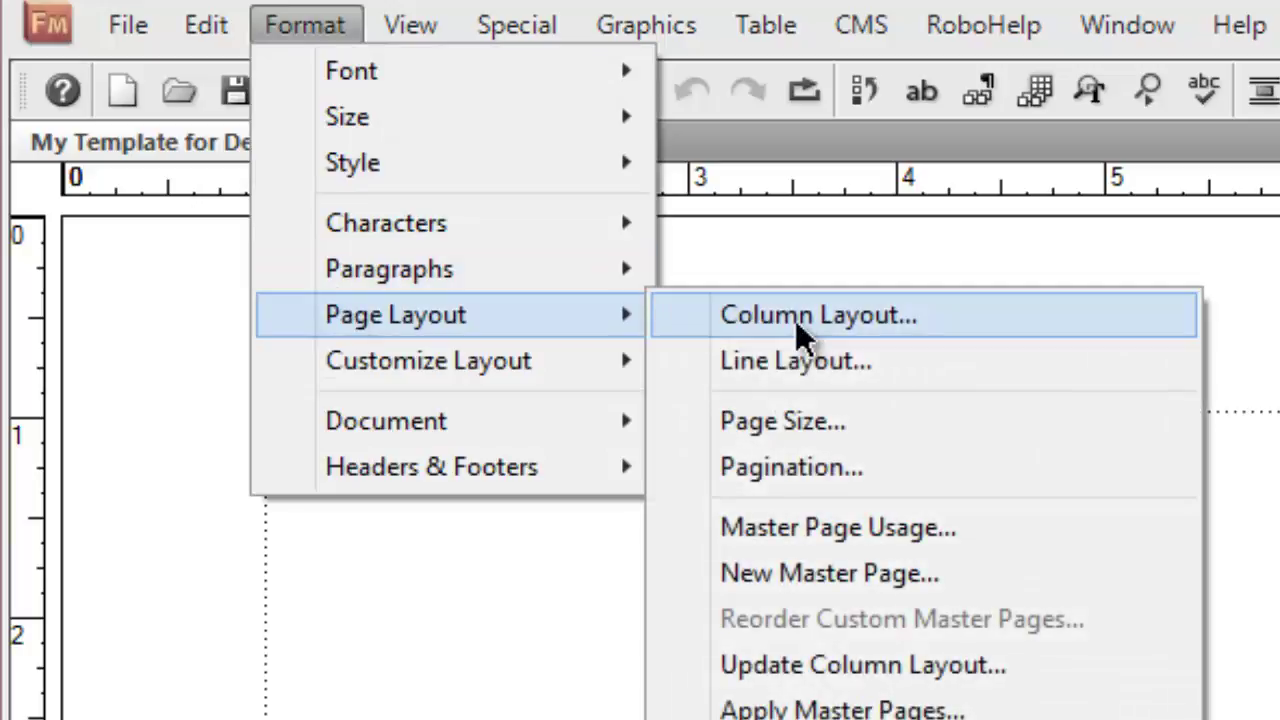
{"action": "left_click", "coordinate": [795, 318]}
{"action": "left_click", "coordinate": [300, 285]}
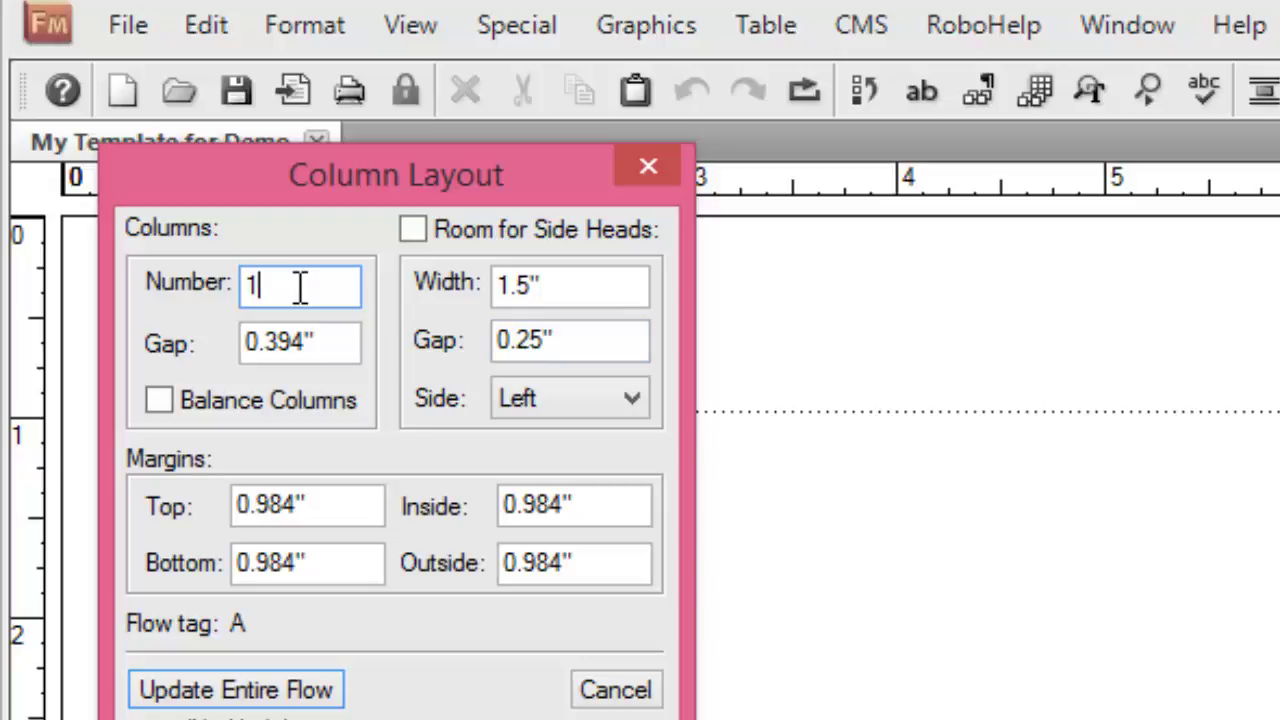
{"action": "left_click_drag", "start_coordinate": [258, 505], "coordinate": [362, 507]}
{"action": "type", "text": "4"}
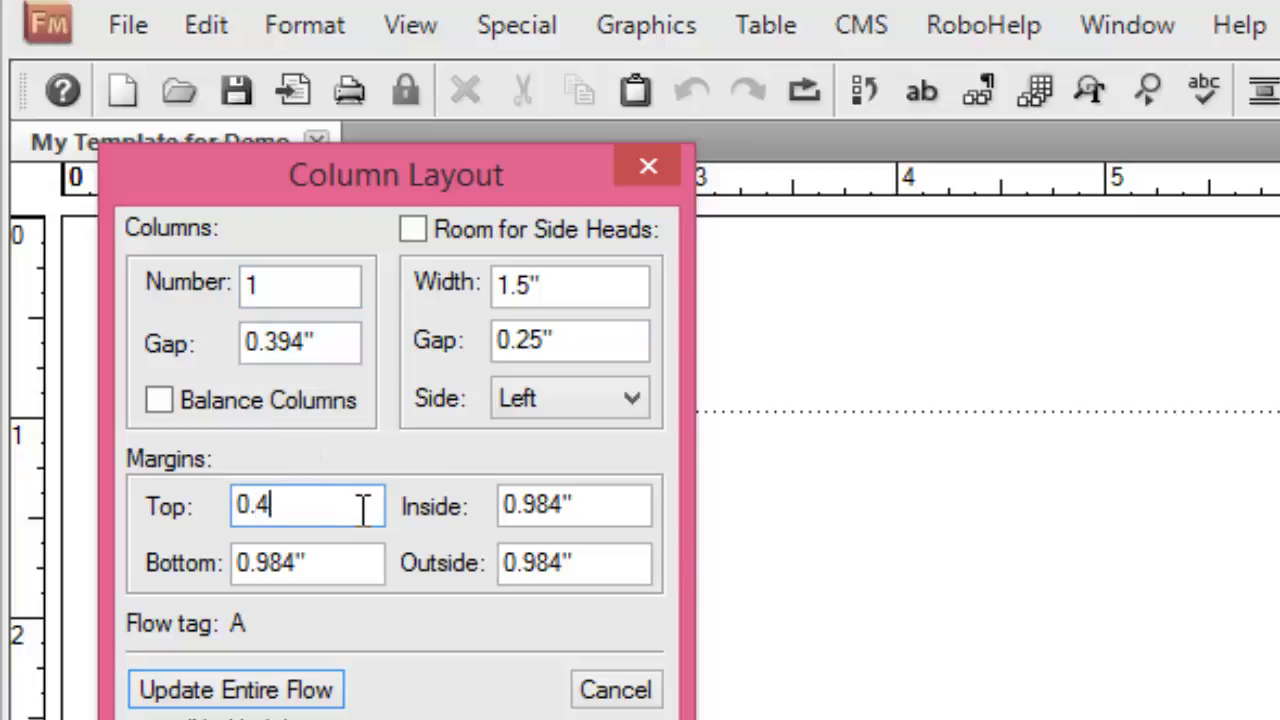
{"action": "left_click_drag", "start_coordinate": [322, 565], "coordinate": [264, 578]}
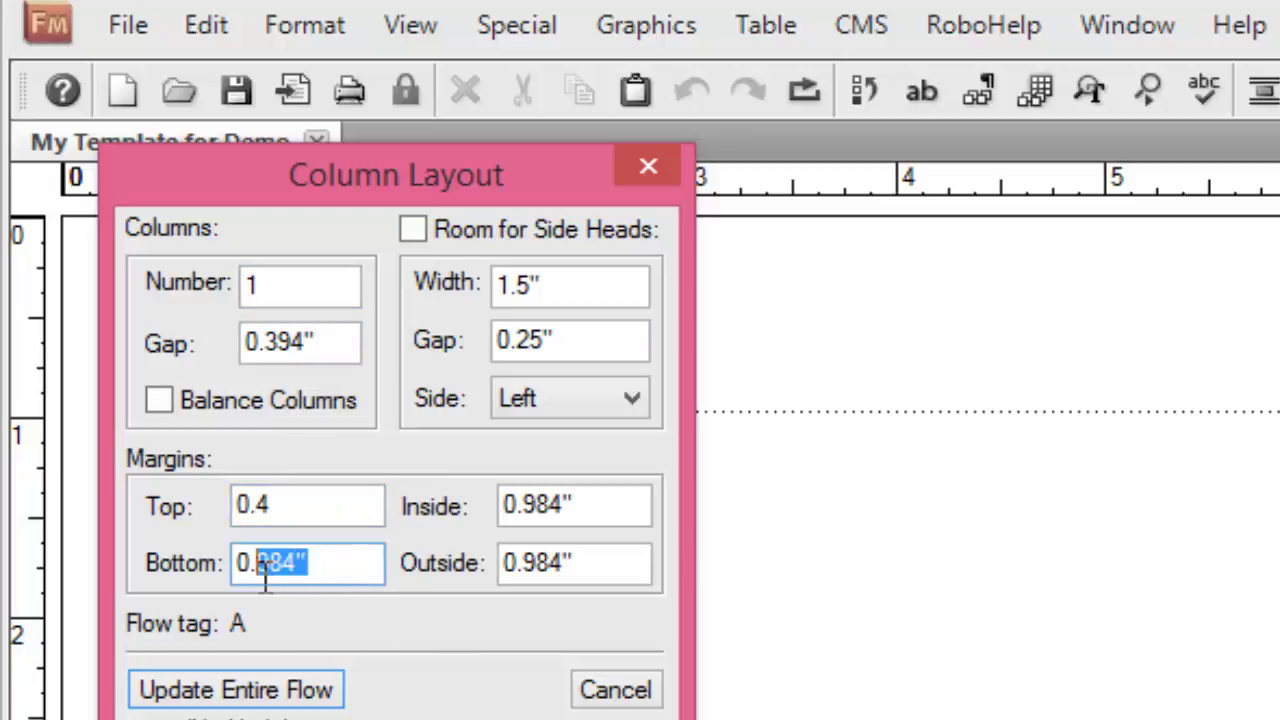
{"action": "type", "text": "4"}
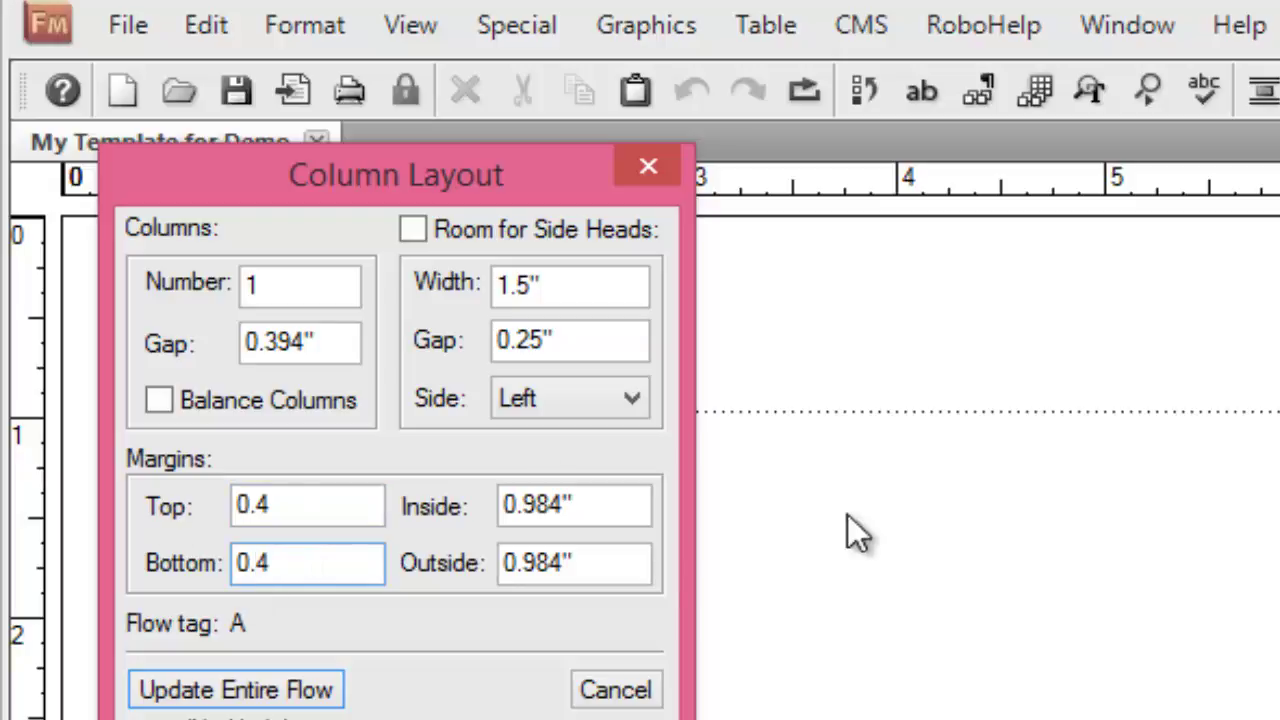
{"action": "left_click_drag", "start_coordinate": [600, 503], "coordinate": [528, 508]}
{"action": "type", "text": "7"}
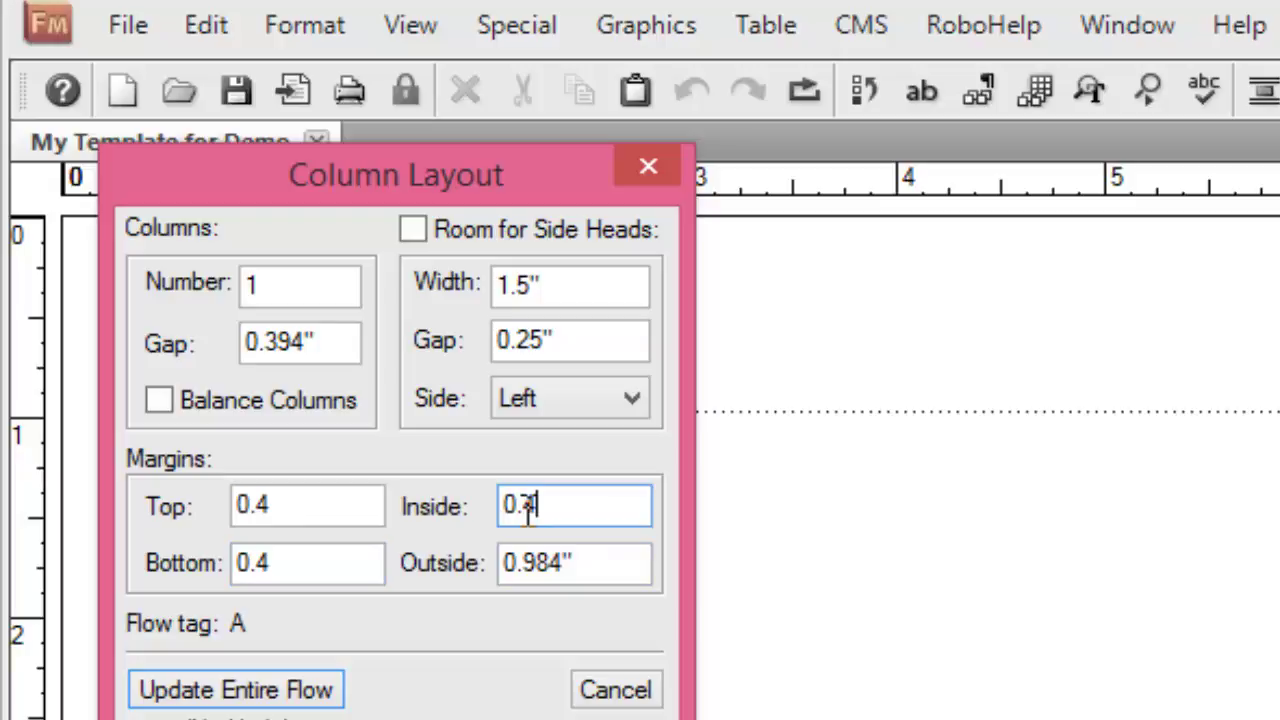
{"action": "left_click_drag", "start_coordinate": [580, 563], "coordinate": [530, 572]}
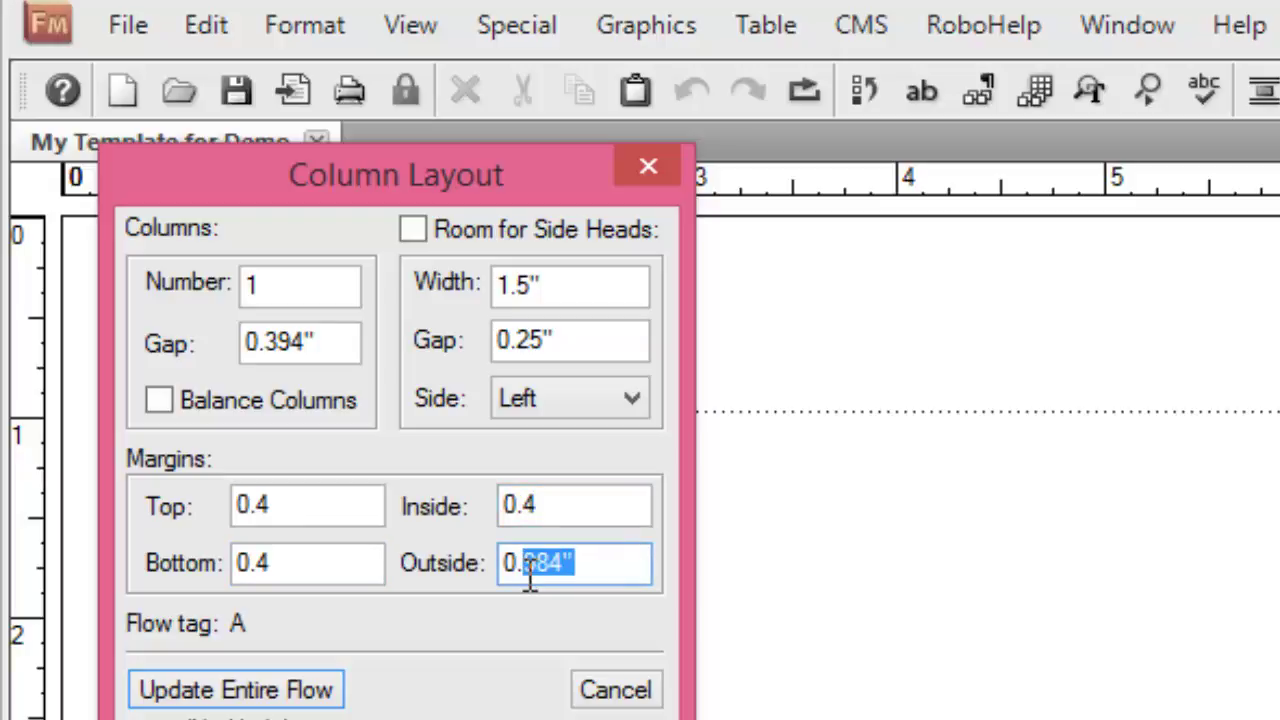
{"action": "type", "text": "5"}
{"action": "left_click", "coordinate": [258, 690]}
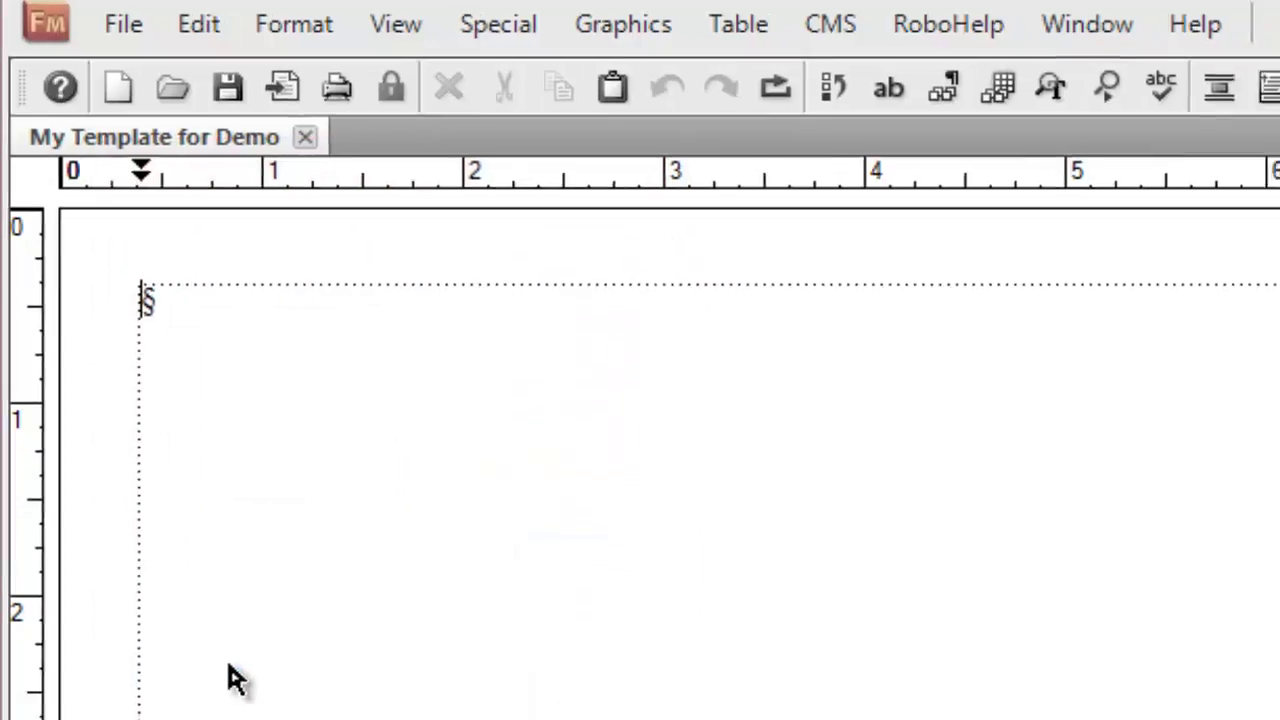
Add a run of empty paragraphs in the text flow until a second page appears.
{"action": "scroll", "coordinate": [180, 332], "scroll_direction": "down", "scroll_amount": 3}
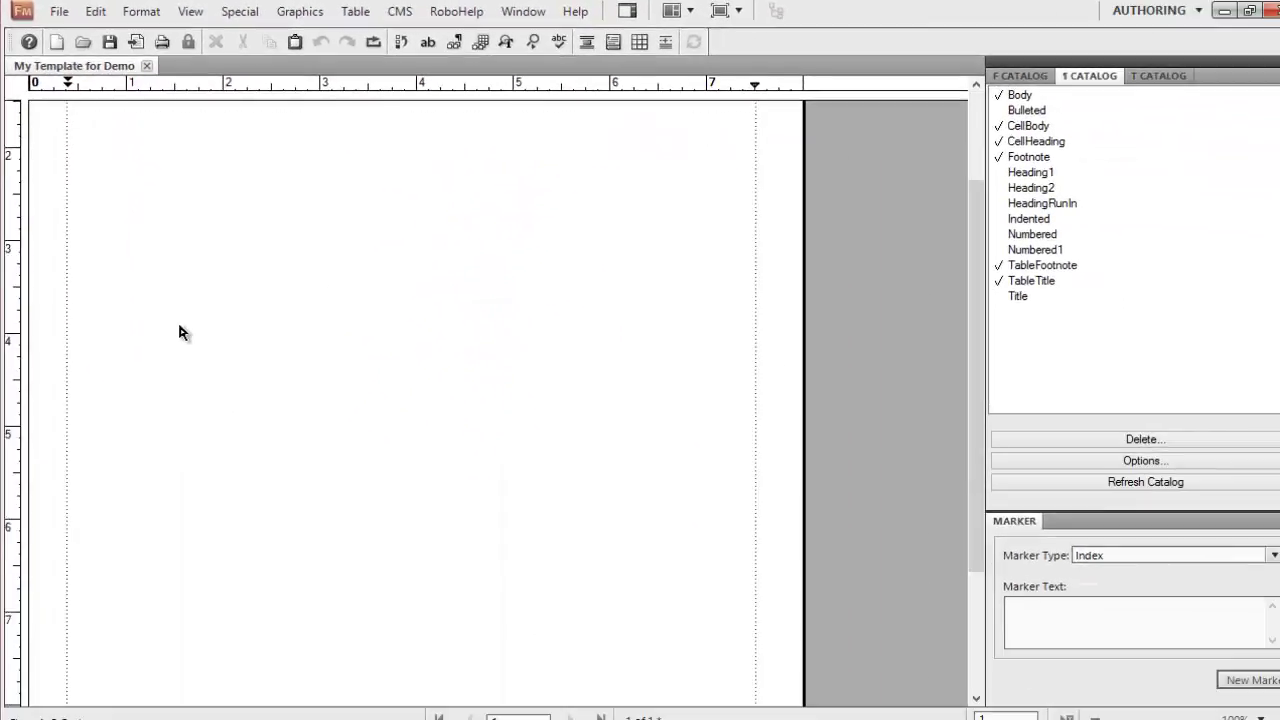
{"action": "scroll", "coordinate": [163, 265], "scroll_direction": "up", "scroll_amount": 3}
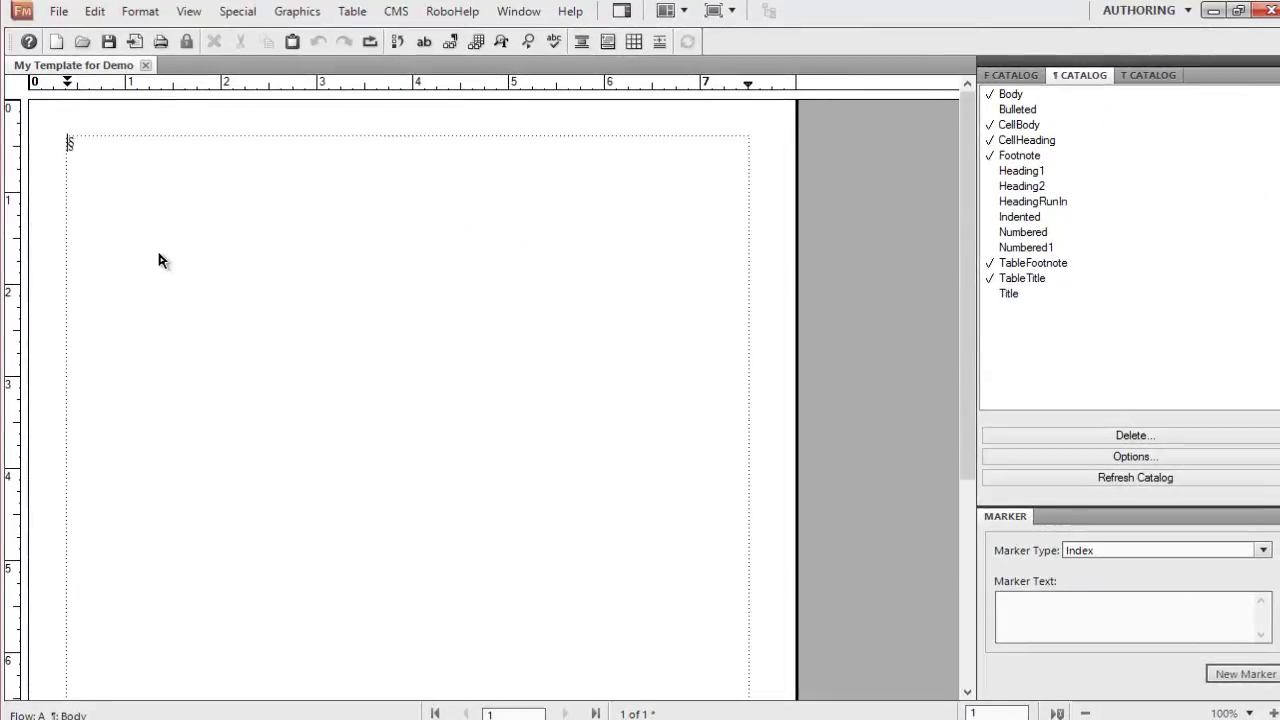
{"action": "left_click", "coordinate": [108, 150]}
{"action": "key", "text": "Return"}
{"action": "key", "text": "Return"}
{"action": "key", "text": "Return"}
{"action": "key", "text": "Return"}
{"action": "key", "text": "Return"}
{"action": "key", "text": "Return"}
{"action": "key", "text": "Return"}
{"action": "key", "text": "Return"}
{"action": "key", "text": "Return"}
{"action": "key", "text": "Return"}
{"action": "key", "text": "Return"}
{"action": "key", "text": "Return"}
{"action": "key", "text": "Return"}
{"action": "key", "text": "Return"}
{"action": "key", "text": "Return"}
{"action": "key", "text": "Return"}
{"action": "key", "text": "Return"}
{"action": "key", "text": "Return"}
{"action": "key", "text": "Return"}
{"action": "key", "text": "Return"}
{"action": "key", "text": "Return"}
{"action": "key", "text": "Return"}
{"action": "key", "text": "Return"}
{"action": "key", "text": "Return"}
{"action": "key", "text": "Return"}
{"action": "key", "text": "Return"}
{"action": "key", "text": "Return"}
{"action": "key", "text": "Return"}
{"action": "key", "text": "Return"}
{"action": "key", "text": "Return"}
{"action": "key", "text": "Return"}
{"action": "key", "text": "Return"}
{"action": "key", "text": "Return"}
{"action": "key", "text": "Return"}
{"action": "key", "text": "Return"}
{"action": "key", "text": "Return"}
{"action": "key", "text": "Return"}
{"action": "key", "text": "Return"}
{"action": "key", "text": "Return"}
{"action": "key", "text": "Return"}
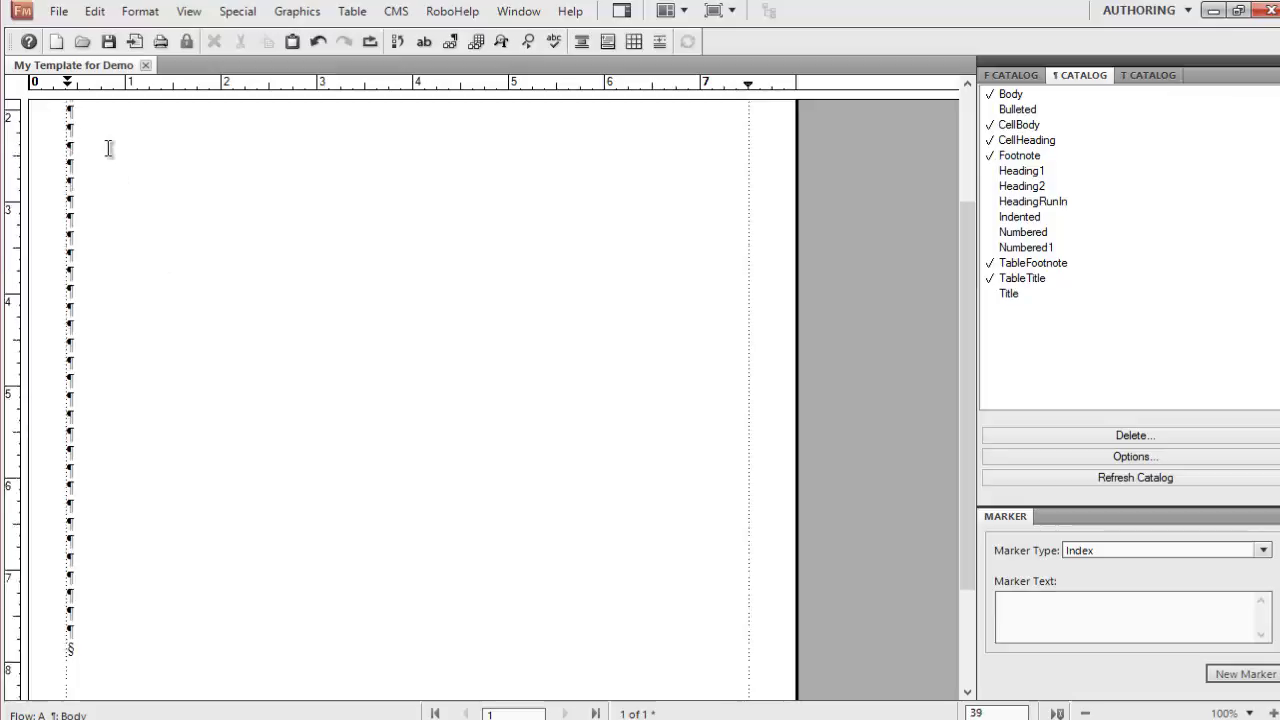
{"action": "scroll", "coordinate": [137, 255], "scroll_direction": "down", "scroll_amount": 3}
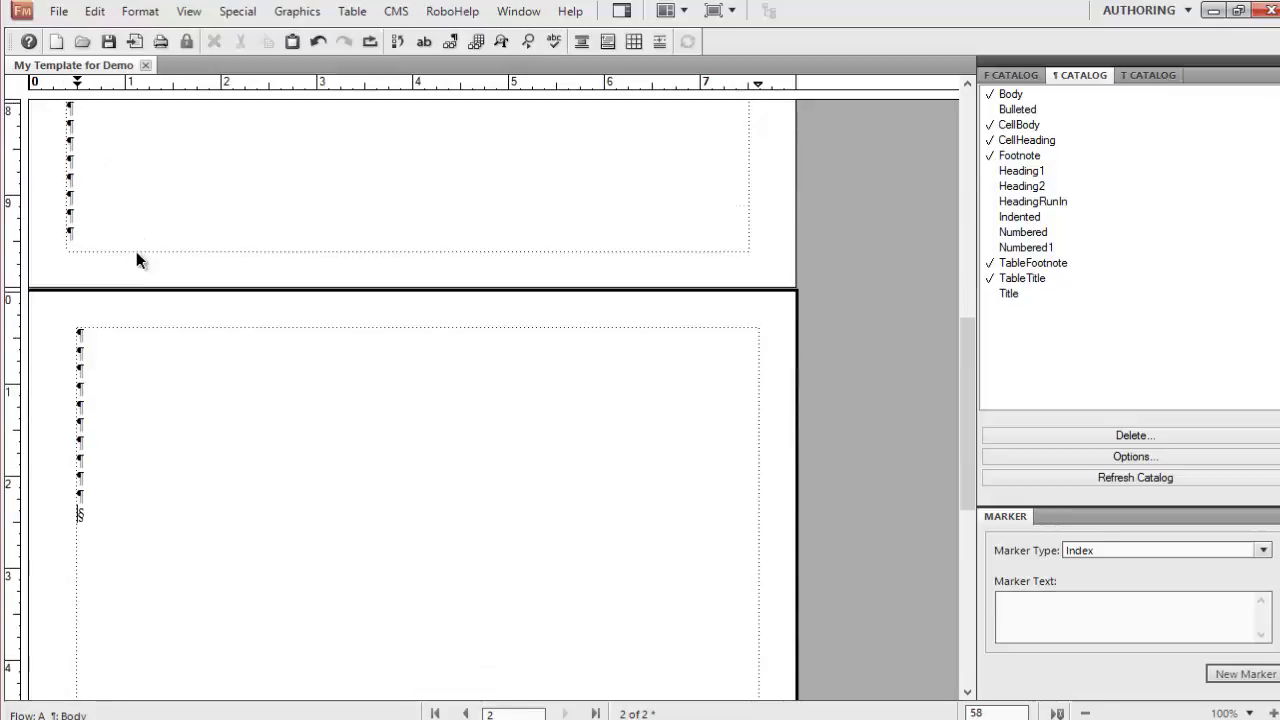
{"action": "scroll", "coordinate": [137, 255], "scroll_direction": "down", "scroll_amount": 2}
{"action": "scroll", "coordinate": [150, 344], "scroll_direction": "up", "scroll_amount": 4}
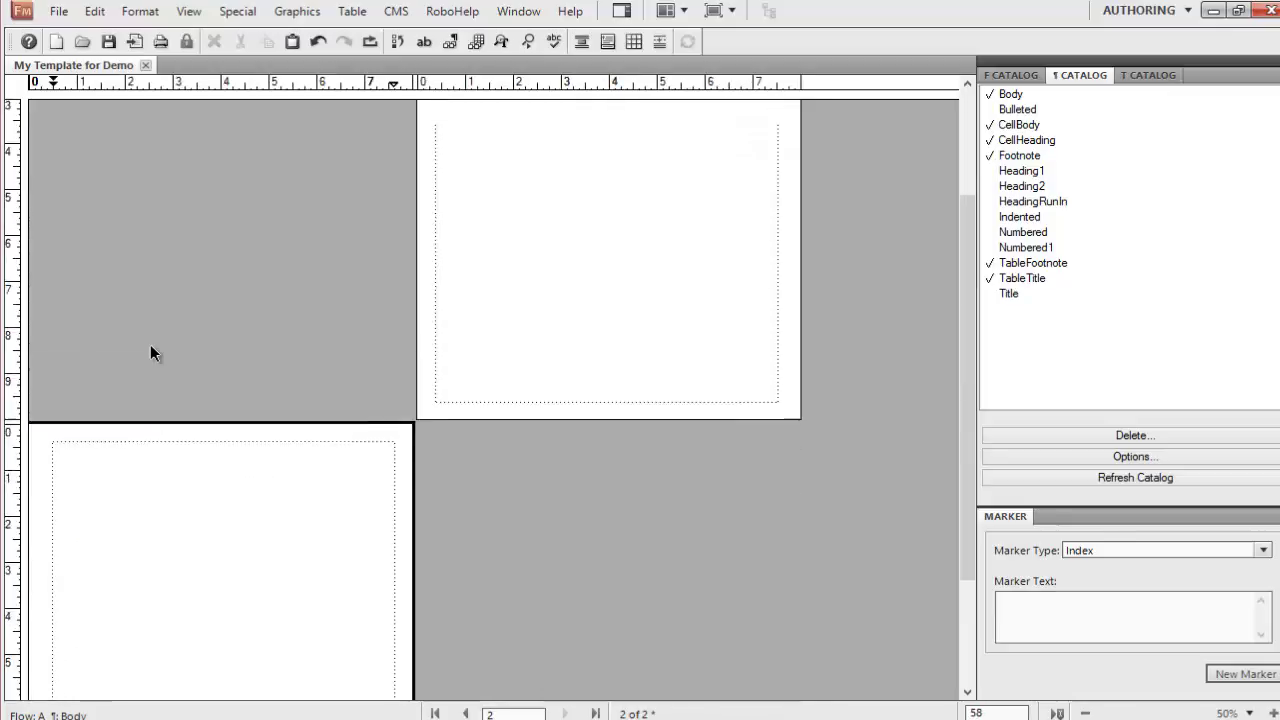
Inspect page 1 and the new second page, making each current in turn.
{"action": "left_click", "coordinate": [630, 320]}
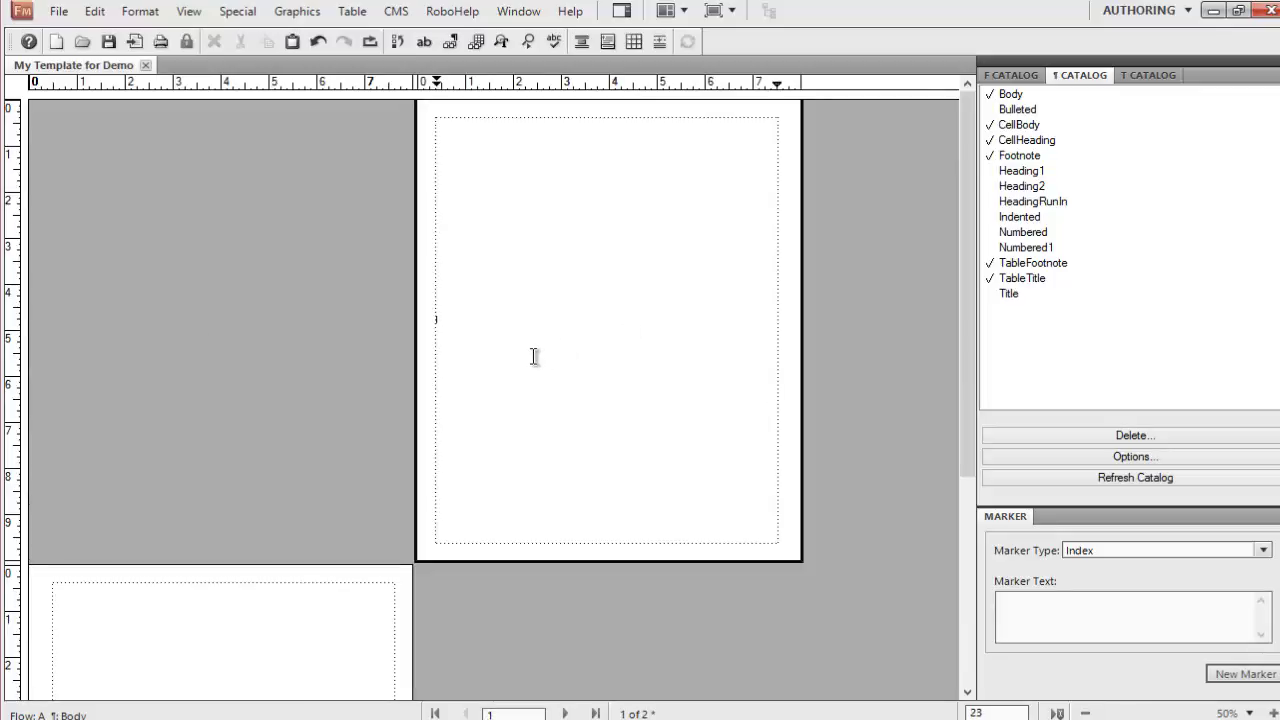
{"action": "triple_click", "coordinate": [501, 174]}
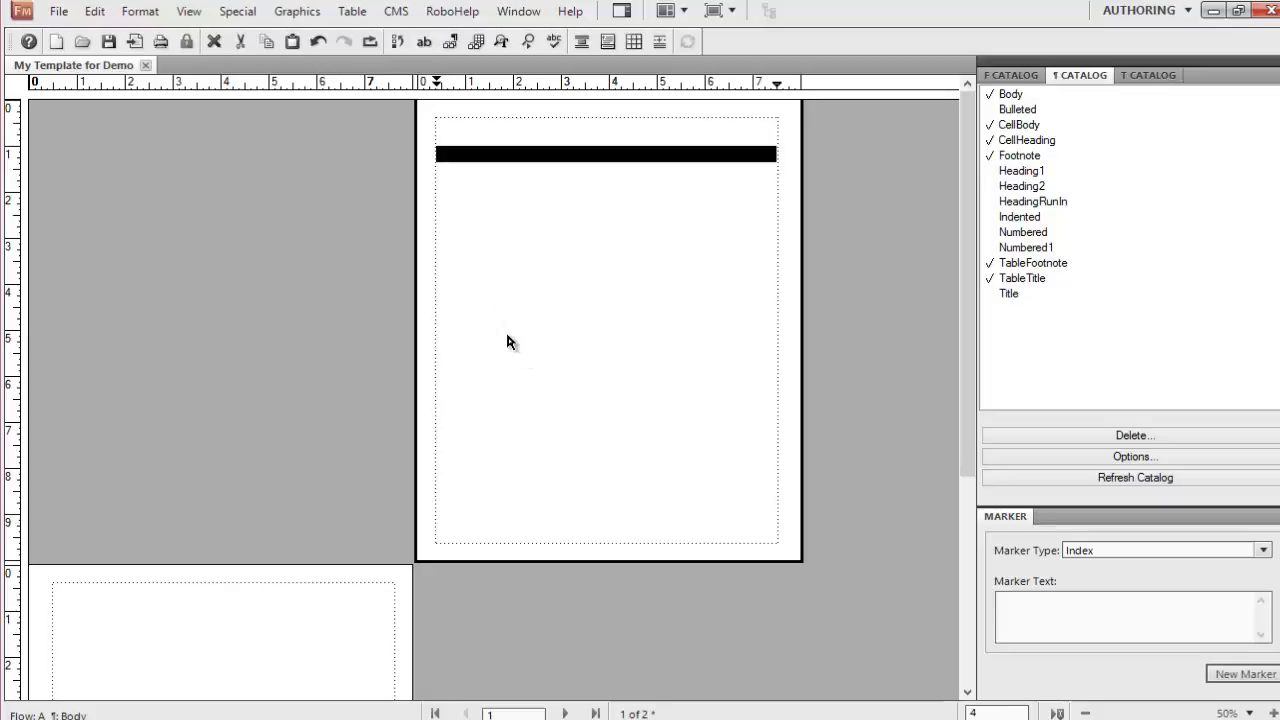
{"action": "scroll", "coordinate": [506, 366], "scroll_direction": "down", "scroll_amount": 2}
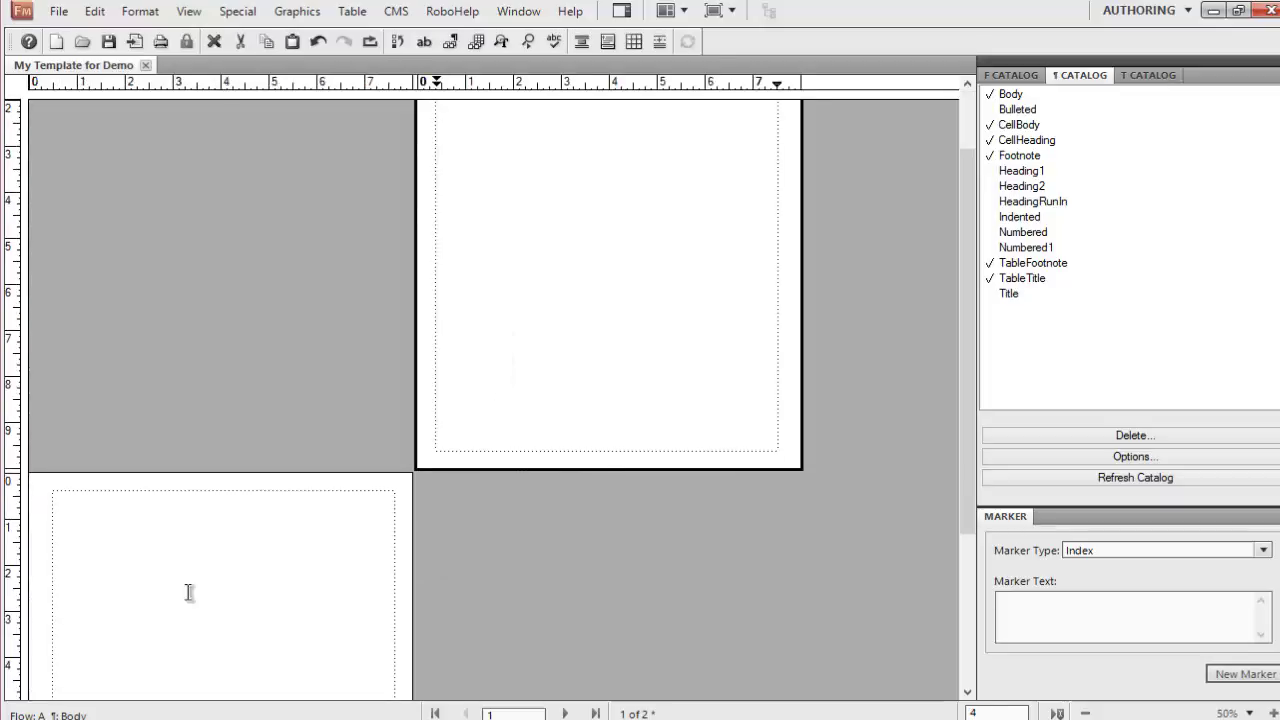
{"action": "left_click", "coordinate": [177, 563]}
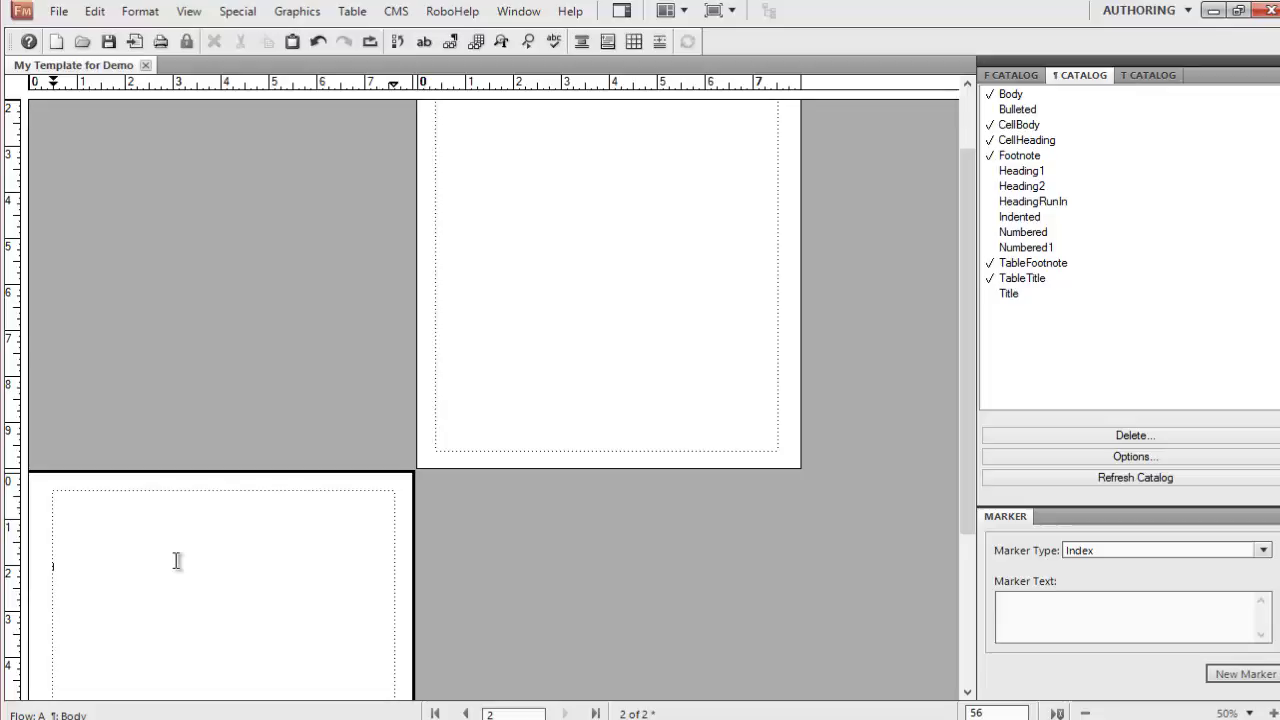
{"action": "scroll", "coordinate": [176, 561], "scroll_direction": "down", "scroll_amount": 3}
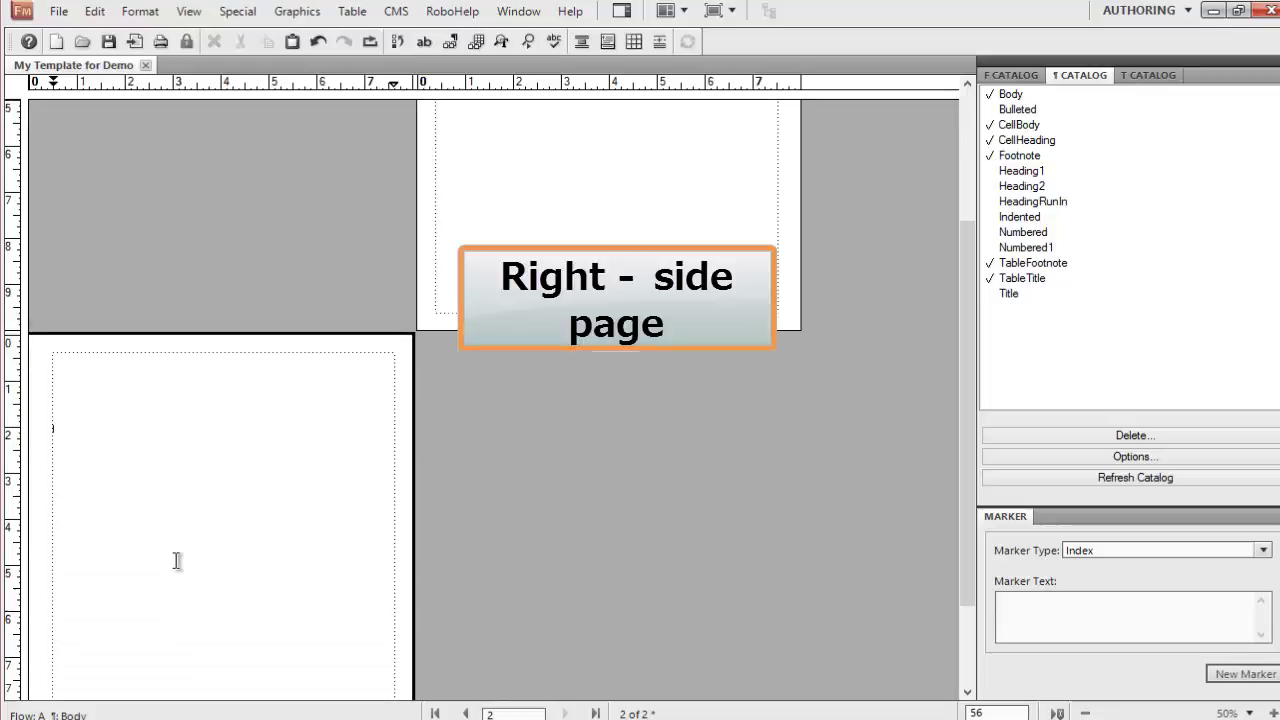
{"action": "scroll", "coordinate": [176, 561], "scroll_direction": "down", "scroll_amount": 1}
{"action": "scroll", "coordinate": [175, 555], "scroll_direction": "up", "scroll_amount": 6}
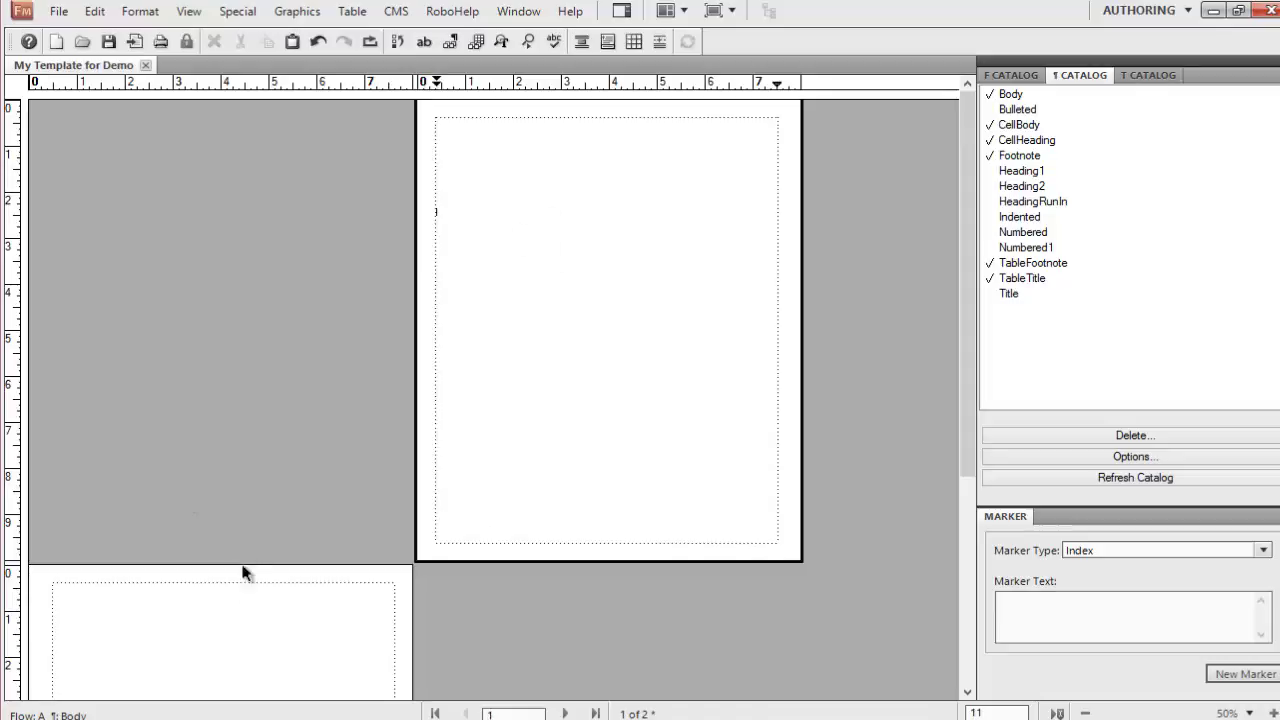
{"action": "scroll", "coordinate": [238, 625], "scroll_direction": "down", "scroll_amount": 3}
{"action": "scroll", "coordinate": [236, 600], "scroll_direction": "down", "scroll_amount": 3}
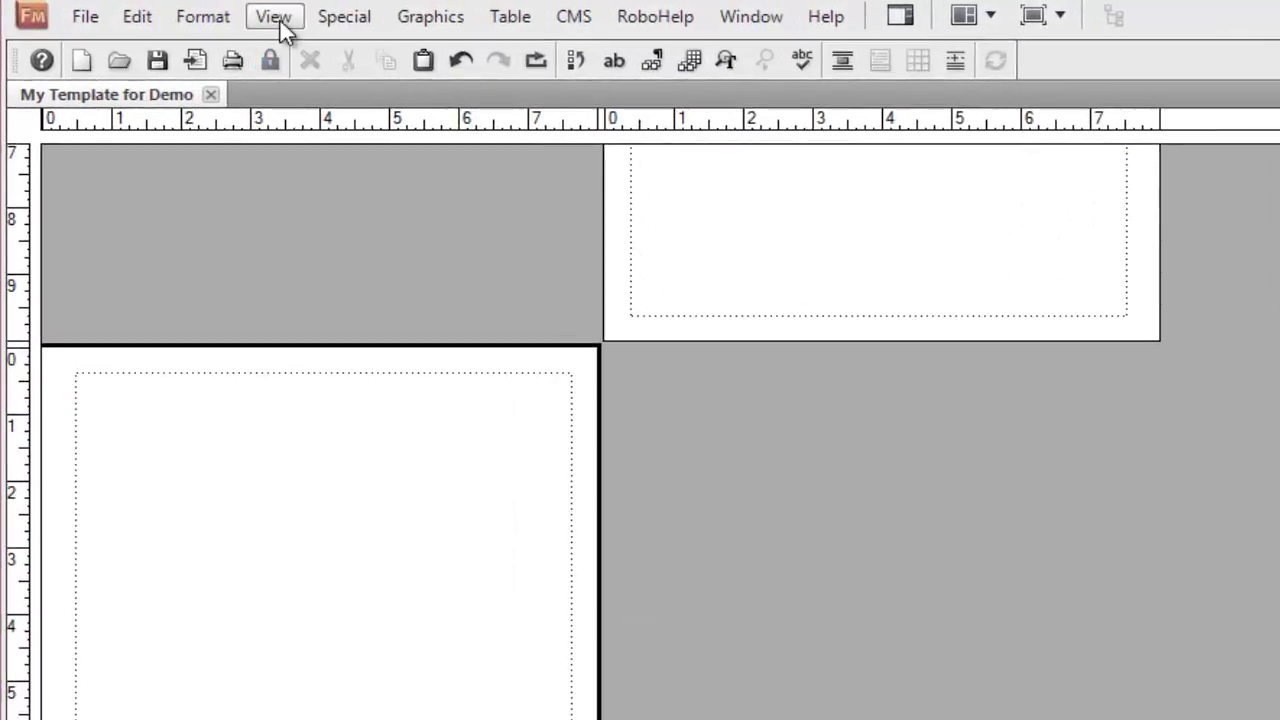
Show the master pages at 100% zoom and scroll between the Left and Right masters.
{"action": "left_click", "coordinate": [189, 12]}
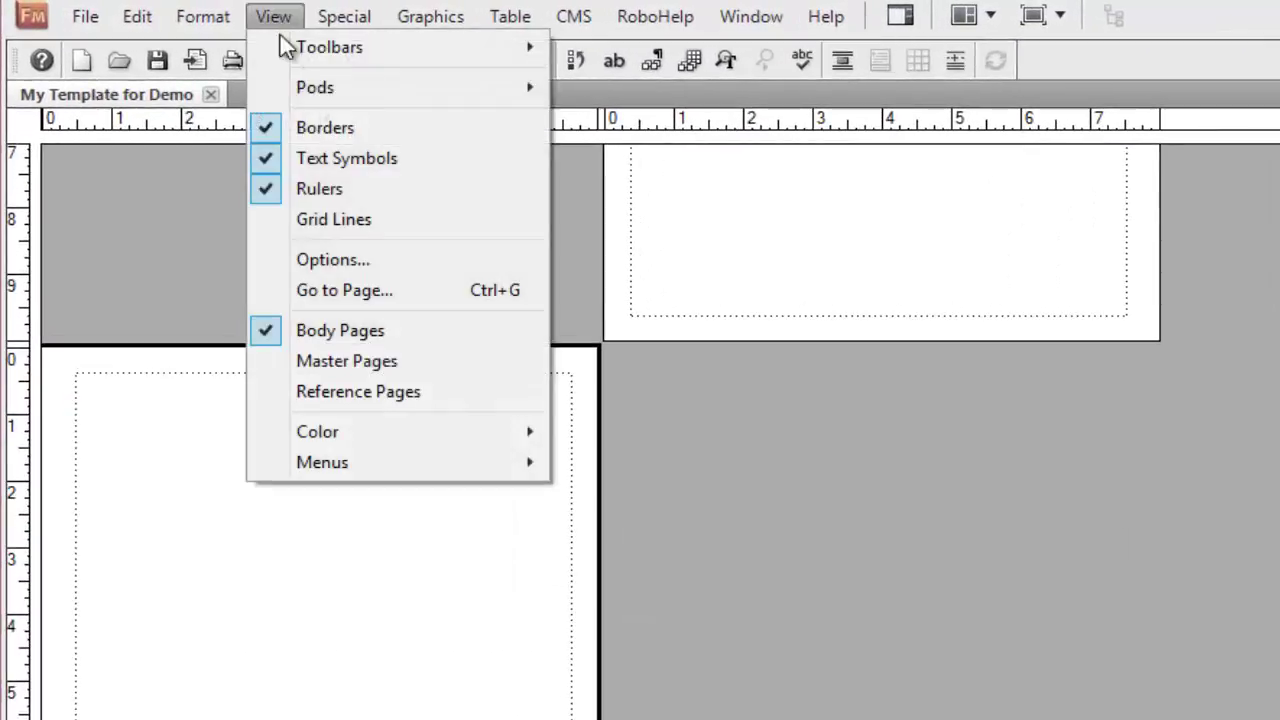
{"action": "left_click", "coordinate": [340, 364]}
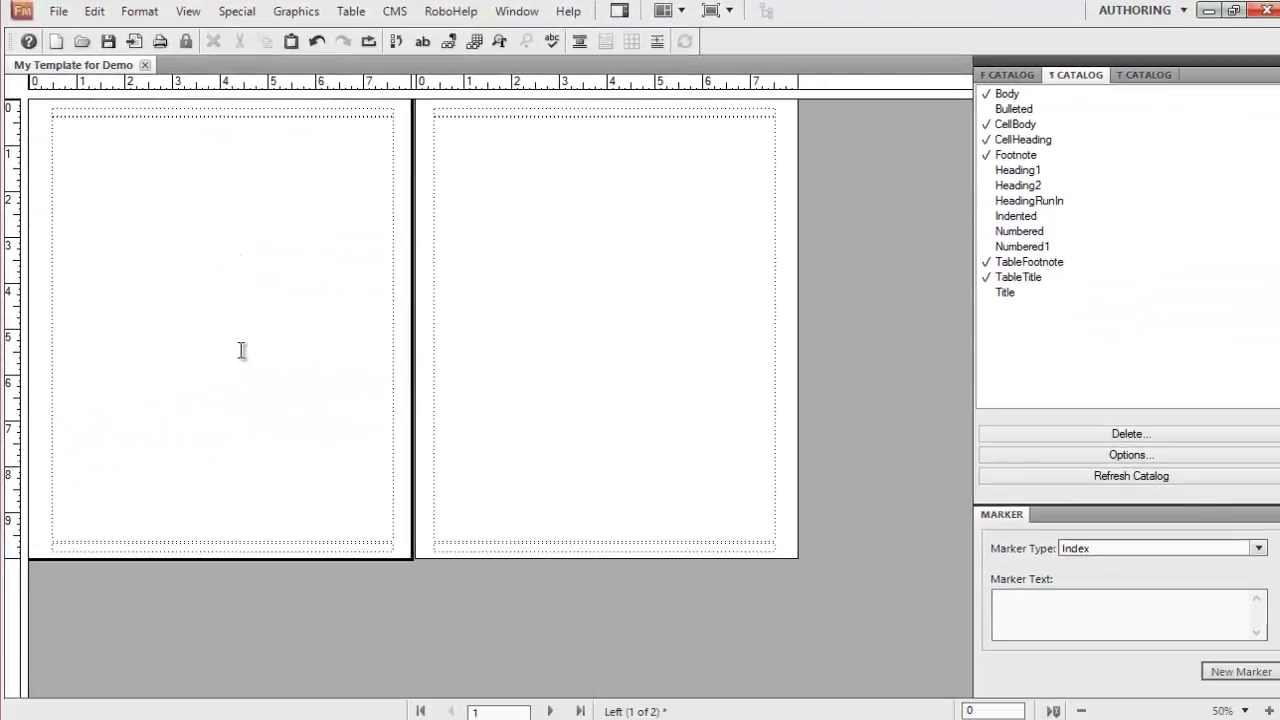
{"action": "left_click", "coordinate": [241, 354]}
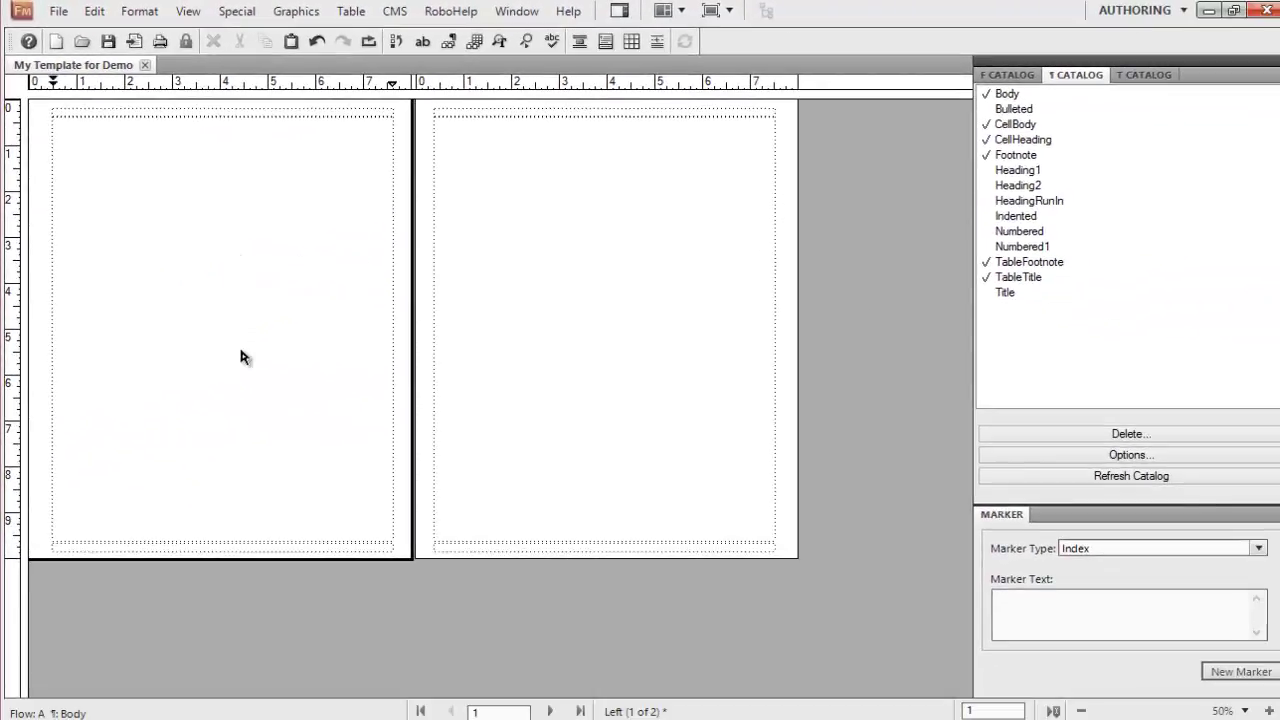
{"action": "key", "text": "ctrl+1"}
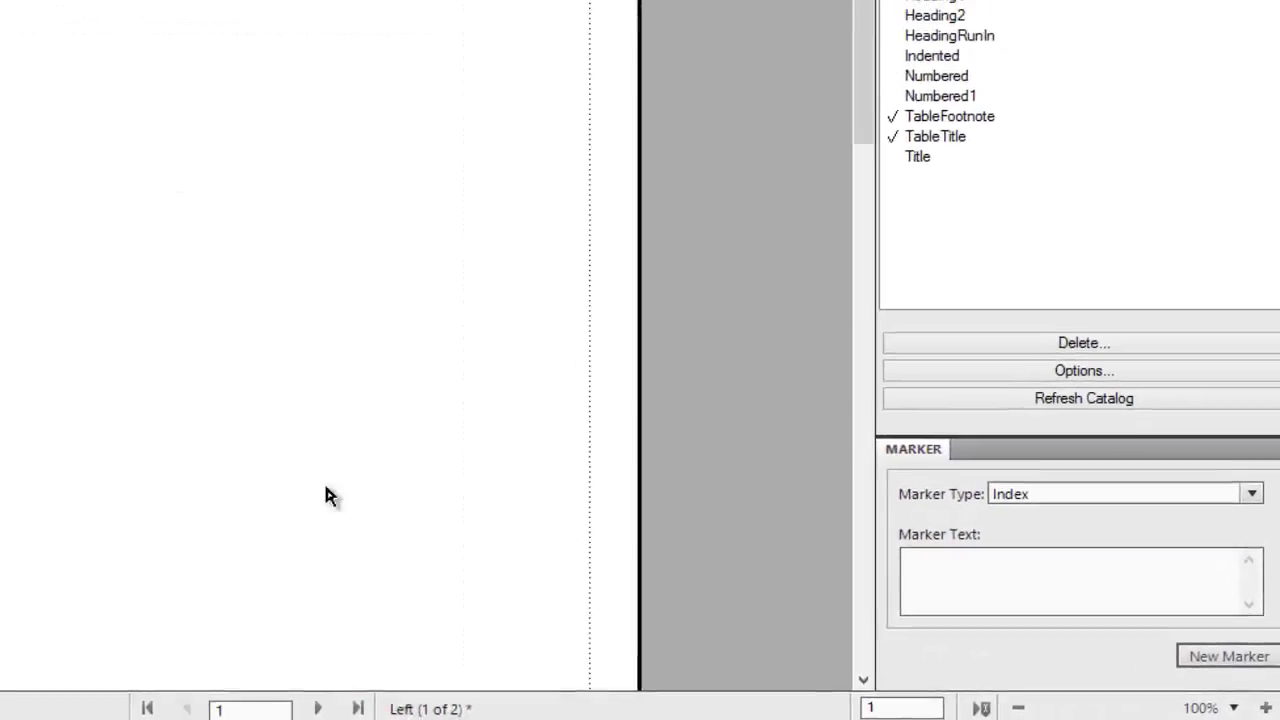
{"action": "scroll", "coordinate": [273, 373], "scroll_direction": "down", "scroll_amount": 5}
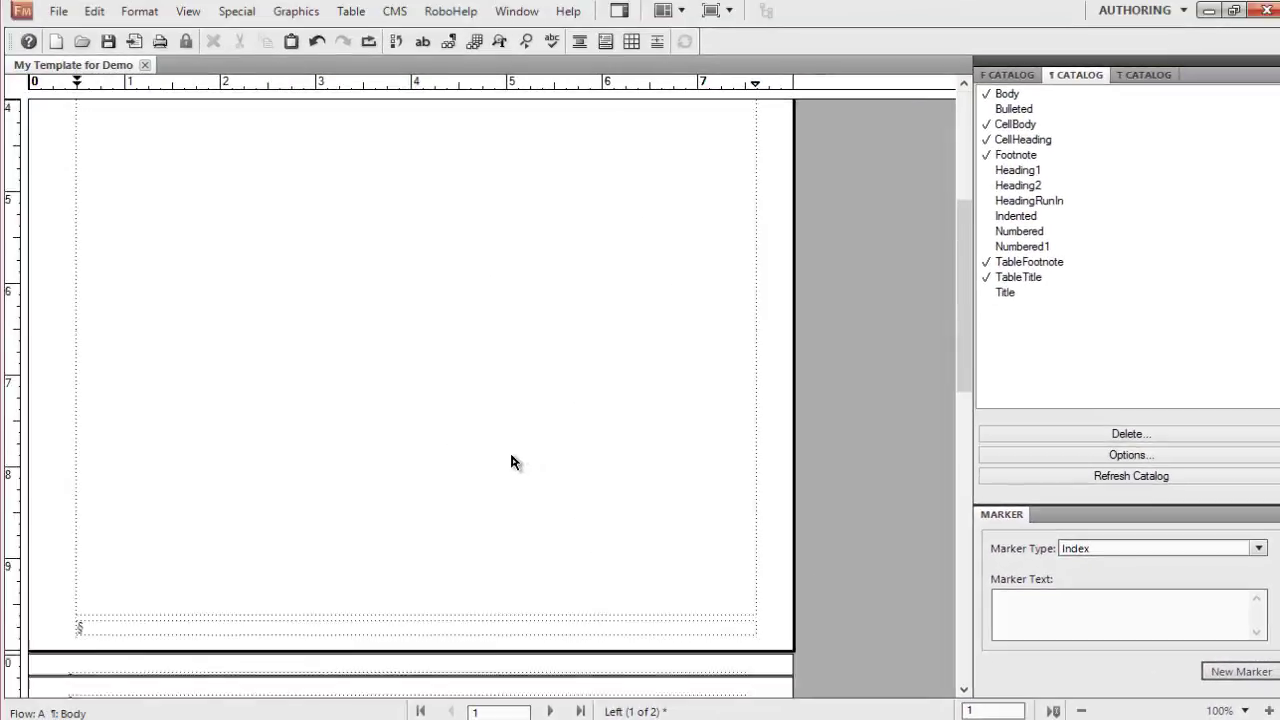
{"action": "scroll", "coordinate": [511, 462], "scroll_direction": "down", "scroll_amount": 8}
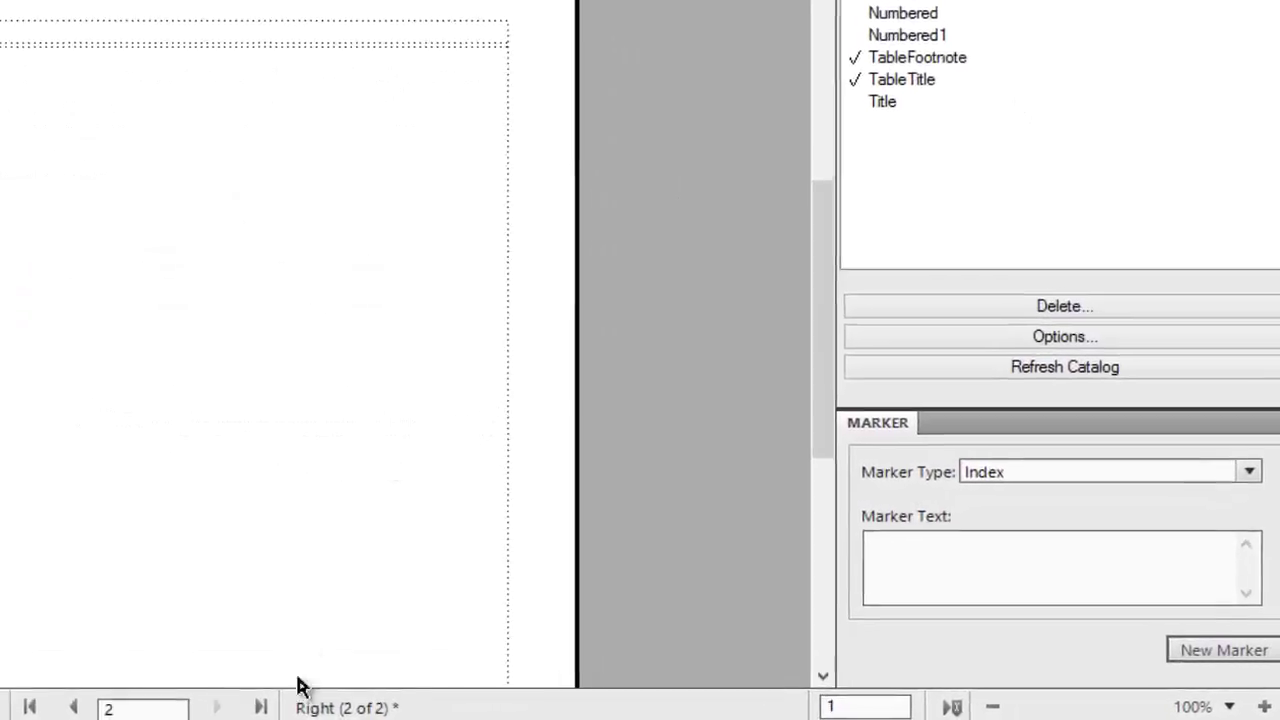
{"action": "scroll", "coordinate": [150, 447], "scroll_direction": "up", "scroll_amount": 2}
{"action": "scroll", "coordinate": [150, 447], "scroll_direction": "down", "scroll_amount": 3}
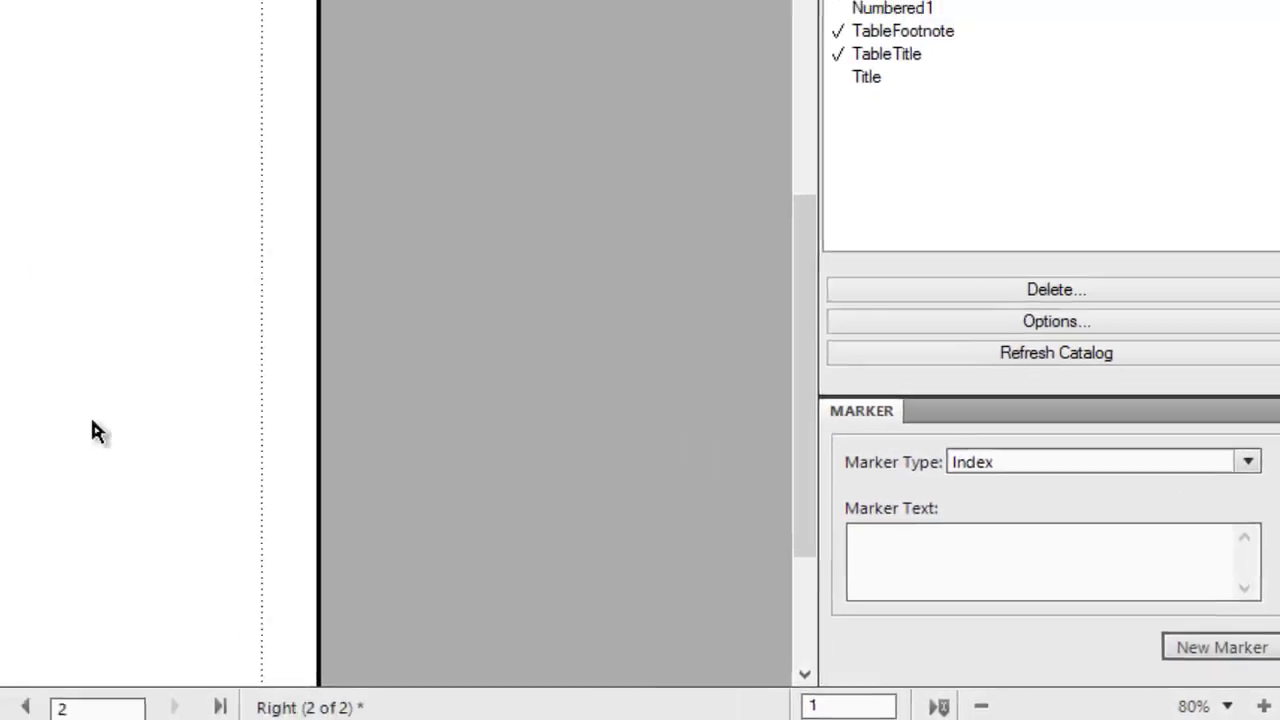
{"action": "scroll", "coordinate": [71, 420], "scroll_direction": "up", "scroll_amount": 10}
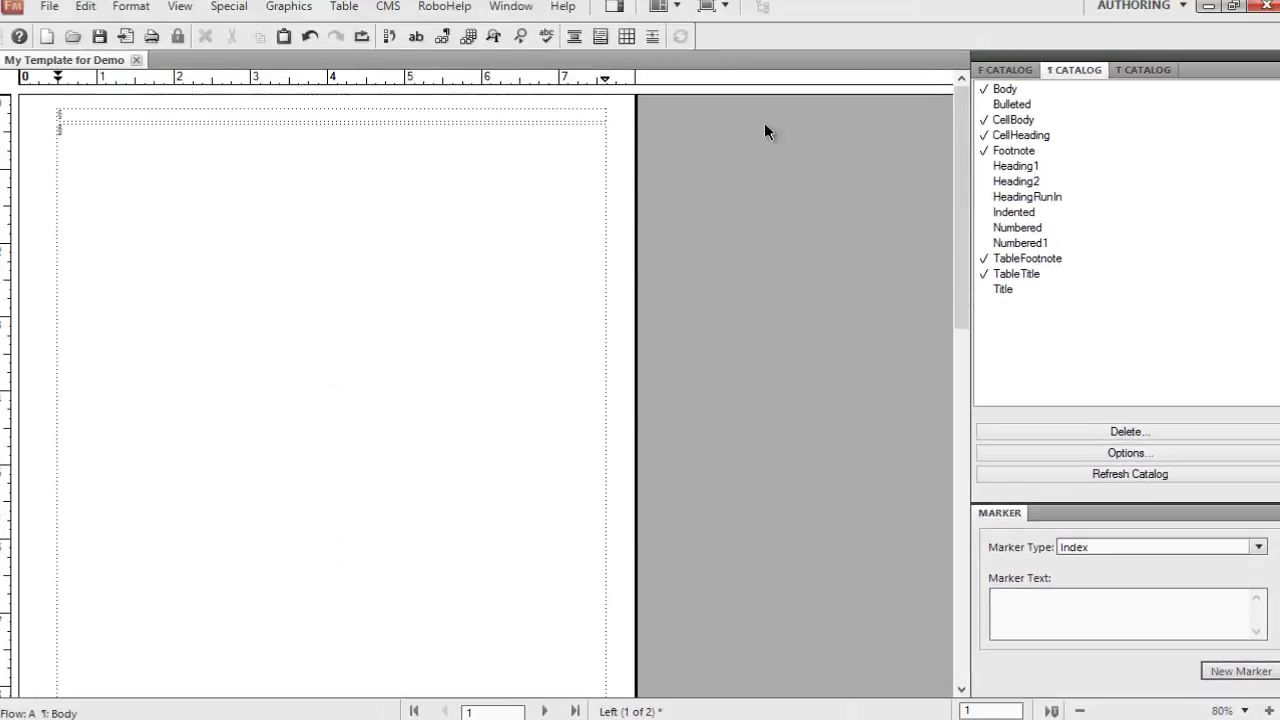
Type 'Framemaker' in the Left master page header.
{"action": "scroll", "coordinate": [128, 128], "scroll_direction": "up", "scroll_amount": 3}
{"action": "left_click", "coordinate": [128, 128]}
{"action": "type", "text": "Framemaker 10"}
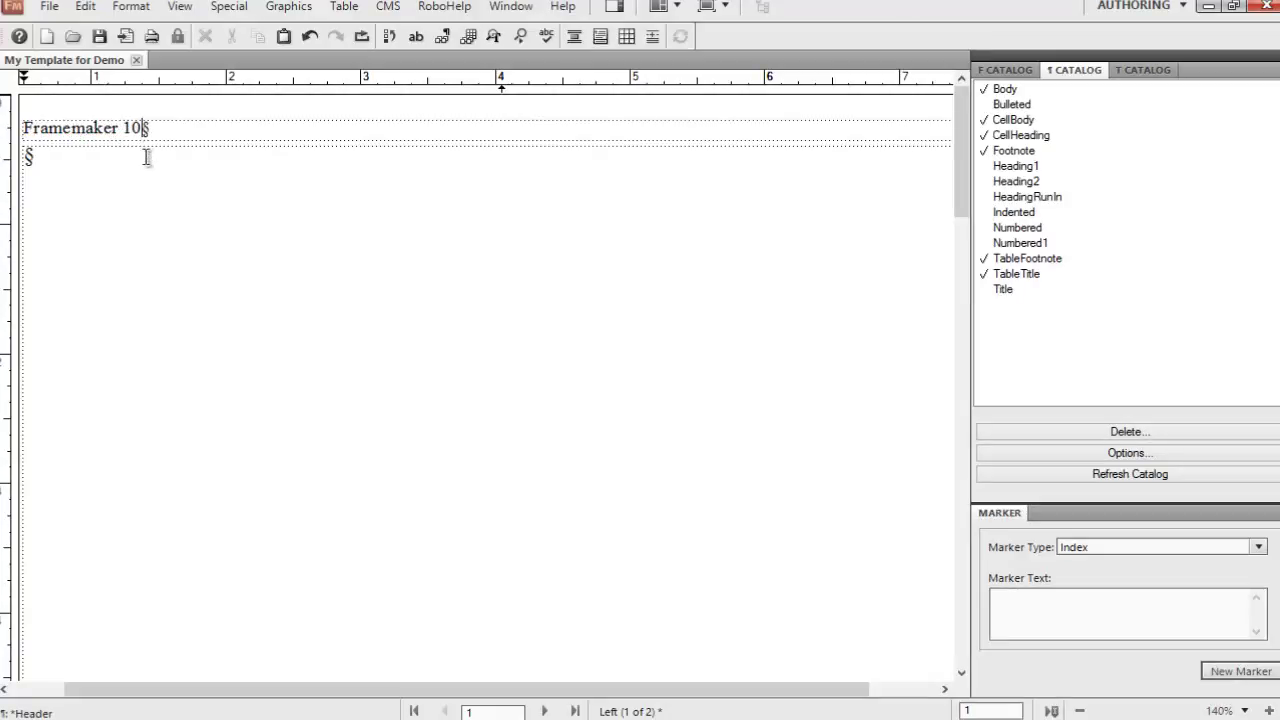
Type 'Framemaker Tutorial' in the Right master page header.
{"action": "scroll", "coordinate": [184, 277], "scroll_direction": "down", "scroll_amount": 4}
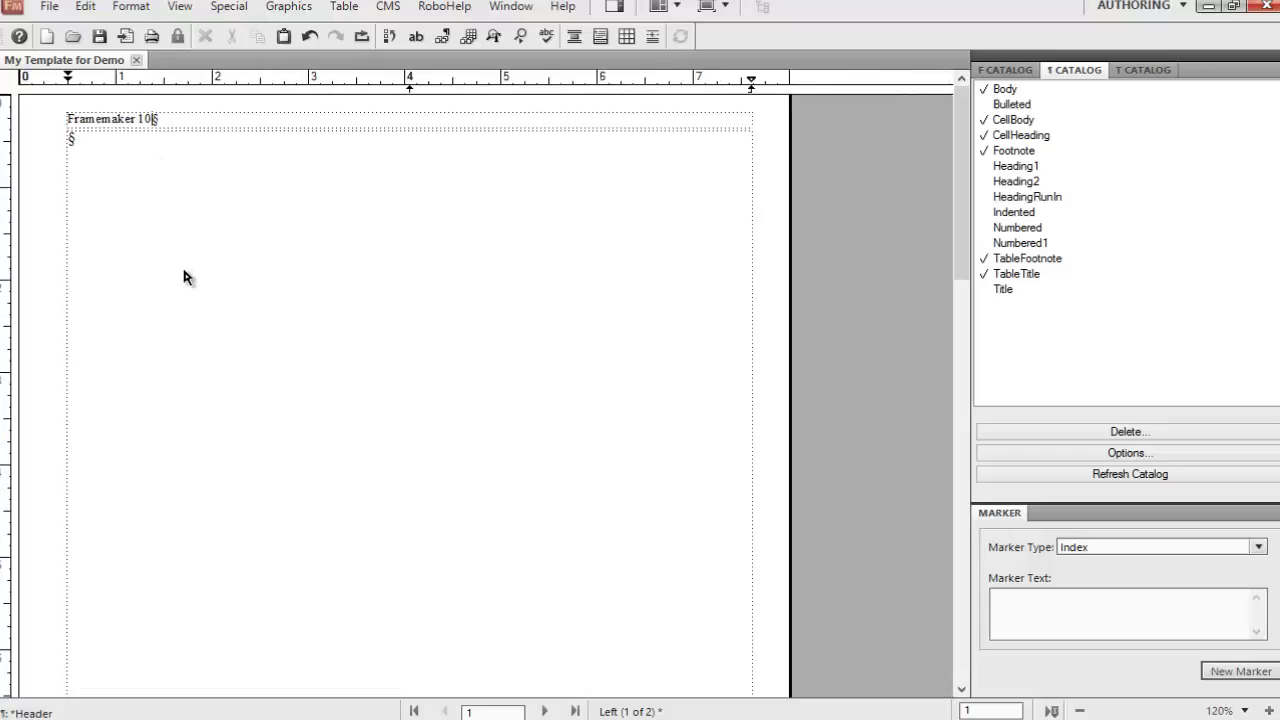
{"action": "scroll", "coordinate": [184, 270], "scroll_direction": "down", "scroll_amount": 10}
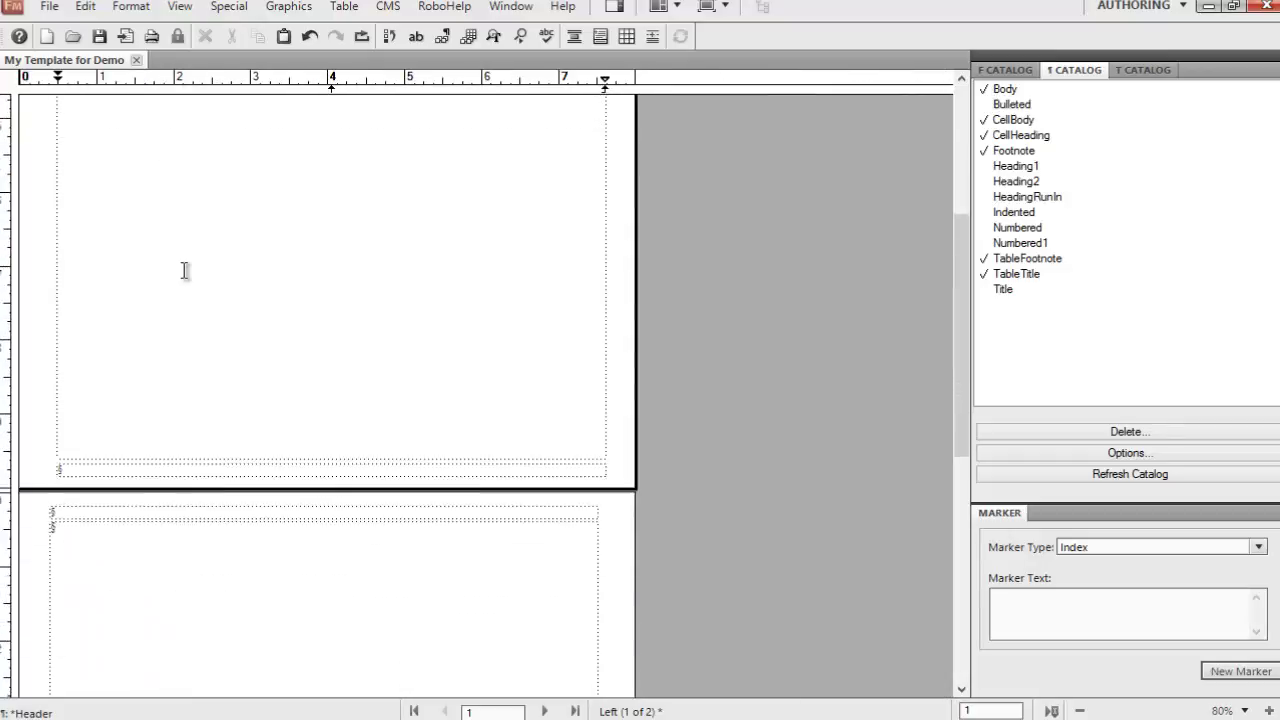
{"action": "left_click", "coordinate": [134, 340]}
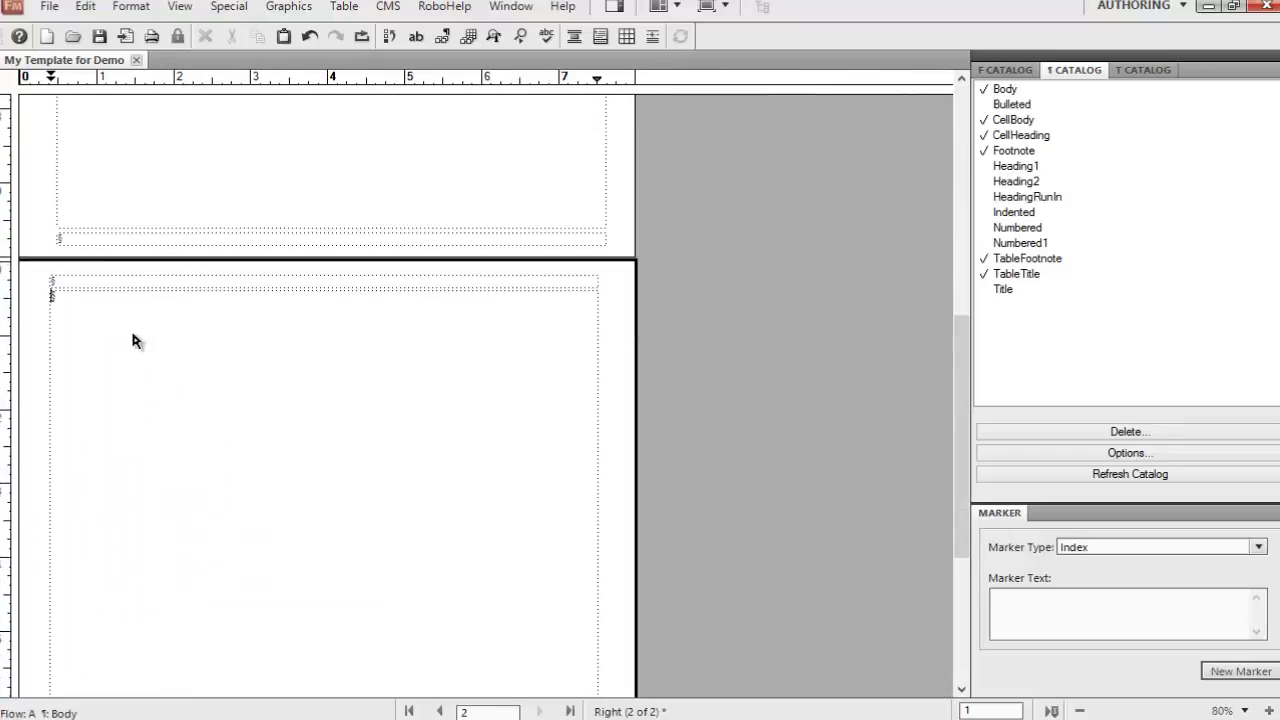
{"action": "scroll", "coordinate": [134, 340], "scroll_direction": "up", "scroll_amount": 5}
{"action": "left_click", "coordinate": [112, 310]}
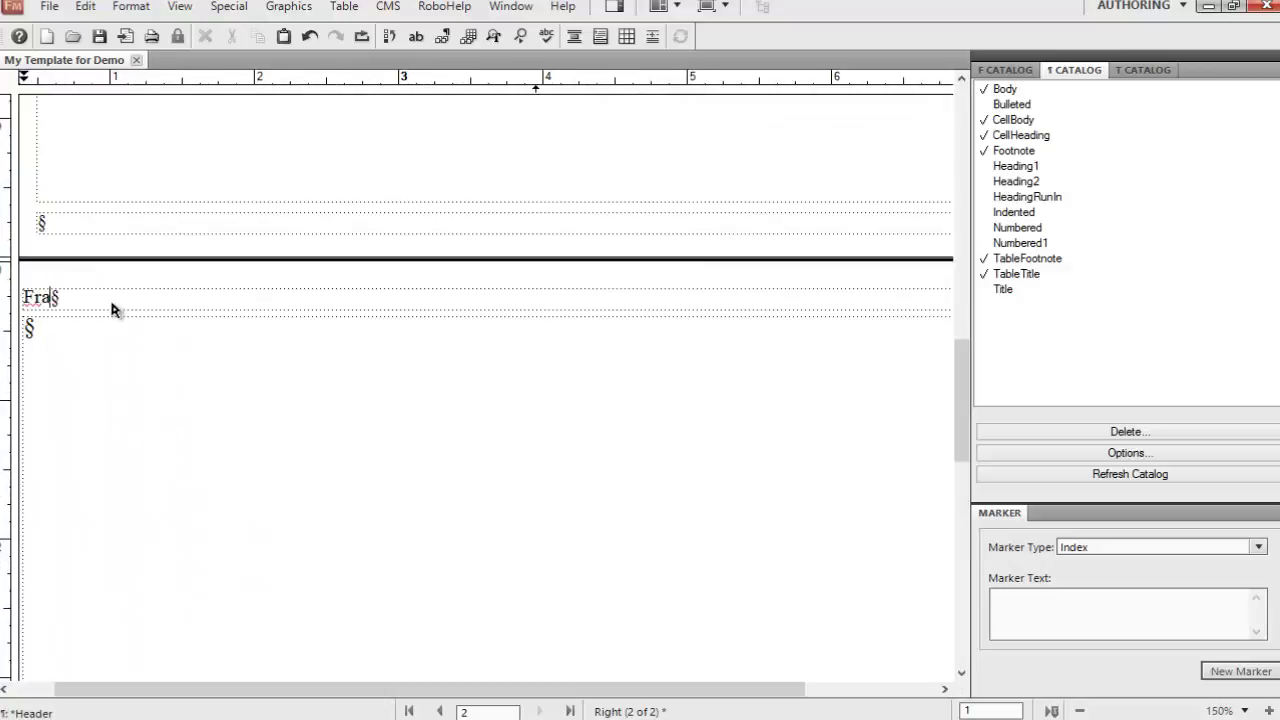
{"action": "type", "text": "maker"}
{"action": "type", "text": "Tutorial"}
{"action": "left_click", "coordinate": [173, 364]}
Right-align the Right master header text, trying centre alignment first.
{"action": "scroll", "coordinate": [180, 375], "scroll_direction": "down", "scroll_amount": 3}
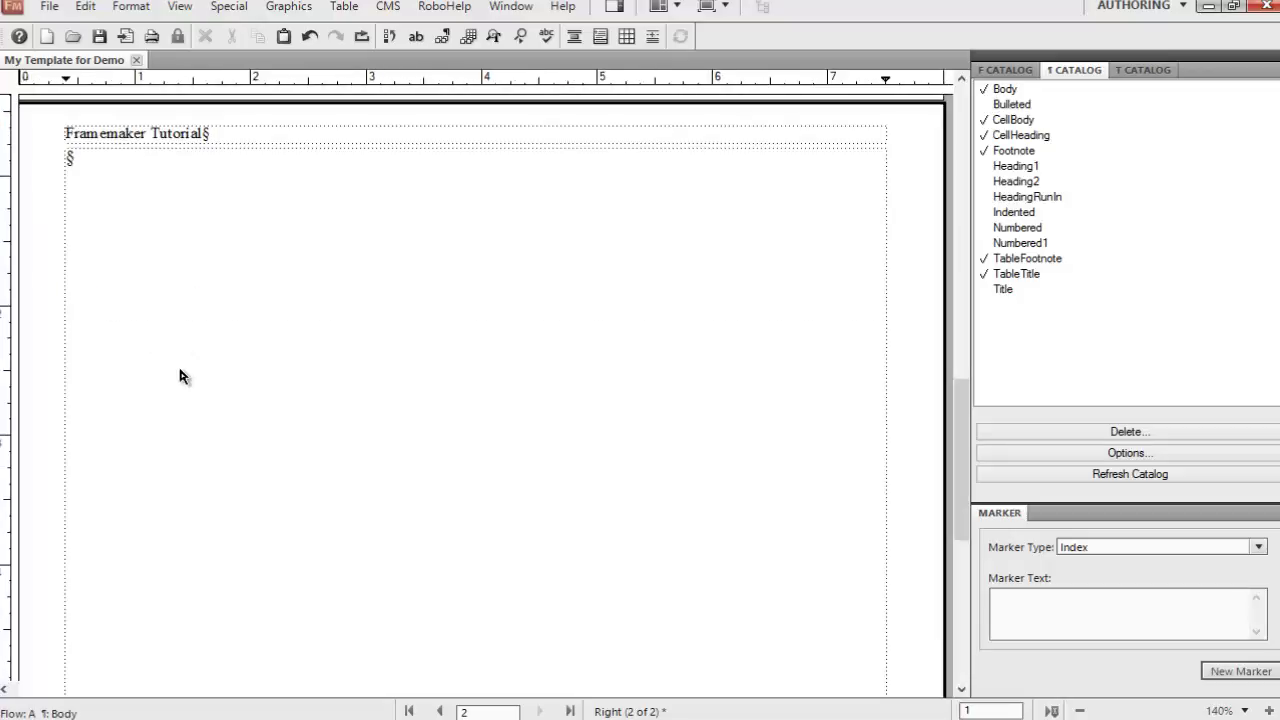
{"action": "scroll", "coordinate": [178, 376], "scroll_direction": "down", "scroll_amount": 1, "text": "ctrl"}
{"action": "scroll", "coordinate": [175, 377], "scroll_direction": "down", "scroll_amount": 5}
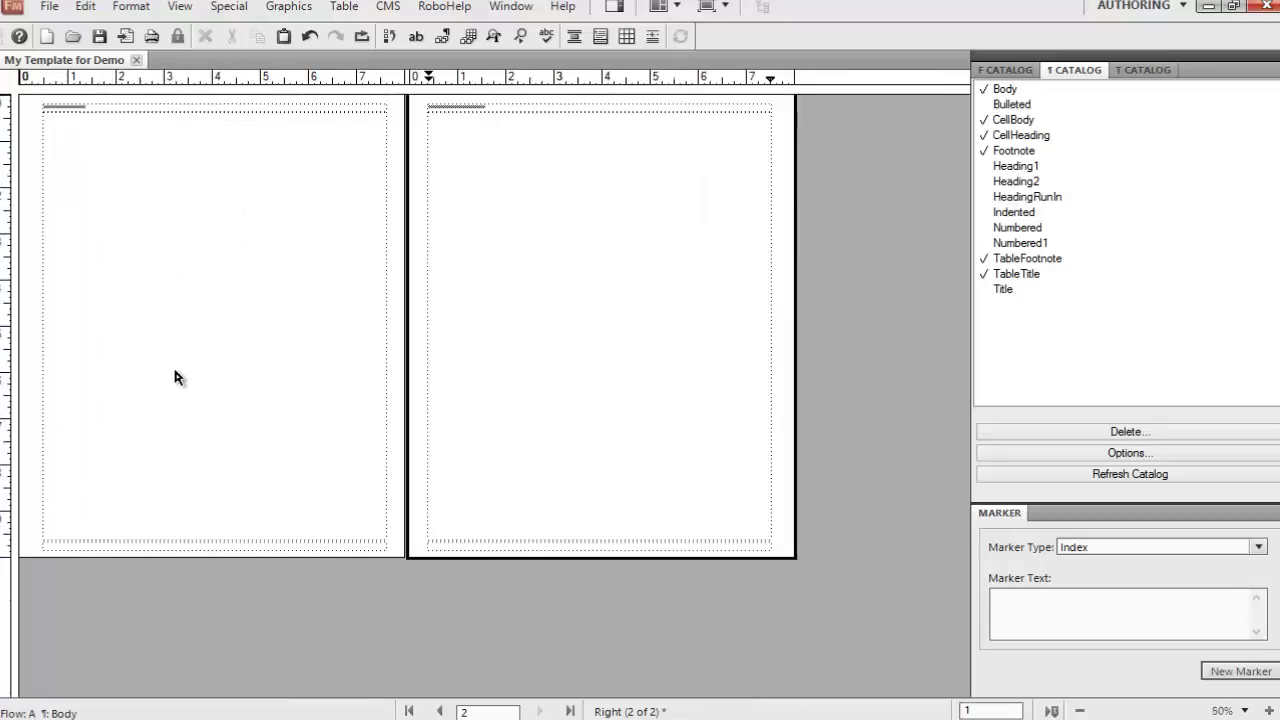
{"action": "scroll", "coordinate": [70, 200], "scroll_direction": "up", "scroll_amount": 5}
{"action": "left_click", "coordinate": [70, 200]}
{"action": "key", "text": "Escape"}
{"action": "key", "text": "j"}
{"action": "key", "text": "c"}
{"action": "key", "text": "Escape"}
{"action": "key", "text": "j"}
{"action": "key", "text": "r"}
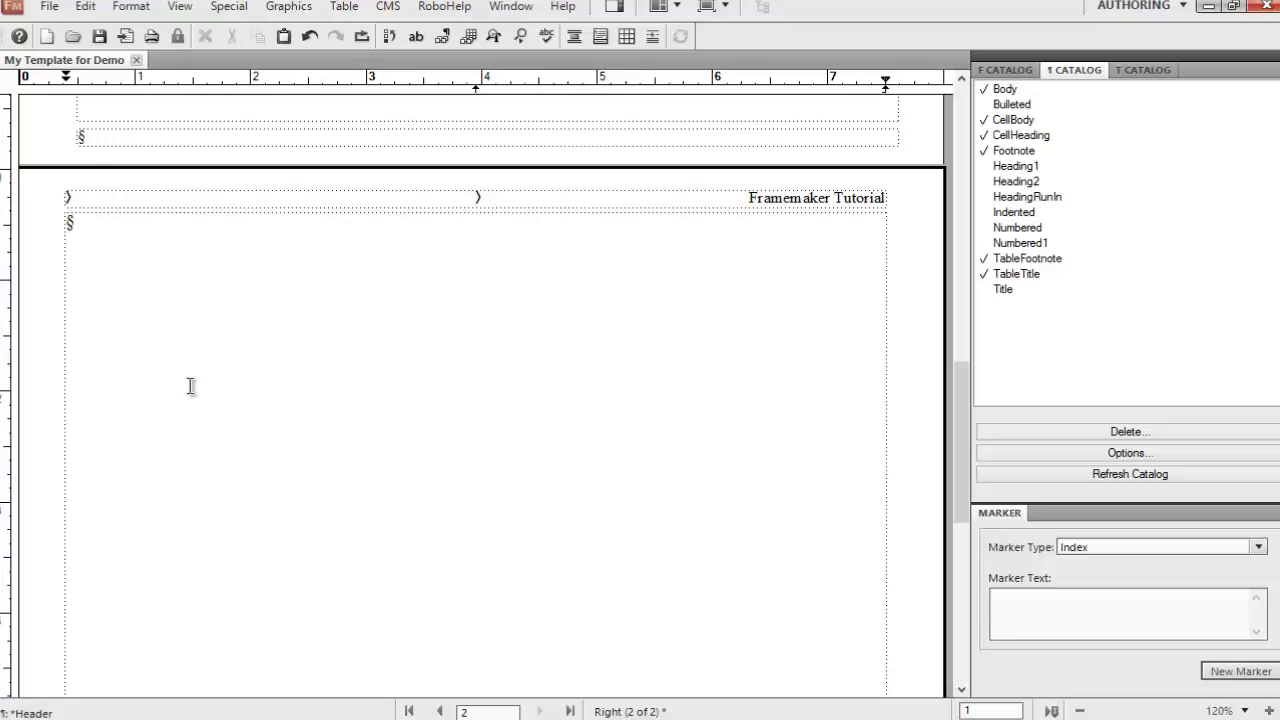
Move the caret to the right tab stop of the Left master header.
{"action": "scroll", "coordinate": [191, 385], "scroll_direction": "up", "scroll_amount": 6}
{"action": "scroll", "coordinate": [191, 387], "scroll_direction": "up", "scroll_amount": 5}
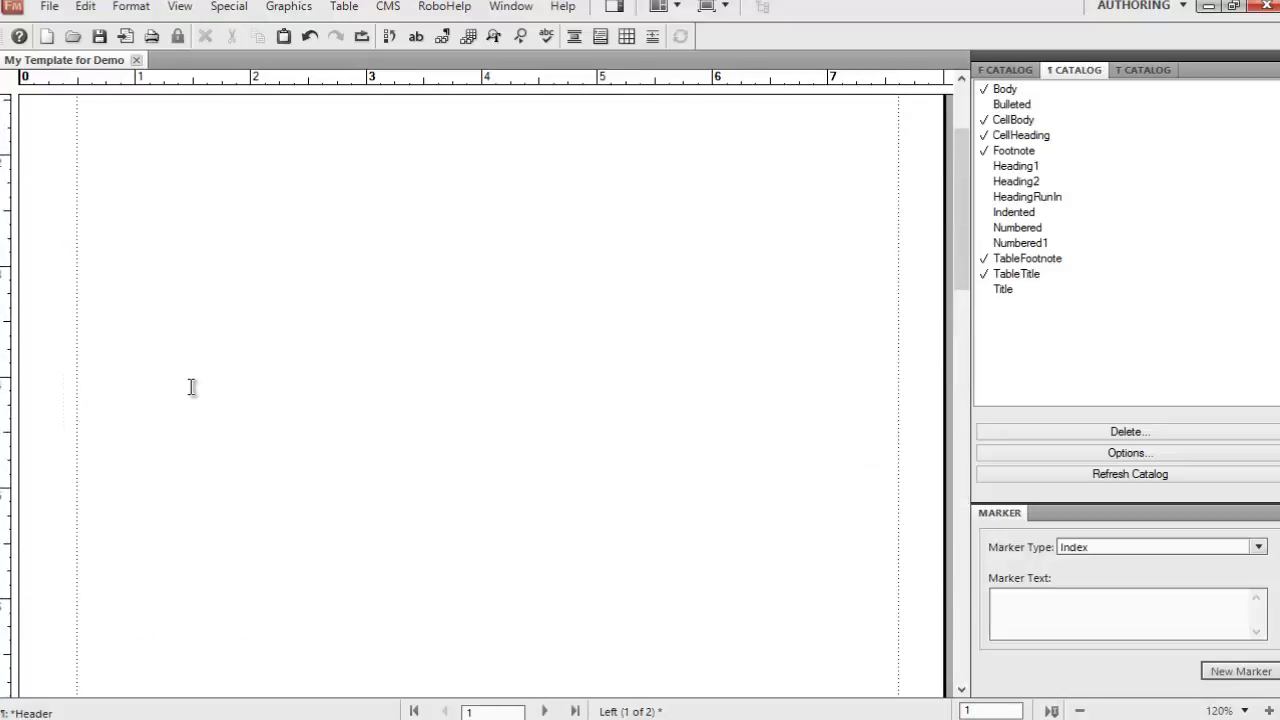
{"action": "left_click", "coordinate": [247, 130]}
{"action": "key", "text": "Tab"}
{"action": "key", "text": "Tab"}
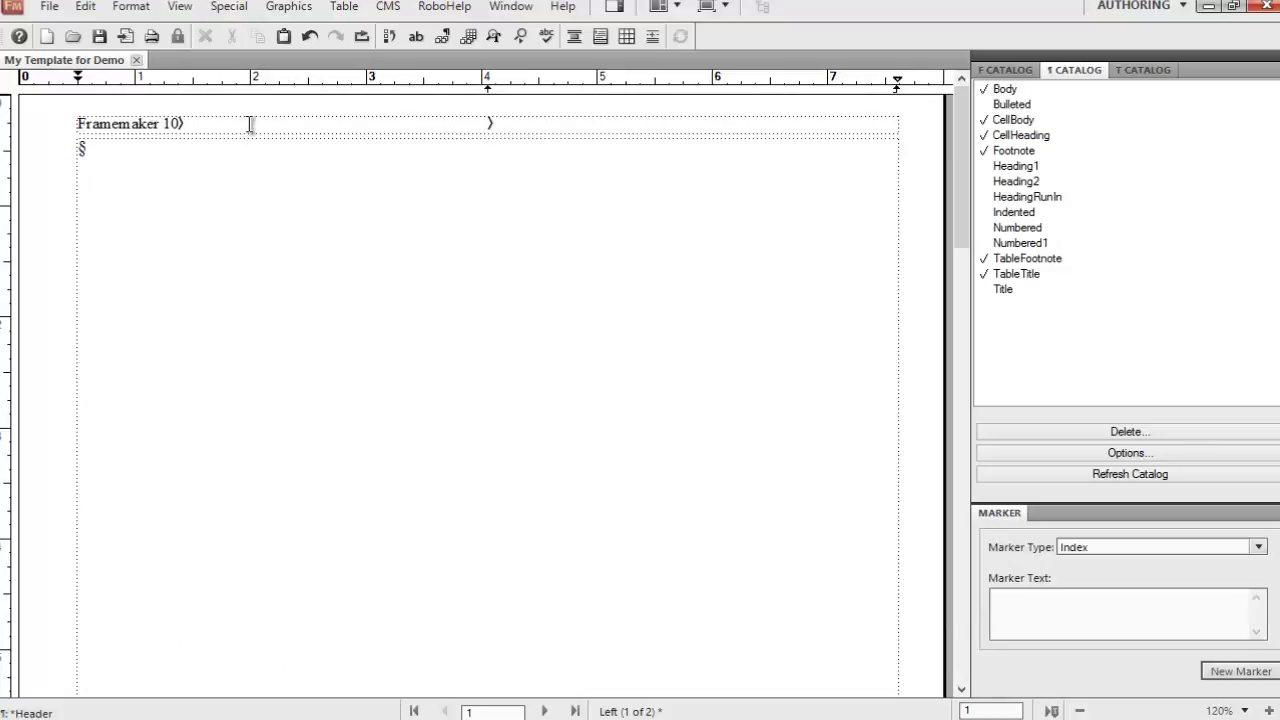
Insert a page-number variable at the Left header's right tab stop.
{"action": "left_click", "coordinate": [131, 6]}
{"action": "mouse_move", "coordinate": [157, 195]}
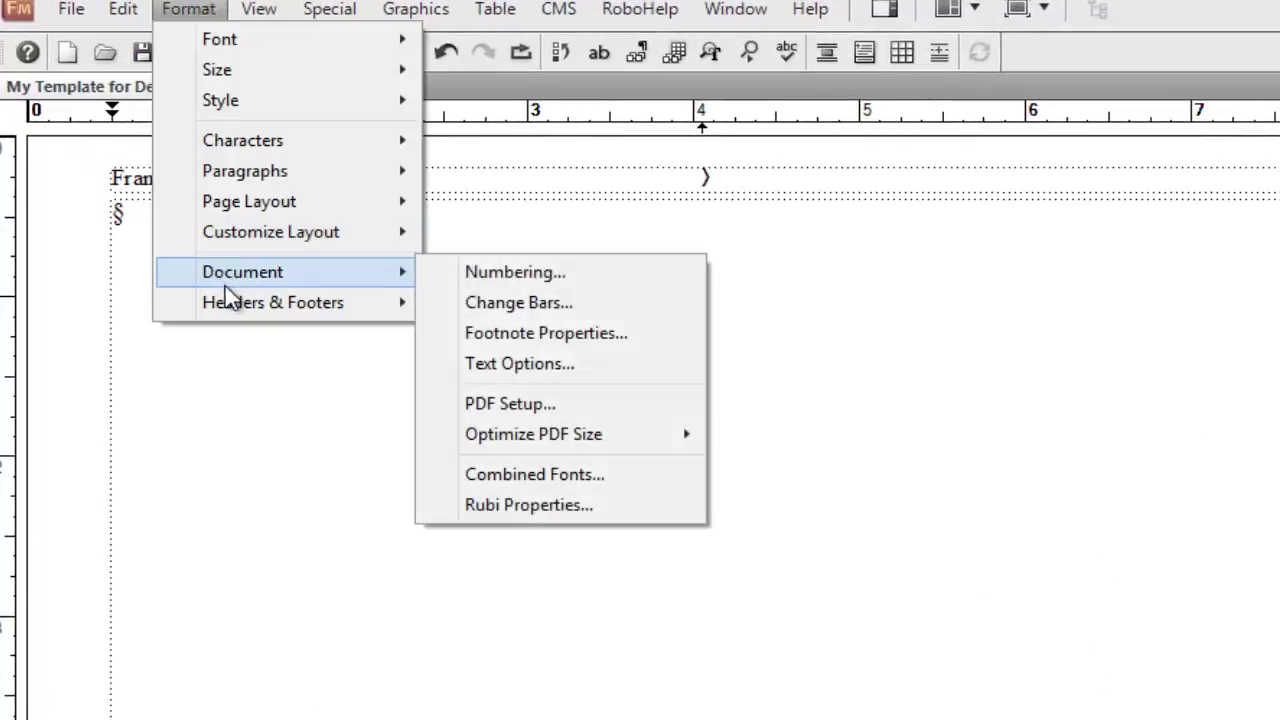
{"action": "mouse_move", "coordinate": [234, 301]}
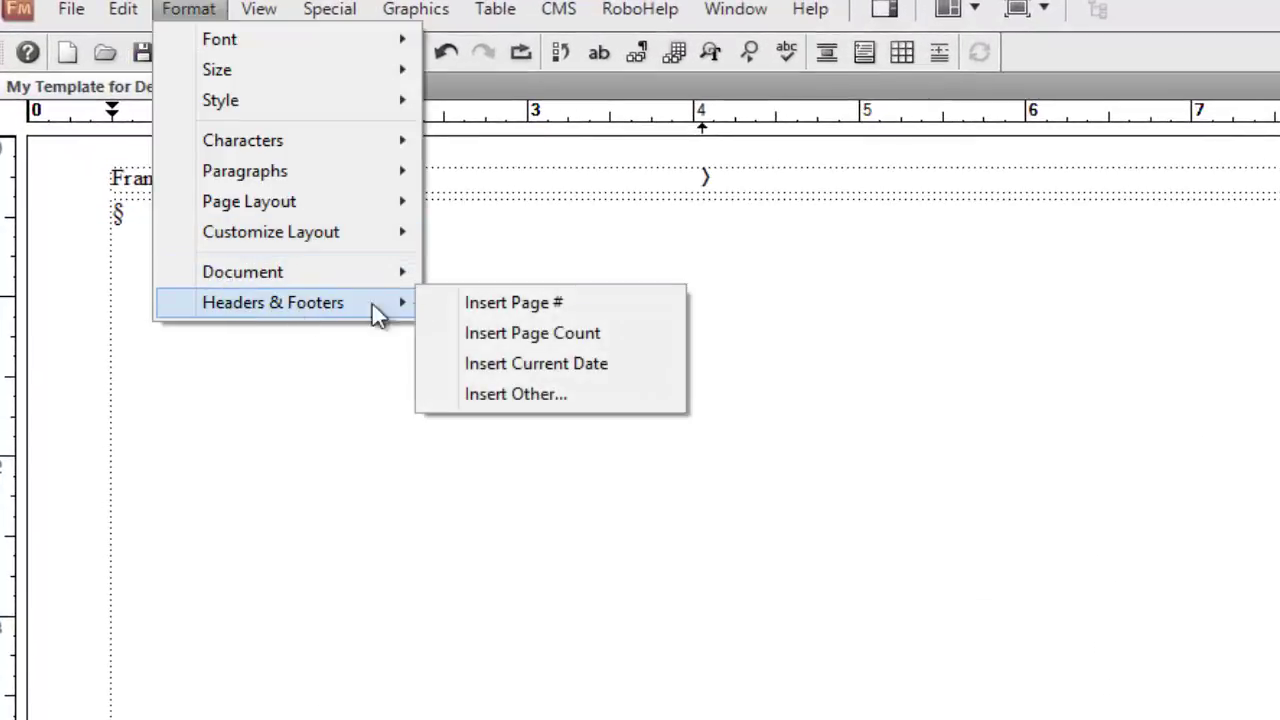
{"action": "left_click", "coordinate": [492, 302]}
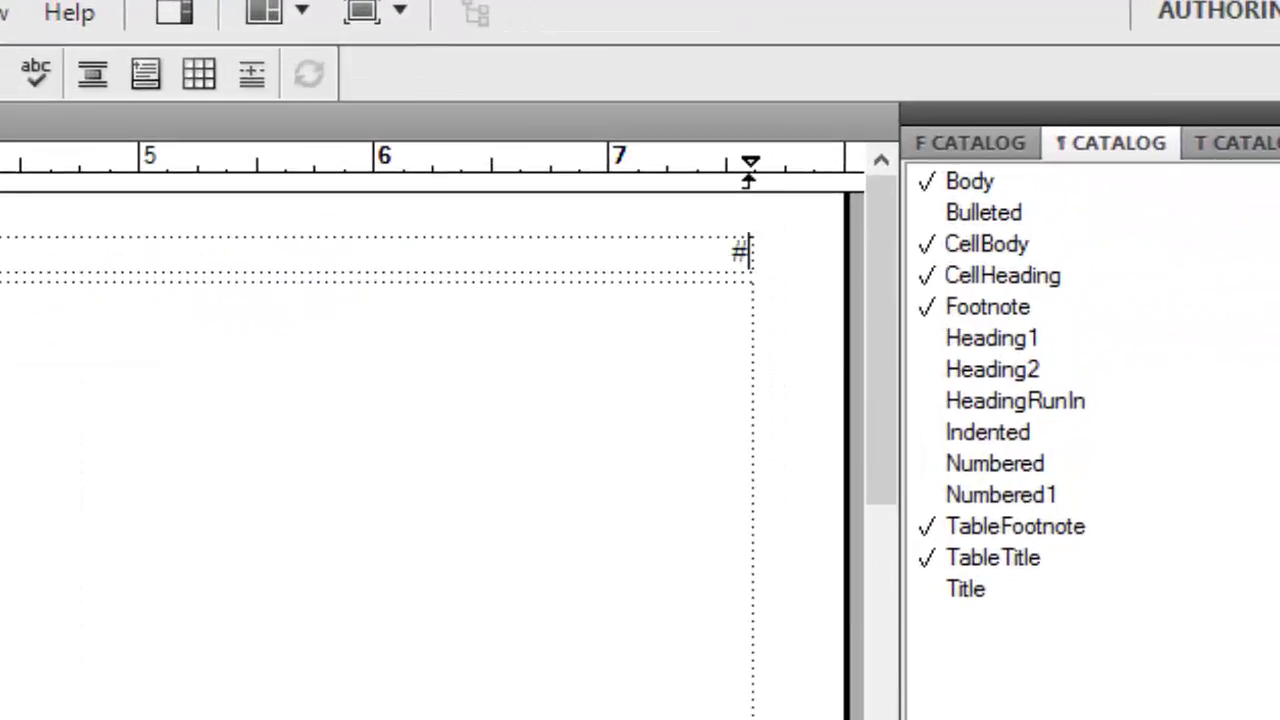
Insert a page-number variable at the start of the Right master header.
{"action": "scroll", "coordinate": [0, 666], "scroll_direction": "down", "scroll_amount": 5}
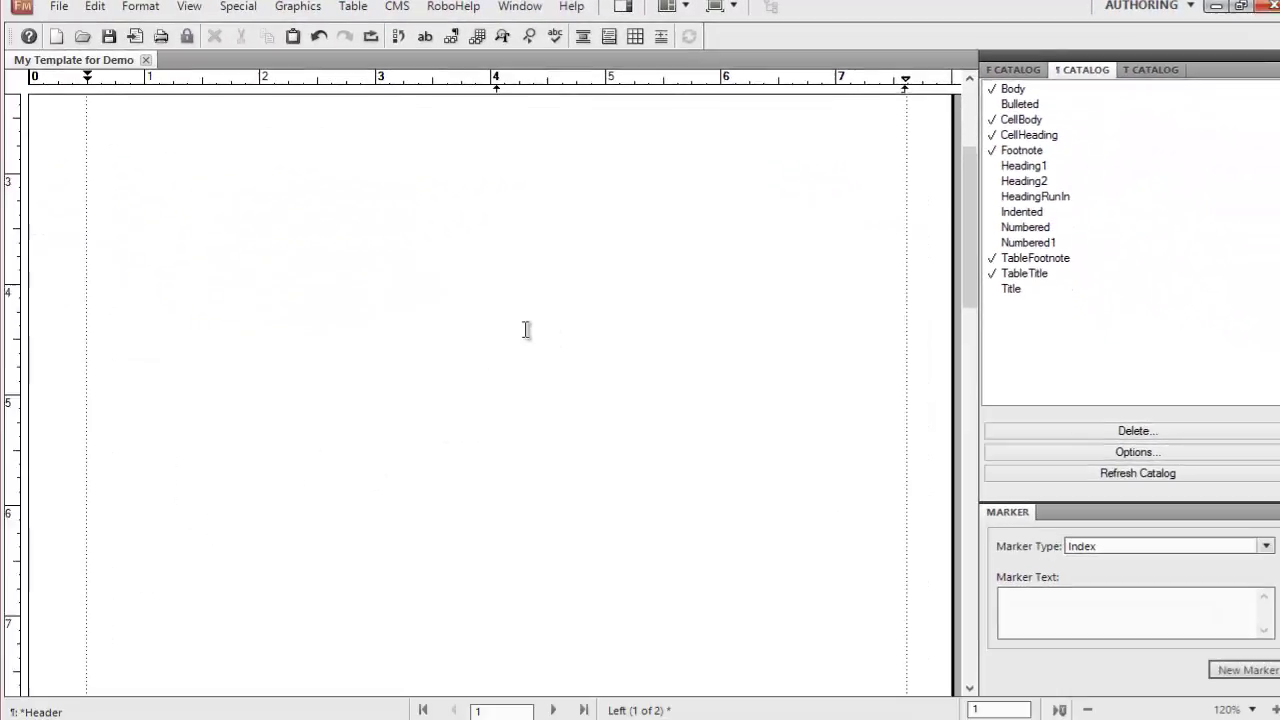
{"action": "scroll", "coordinate": [526, 330], "scroll_direction": "down", "scroll_amount": 5}
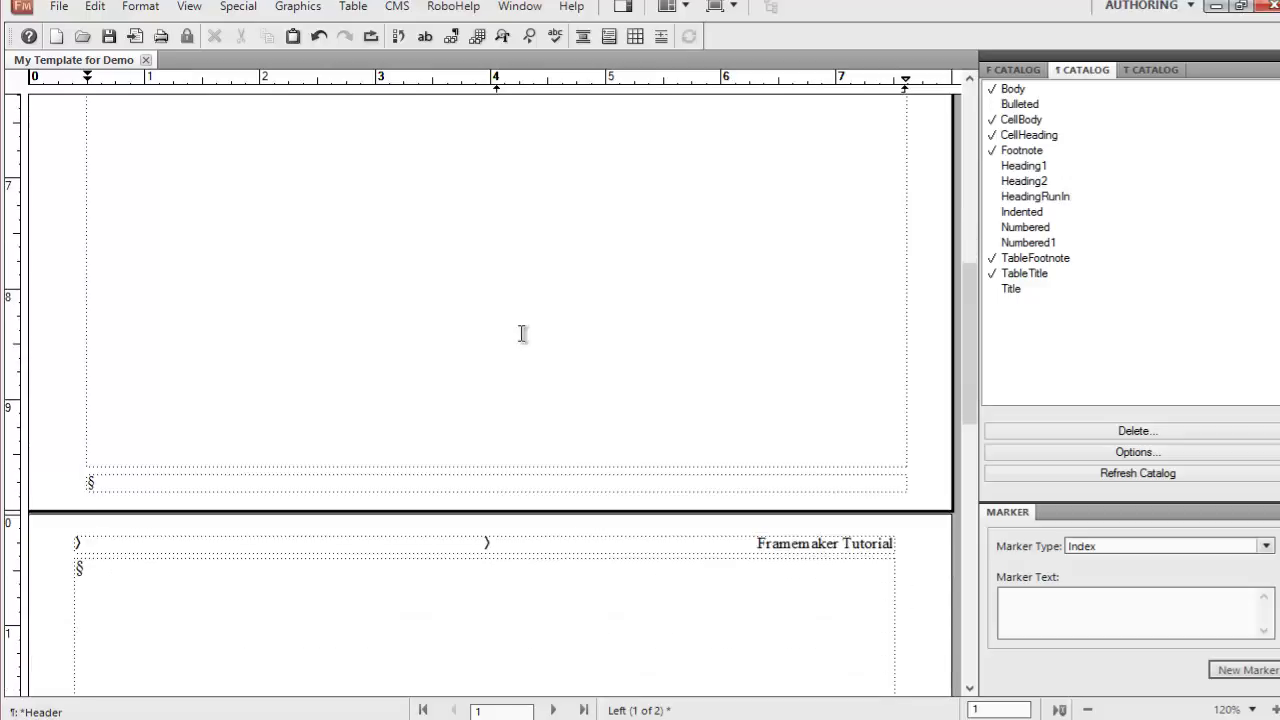
{"action": "left_click", "coordinate": [95, 476]}
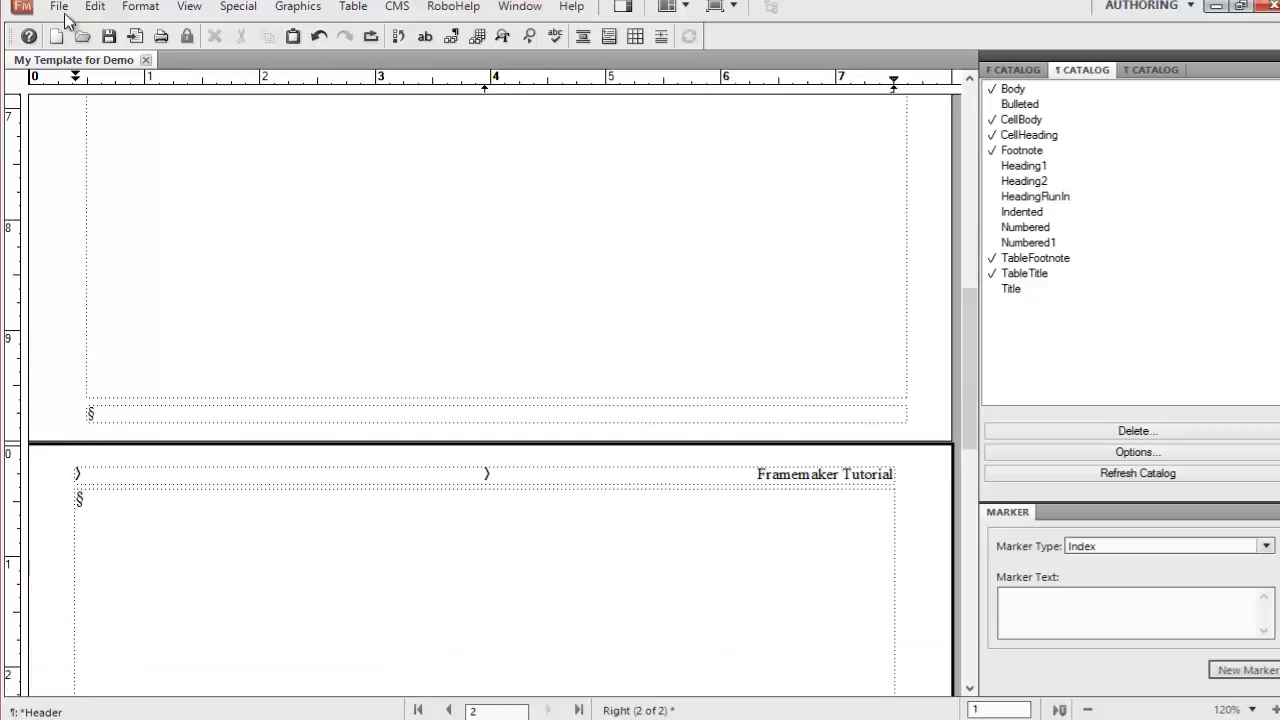
{"action": "left_click", "coordinate": [138, 8]}
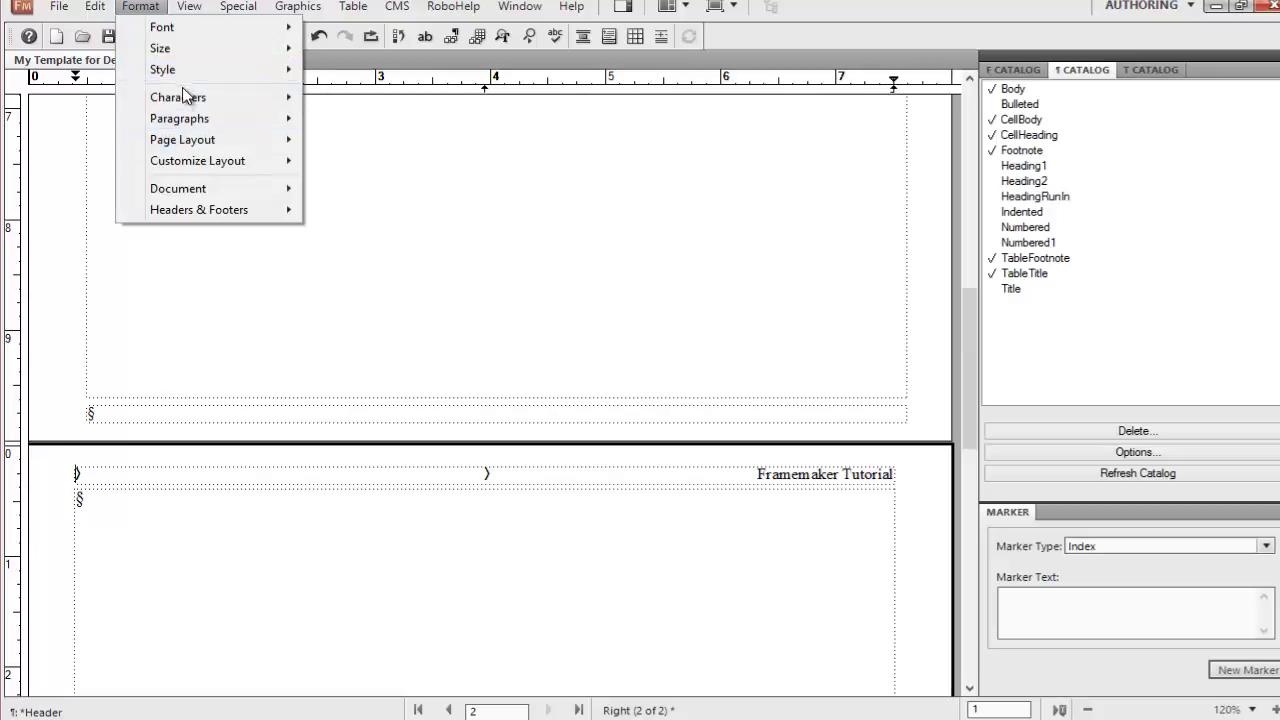
{"action": "mouse_move", "coordinate": [178, 217]}
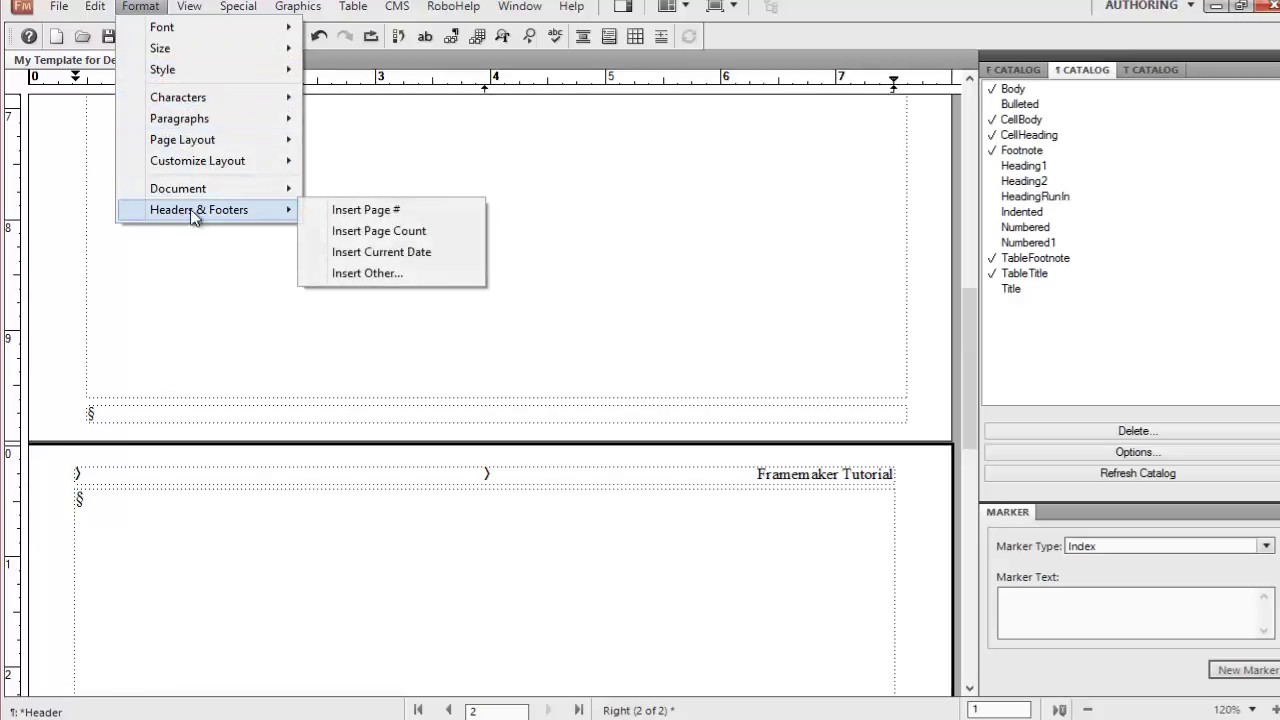
{"action": "left_click", "coordinate": [349, 211]}
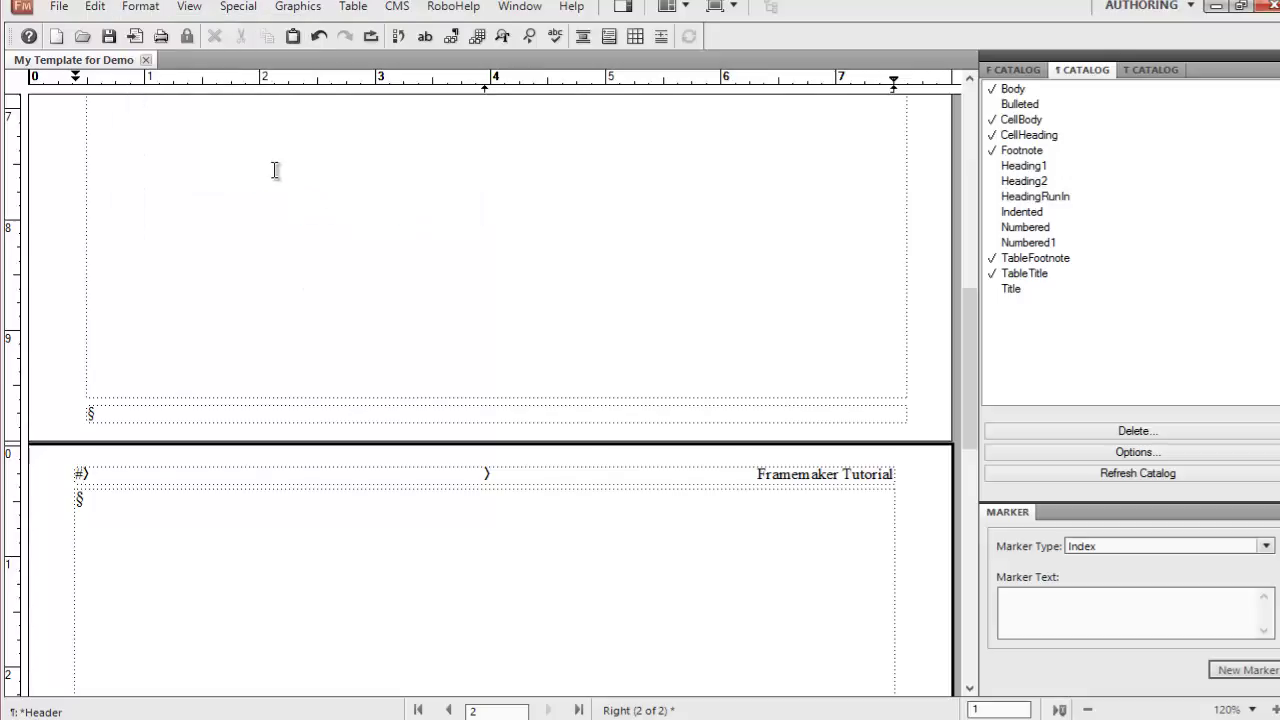
Type 'Page' before the page-number variable in the Left master header.
{"action": "scroll", "coordinate": [224, 293], "scroll_direction": "down", "scroll_amount": 4}
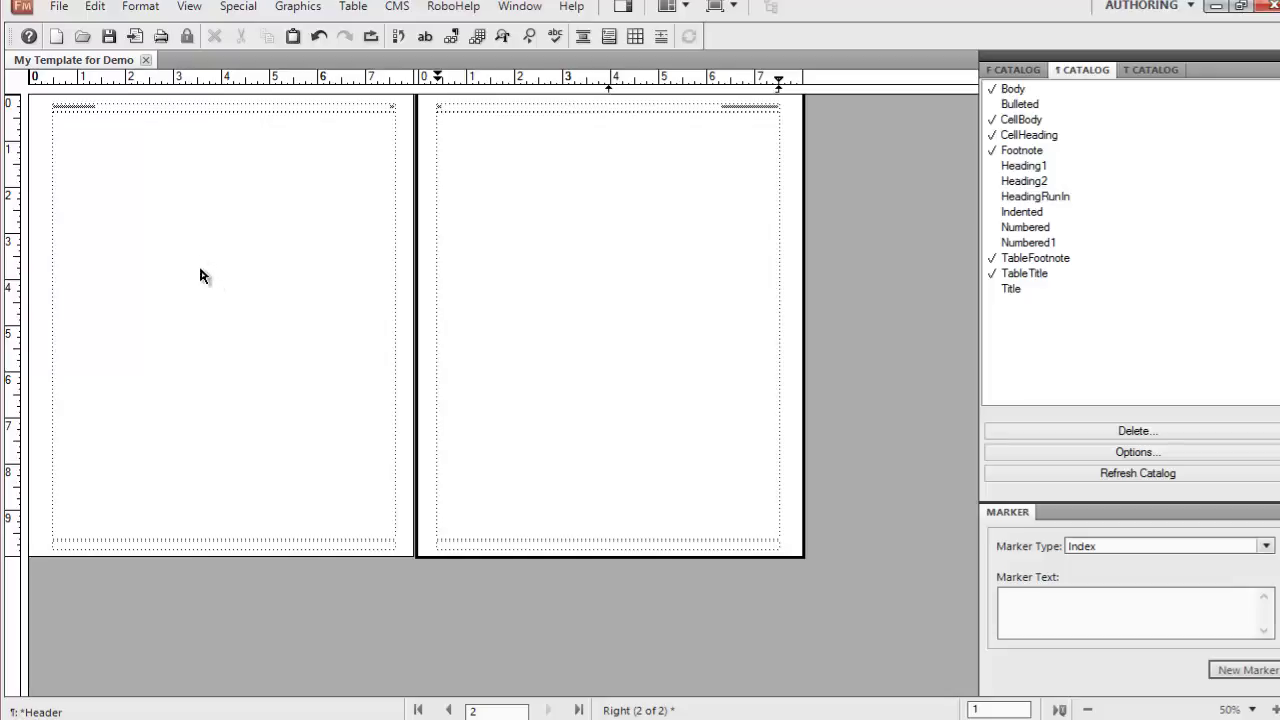
{"action": "scroll", "coordinate": [200, 270], "scroll_direction": "up", "scroll_amount": 2}
{"action": "scroll", "coordinate": [200, 269], "scroll_direction": "down", "scroll_amount": 6}
{"action": "scroll", "coordinate": [201, 268], "scroll_direction": "up", "scroll_amount": 6}
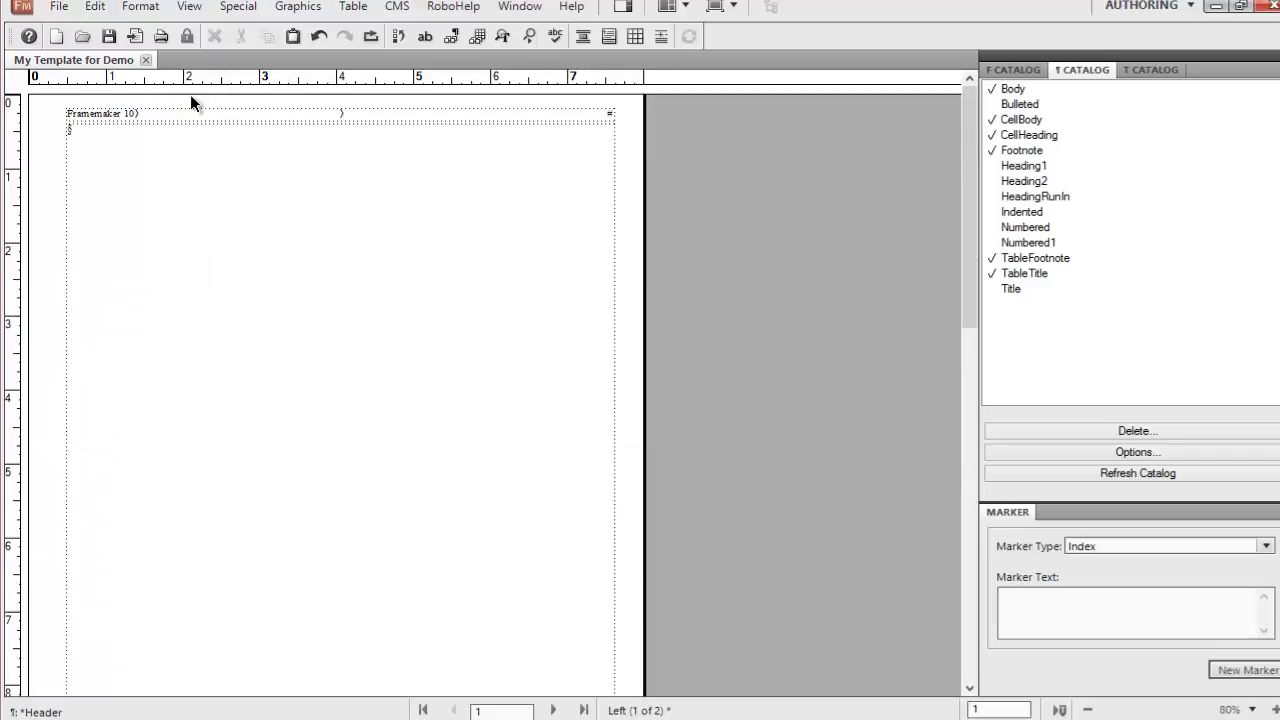
{"action": "type", "text": "Pag"}
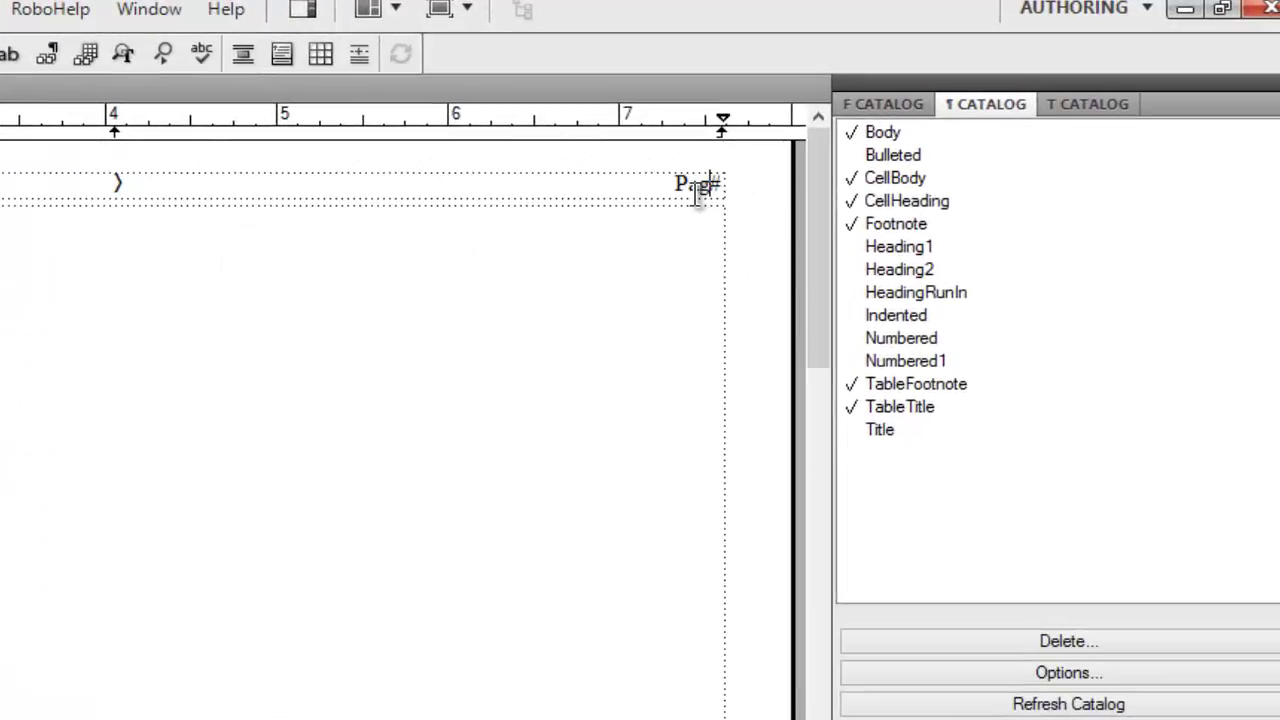
{"action": "type", "text": "e"}
Type 'Page' before the page-number variable in the Right master header.
{"action": "scroll", "coordinate": [340, 381], "scroll_direction": "down", "scroll_amount": 3}
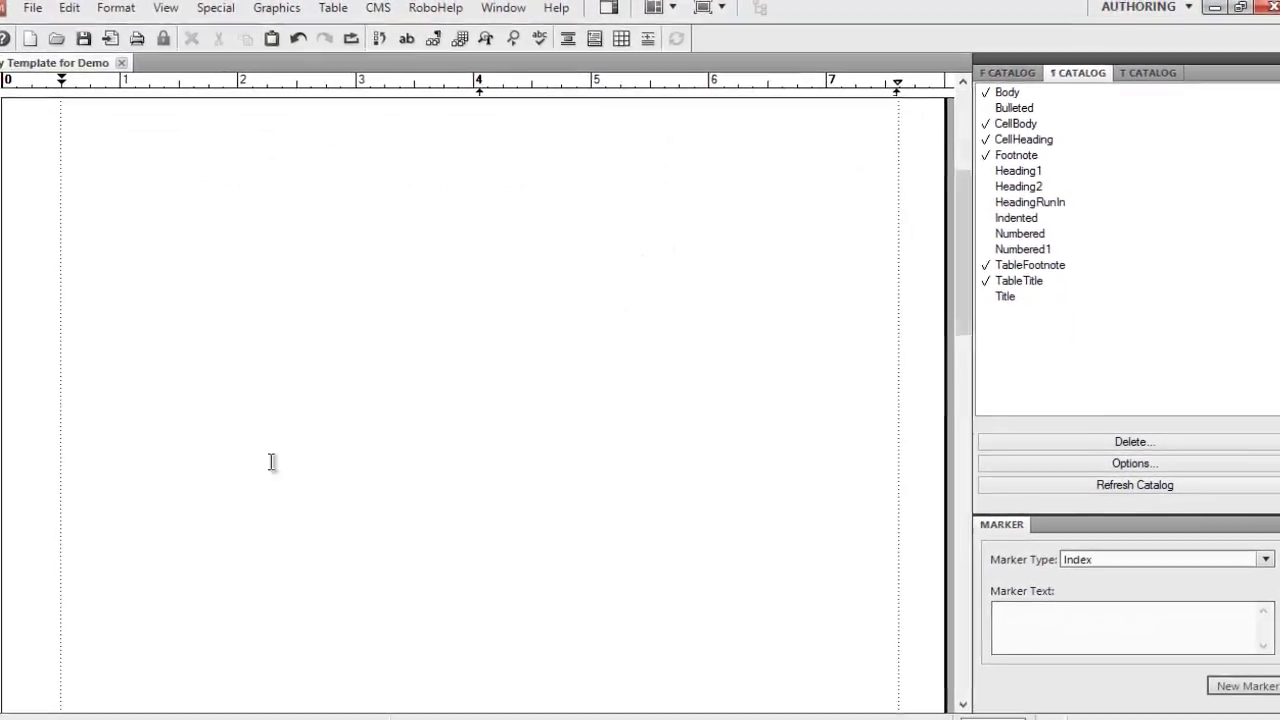
{"action": "scroll", "coordinate": [289, 459], "scroll_direction": "down", "scroll_amount": 5}
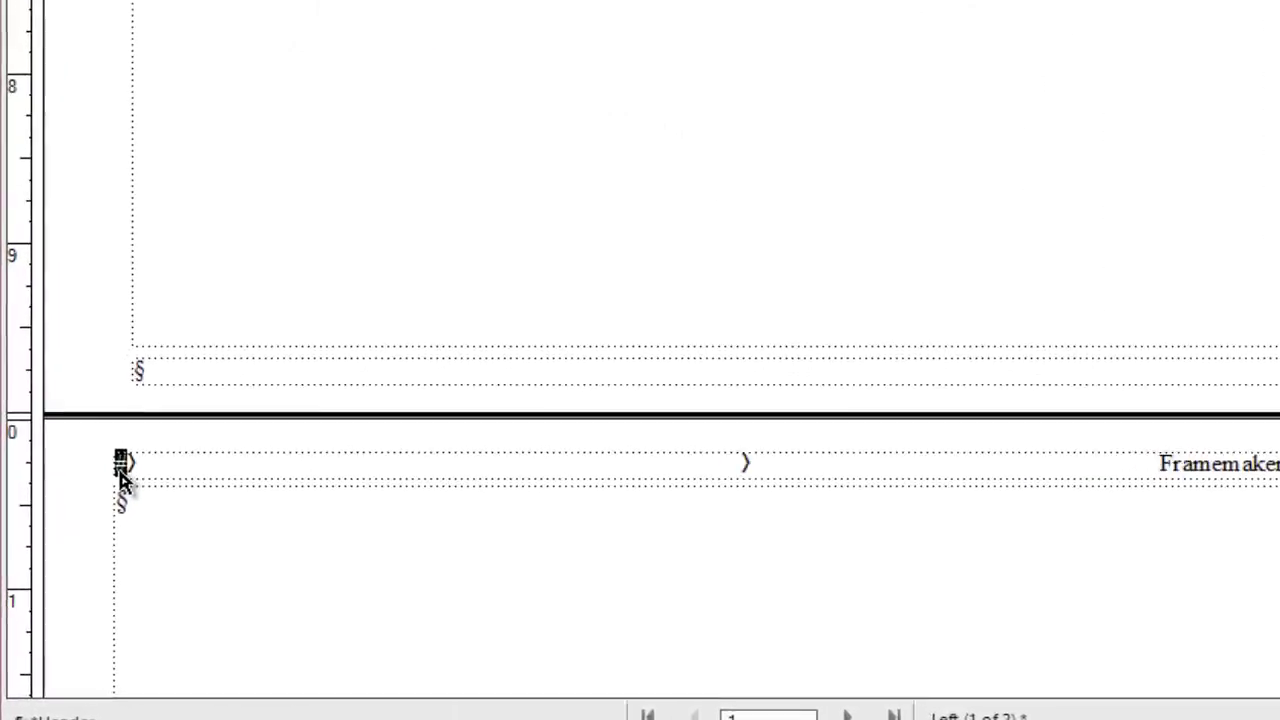
{"action": "left_click", "coordinate": [119, 478]}
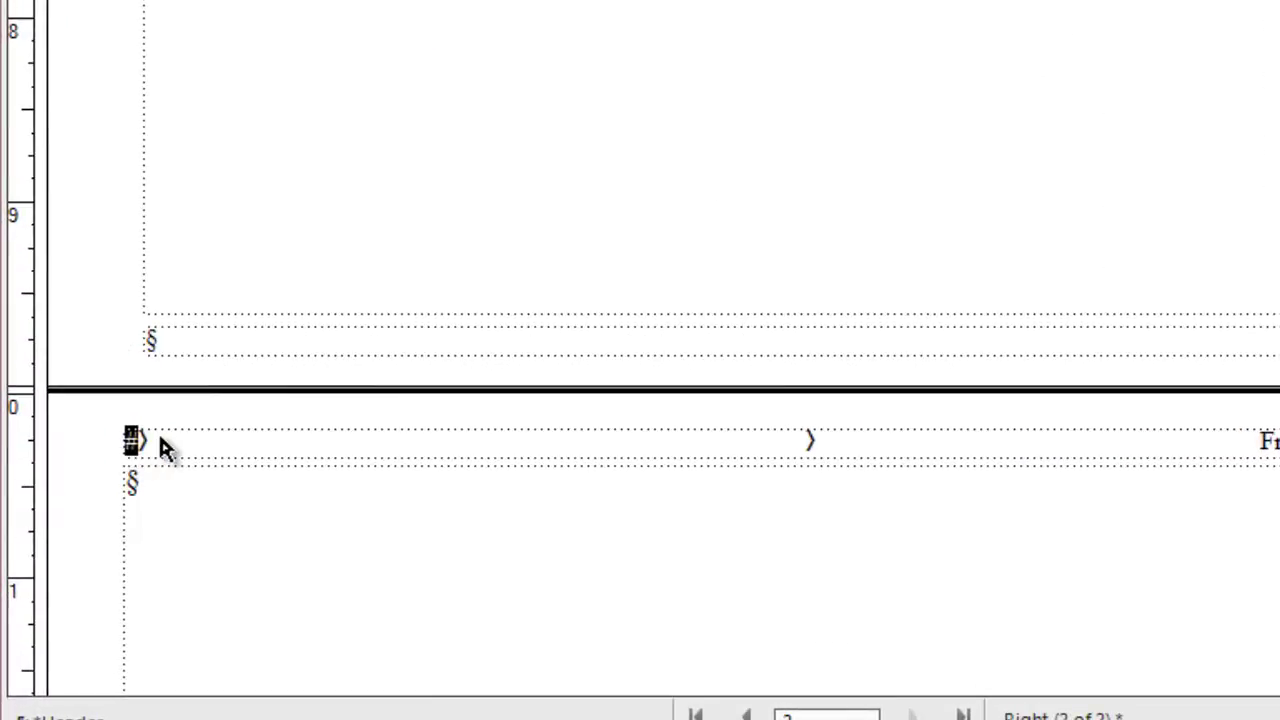
{"action": "left_click", "coordinate": [177, 484]}
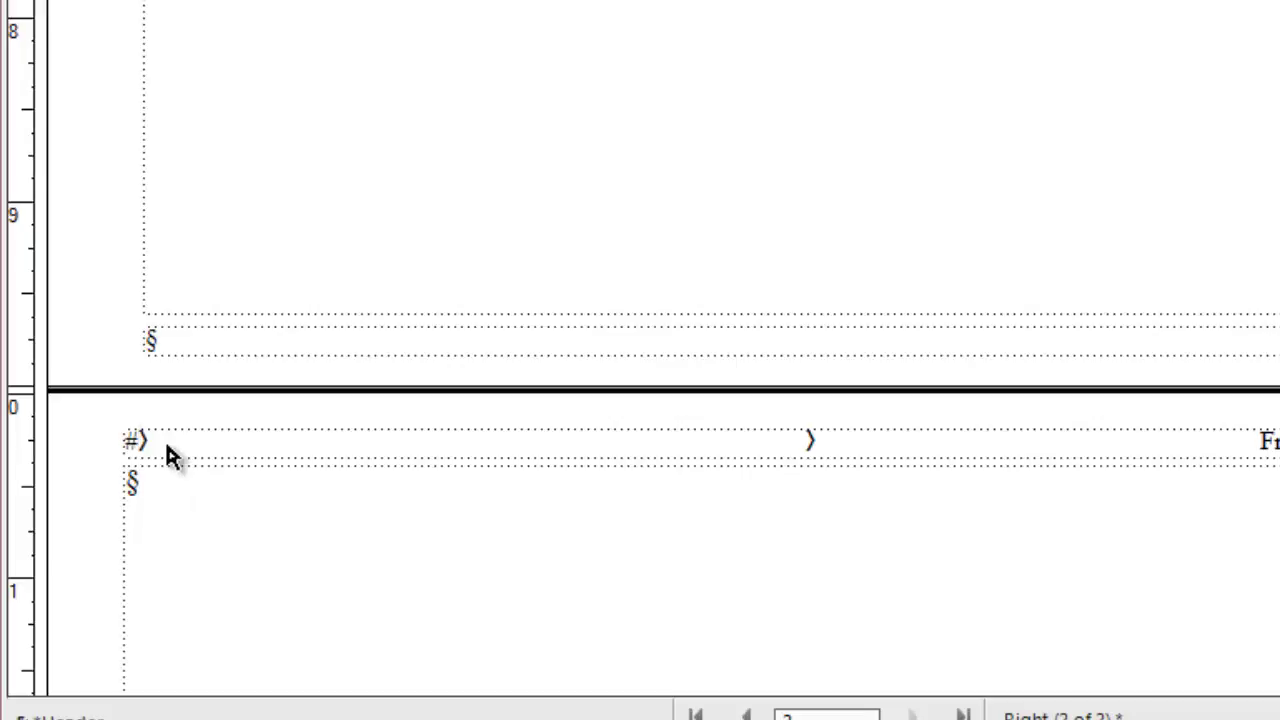
{"action": "type", "text": "Page"}
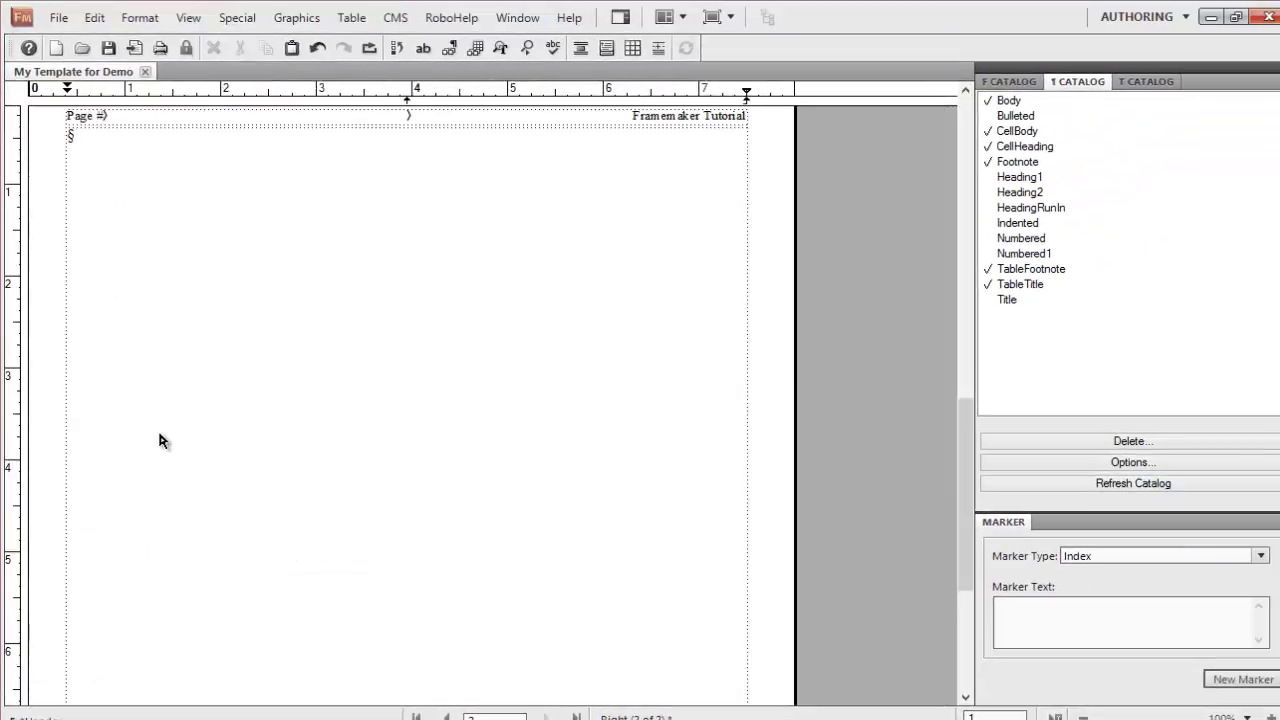
{"action": "key", "text": "ctrl+minus"}
{"action": "scroll", "coordinate": [162, 435], "scroll_direction": "up", "scroll_amount": 5}
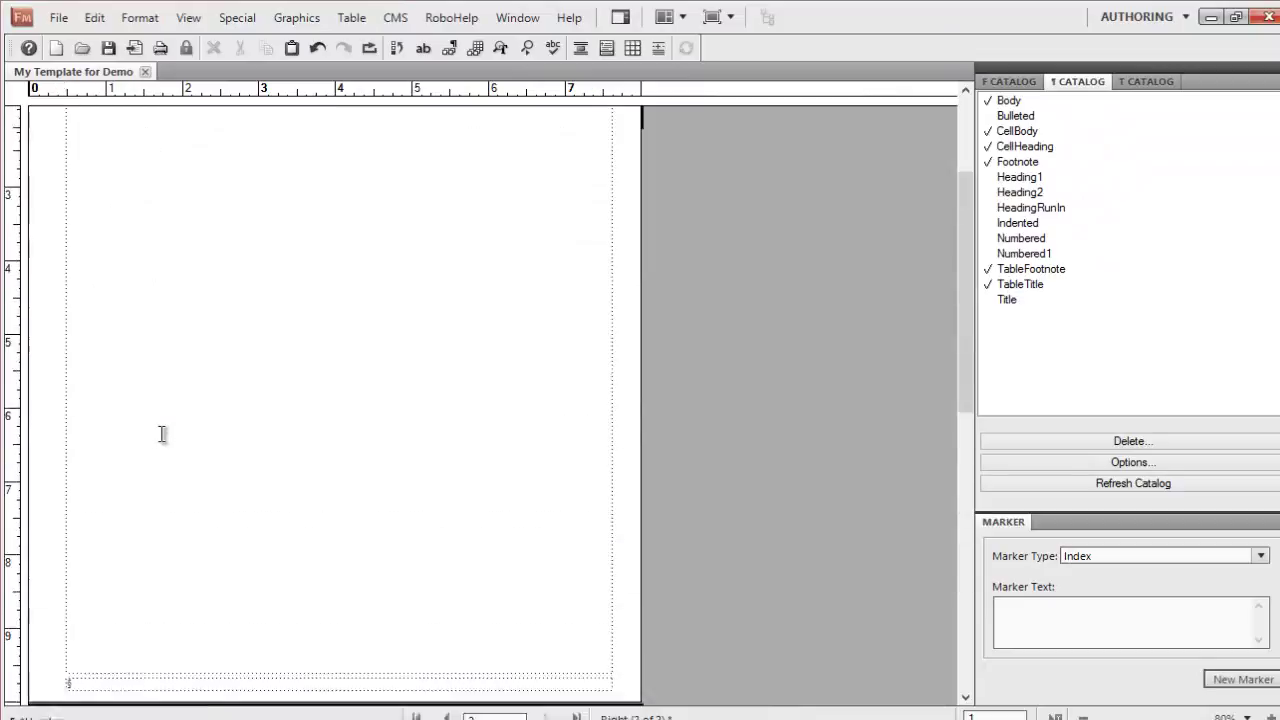
{"action": "scroll", "coordinate": [162, 434], "scroll_direction": "up", "scroll_amount": 4}
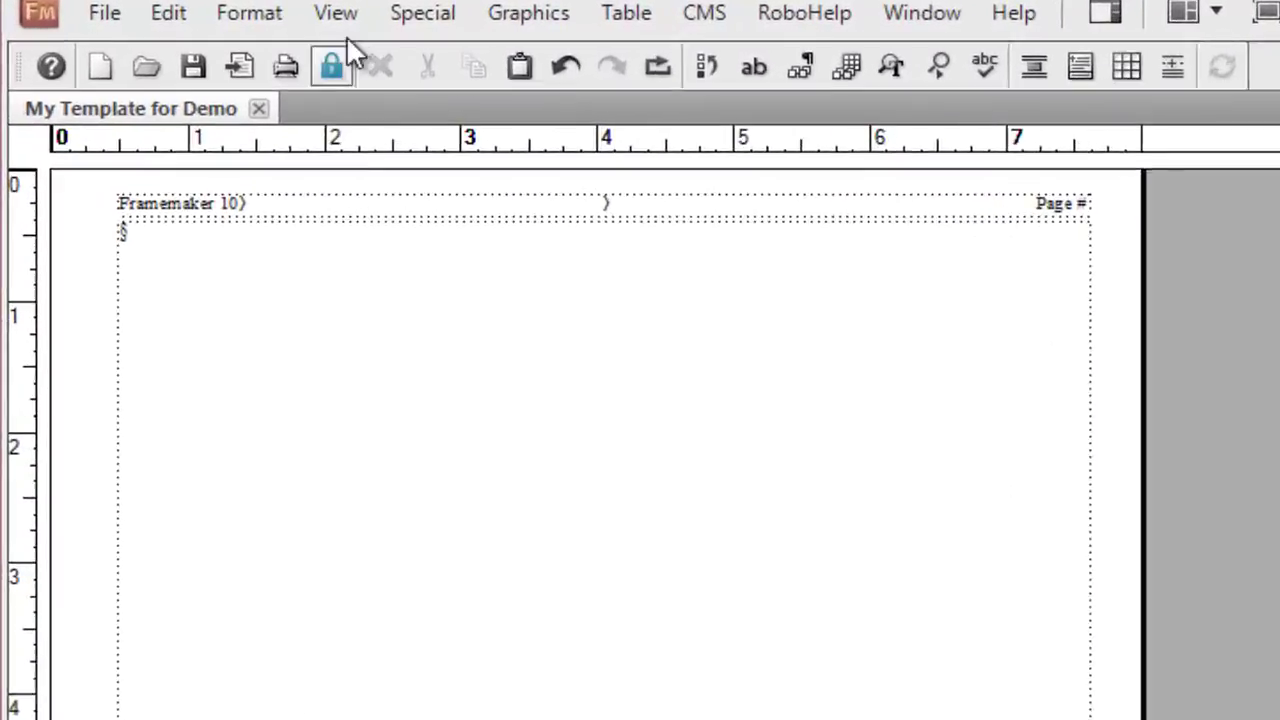
Return to the body pages and scroll both pages to check the Page 1/Page 2 headers.
{"action": "left_click", "coordinate": [188, 17]}
{"action": "left_click", "coordinate": [429, 425]}
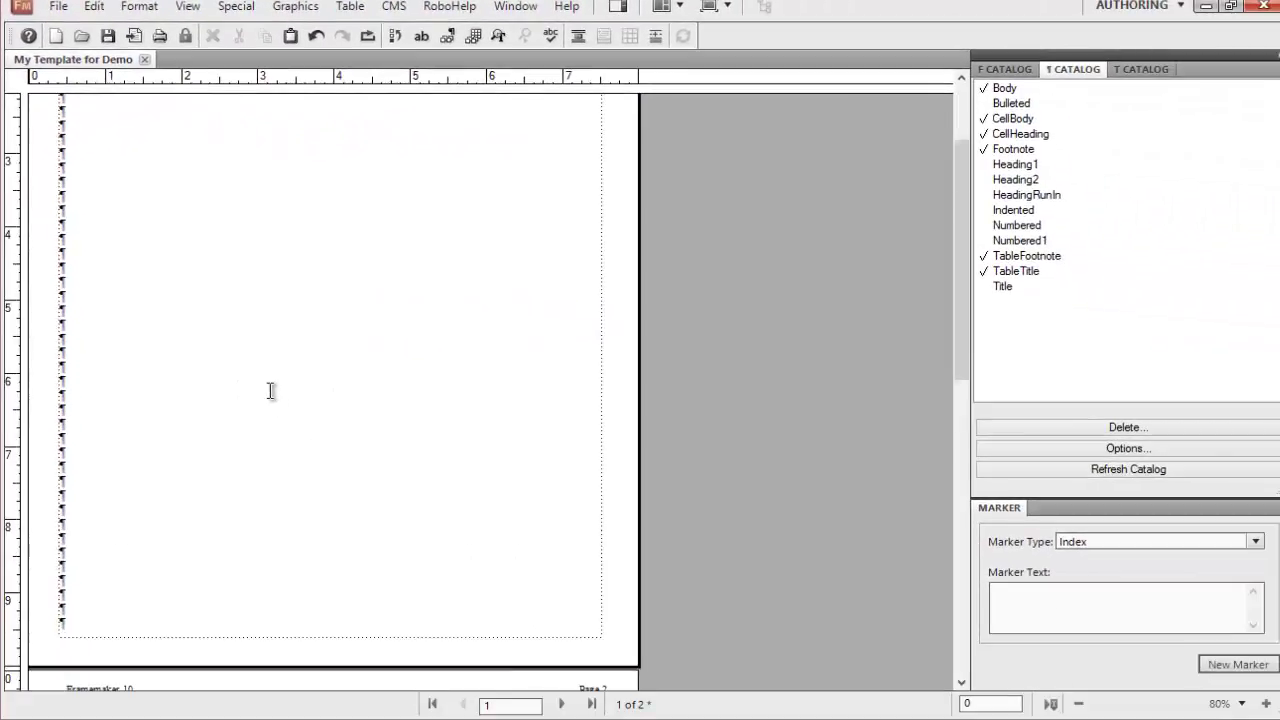
{"action": "scroll", "coordinate": [336, 486], "scroll_direction": "down", "scroll_amount": 4}
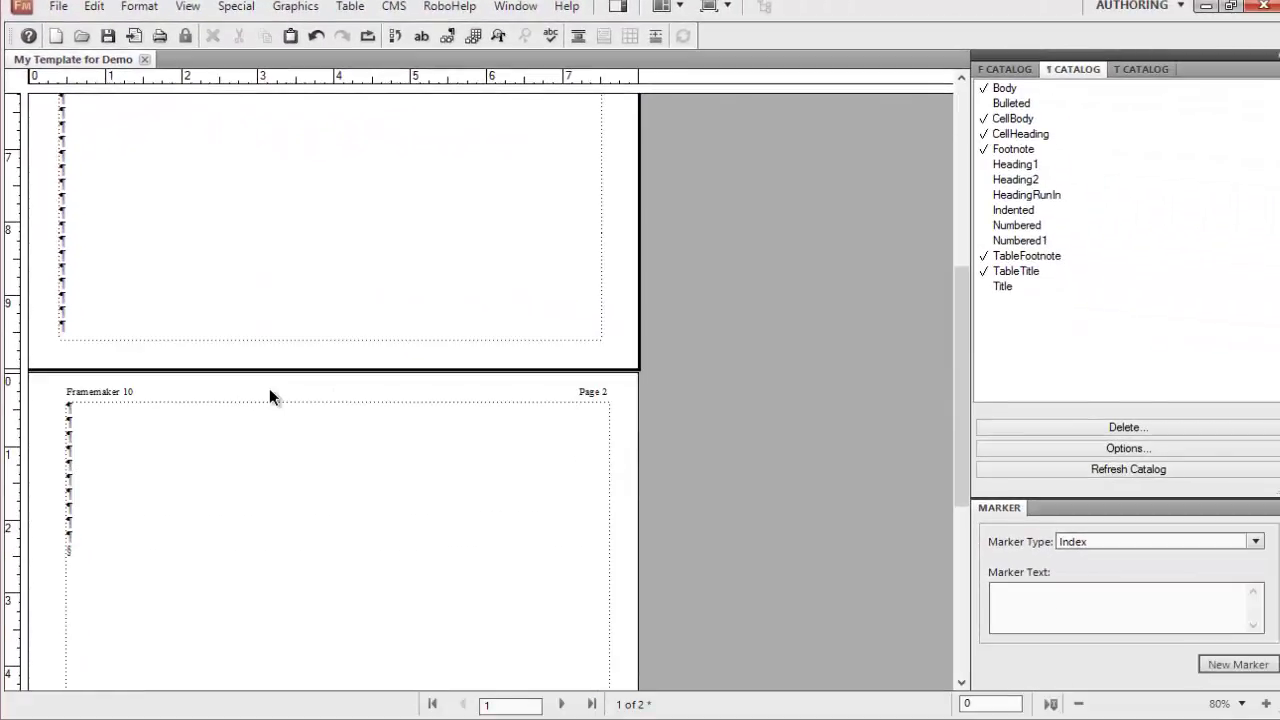
{"action": "scroll", "coordinate": [334, 484], "scroll_direction": "down", "scroll_amount": 2}
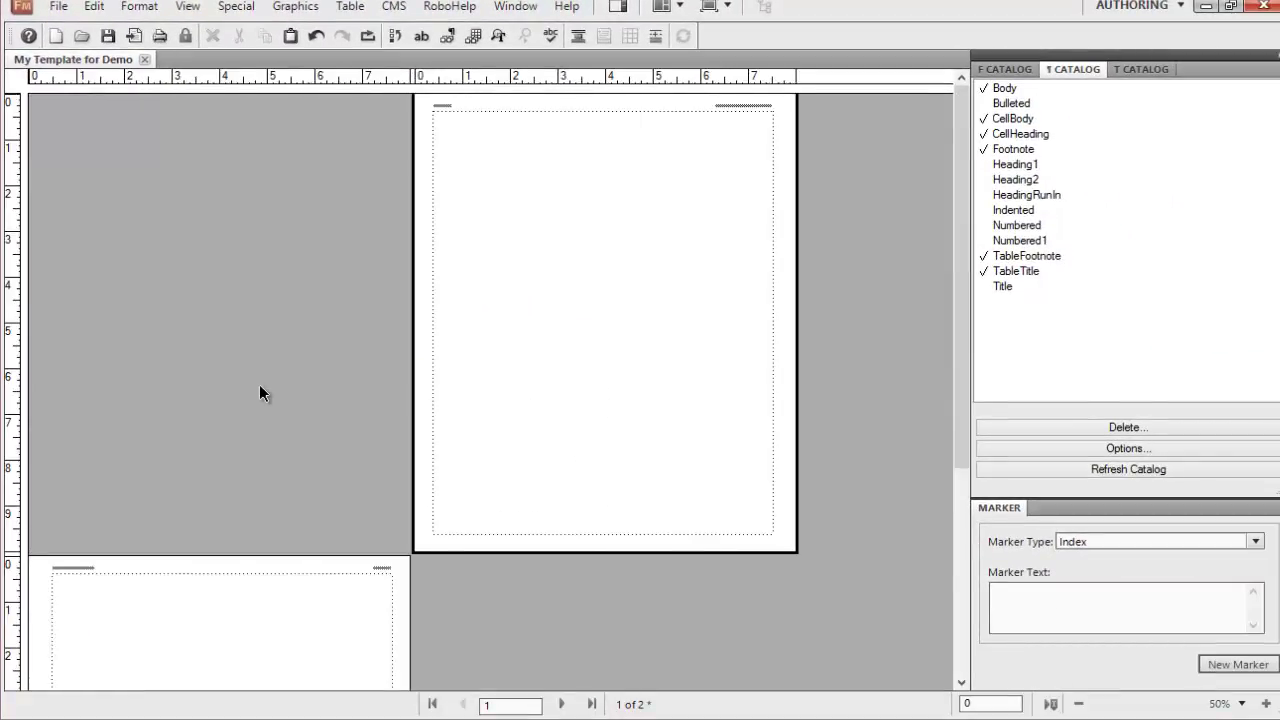
{"action": "scroll", "coordinate": [260, 386], "scroll_direction": "down", "scroll_amount": 6}
{"action": "scroll", "coordinate": [259, 386], "scroll_direction": "up", "scroll_amount": 6}
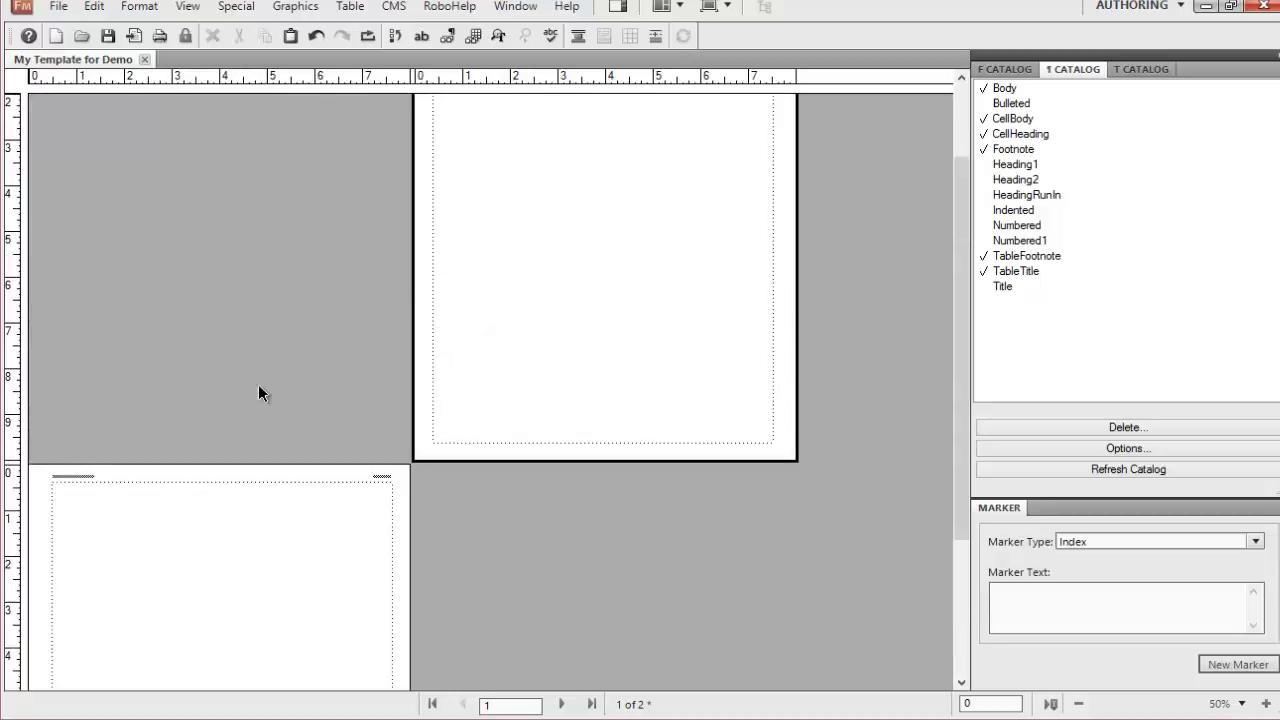
{"action": "scroll", "coordinate": [259, 386], "scroll_direction": "down", "scroll_amount": 1}
{"action": "scroll", "coordinate": [259, 386], "scroll_direction": "up", "scroll_amount": 1}
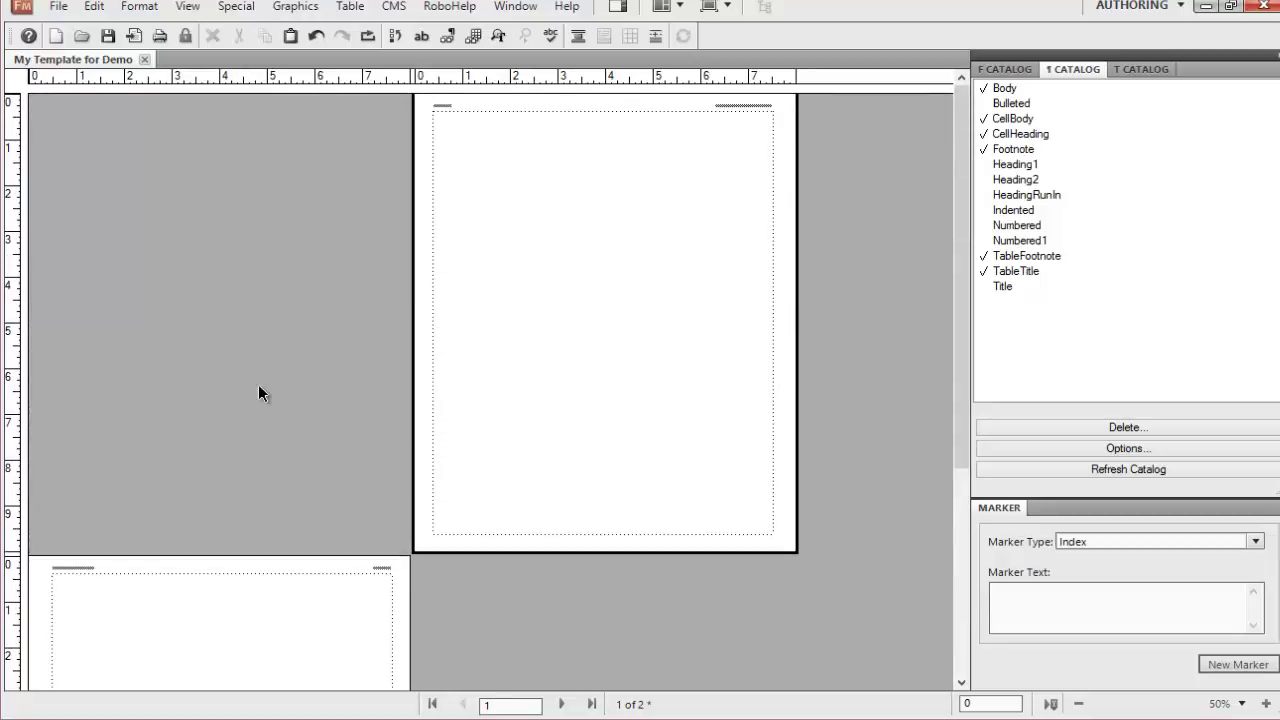
{"action": "scroll", "coordinate": [258, 384], "scroll_direction": "up", "scroll_amount": 1}
Close the demo template and create a new blank portrait document, Untitled3.fm.
{"action": "left_click", "coordinate": [57, 6]}
{"action": "left_click", "coordinate": [88, 70]}
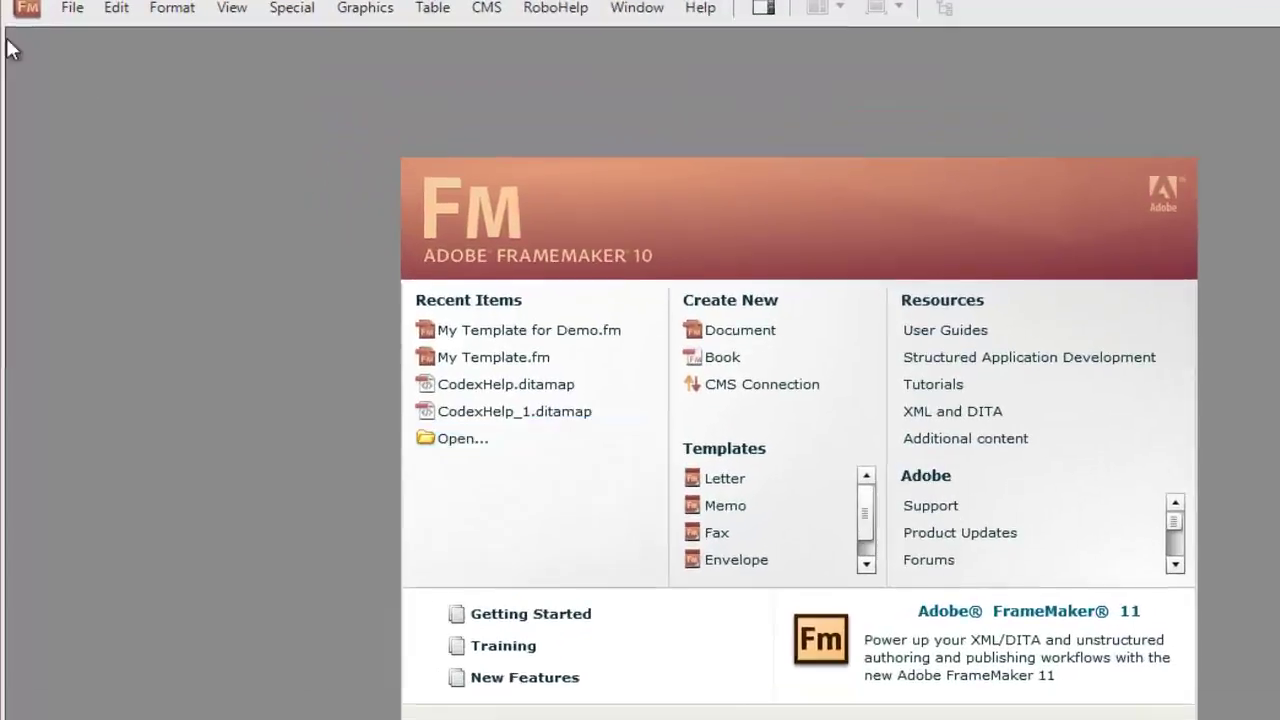
{"action": "left_click", "coordinate": [58, 6]}
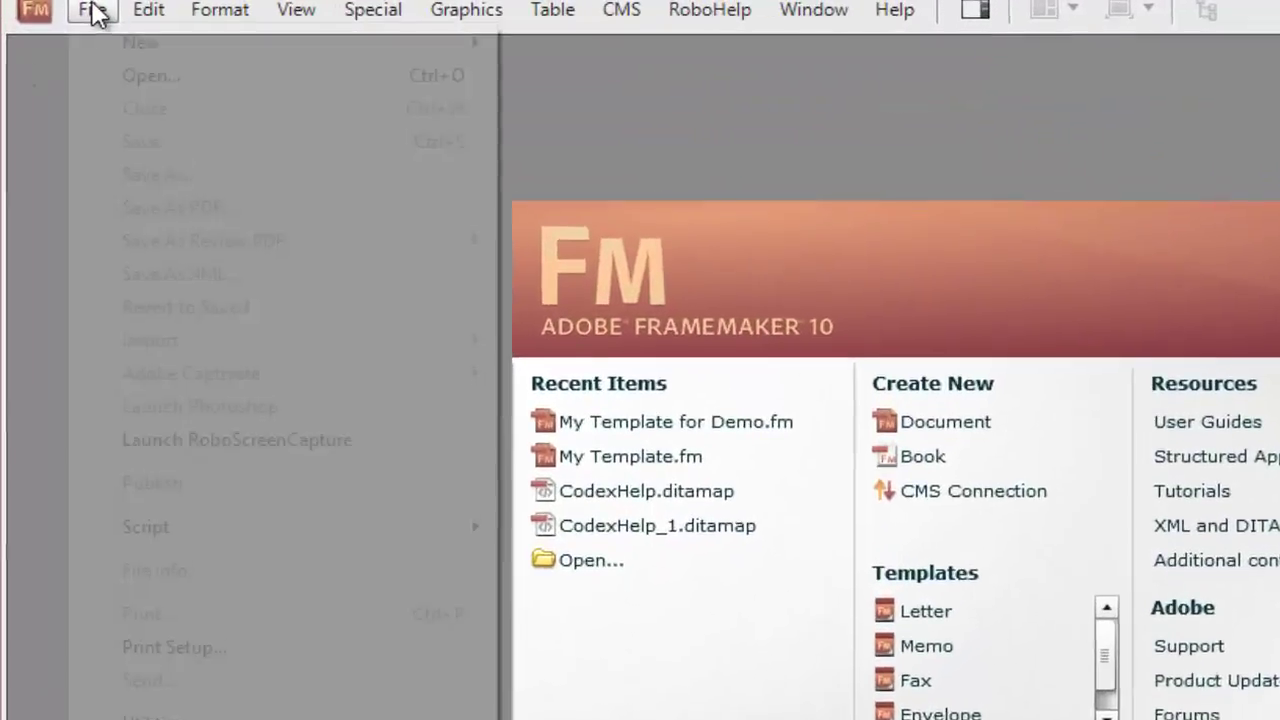
{"action": "mouse_move", "coordinate": [273, 31]}
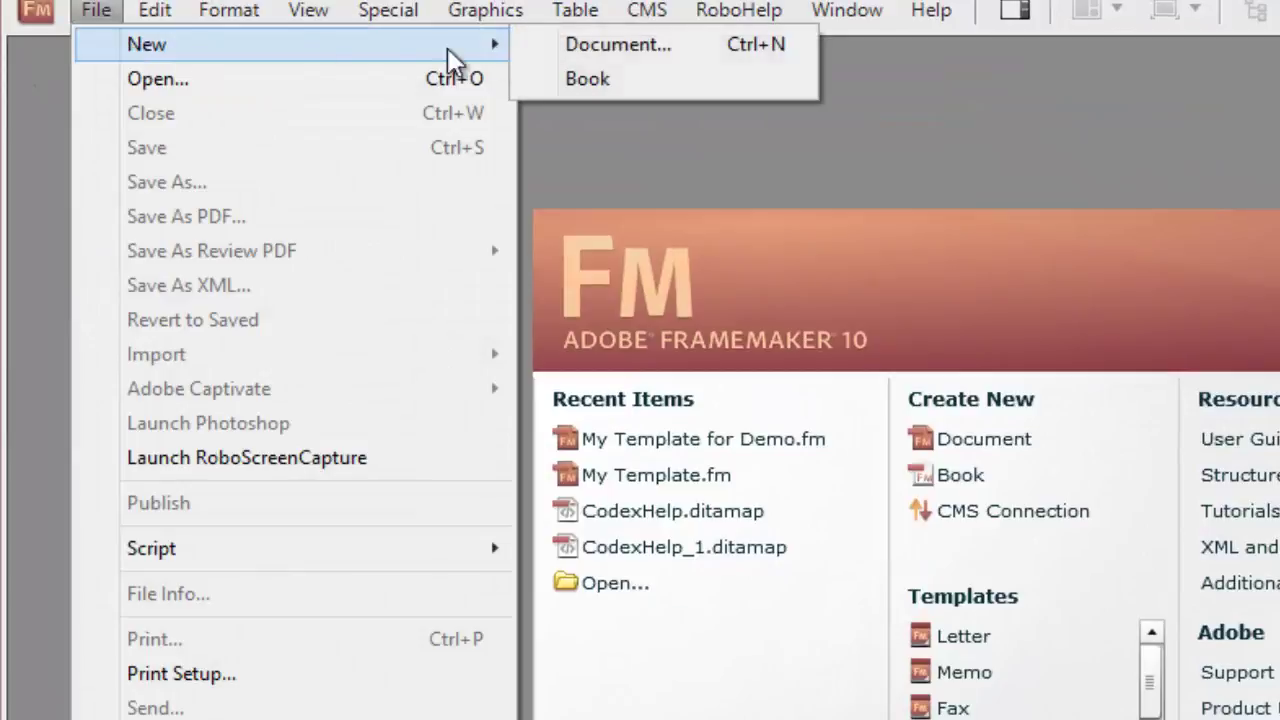
{"action": "left_click", "coordinate": [601, 46]}
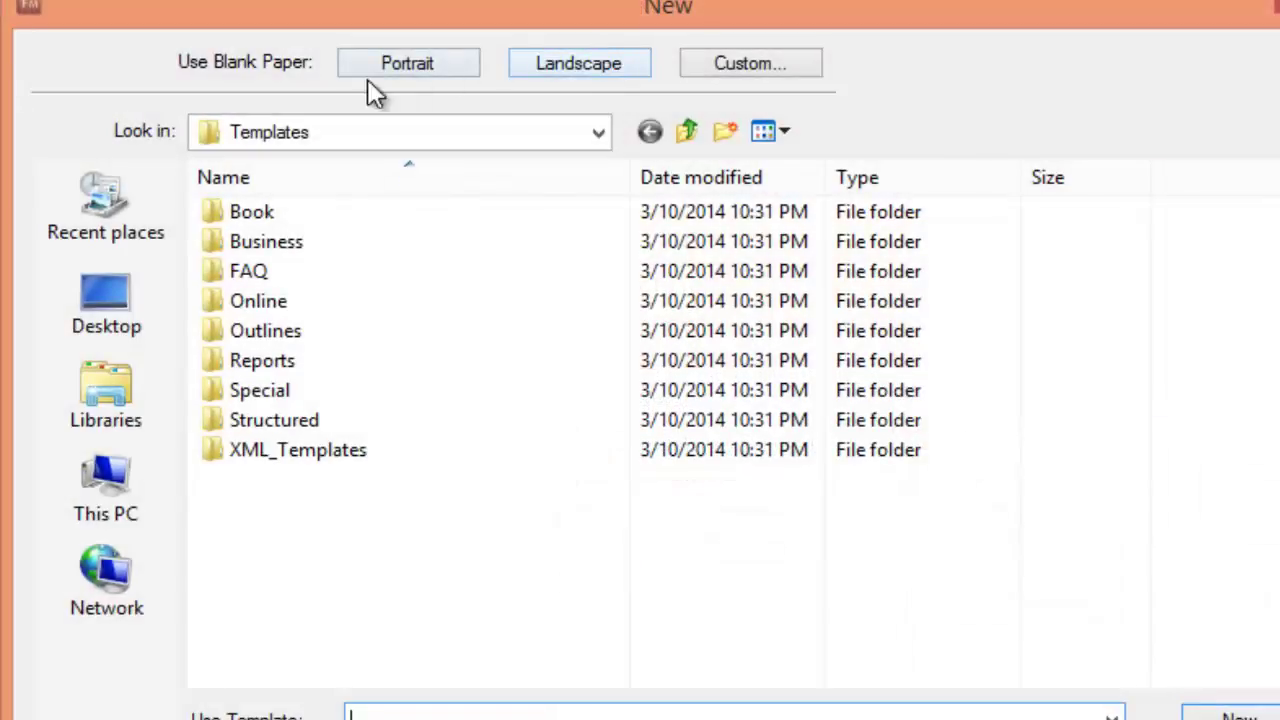
{"action": "left_click", "coordinate": [400, 66]}
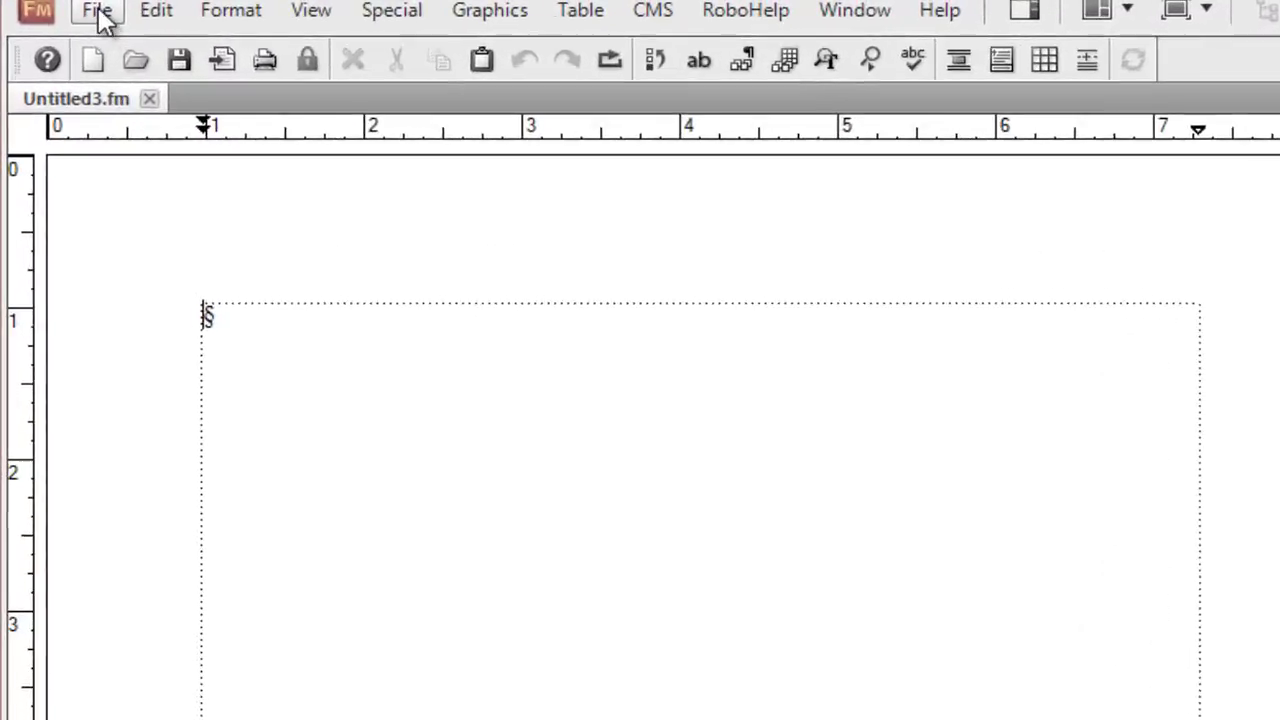
Open My Template for Demo from the FM Template folder.
{"action": "left_click", "coordinate": [58, 6]}
{"action": "left_click", "coordinate": [126, 79]}
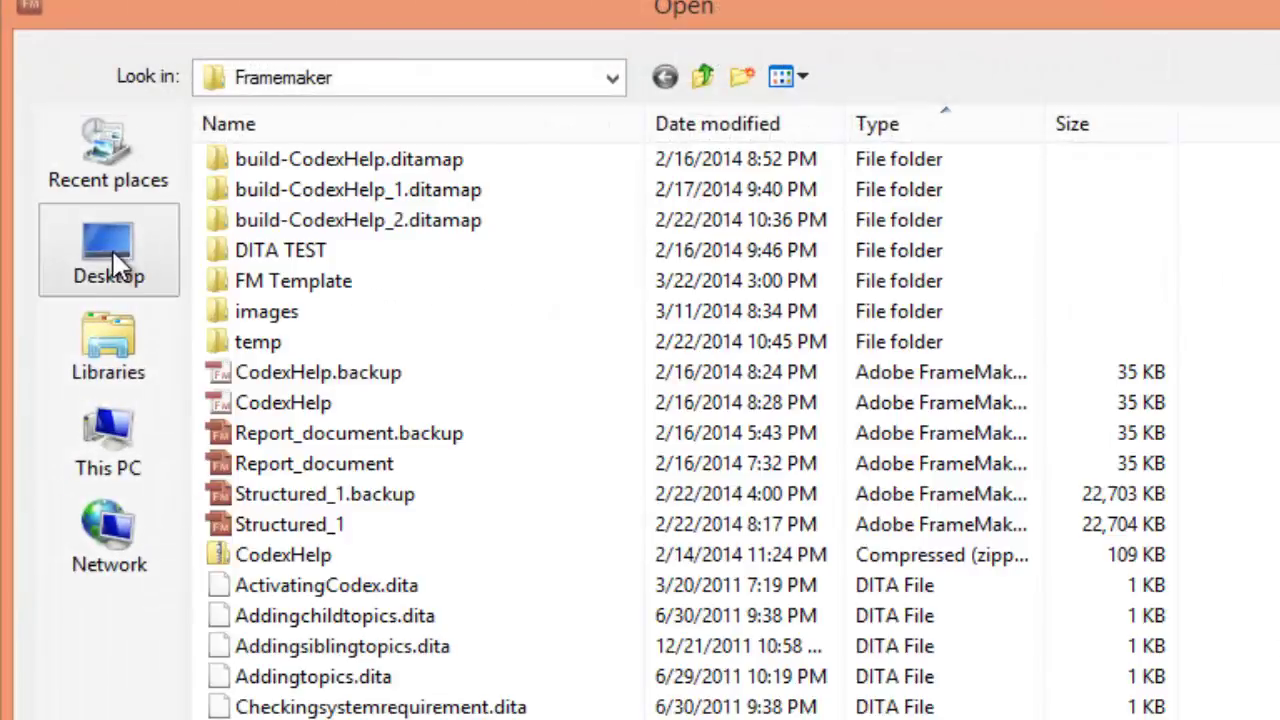
{"action": "double_click", "coordinate": [310, 284]}
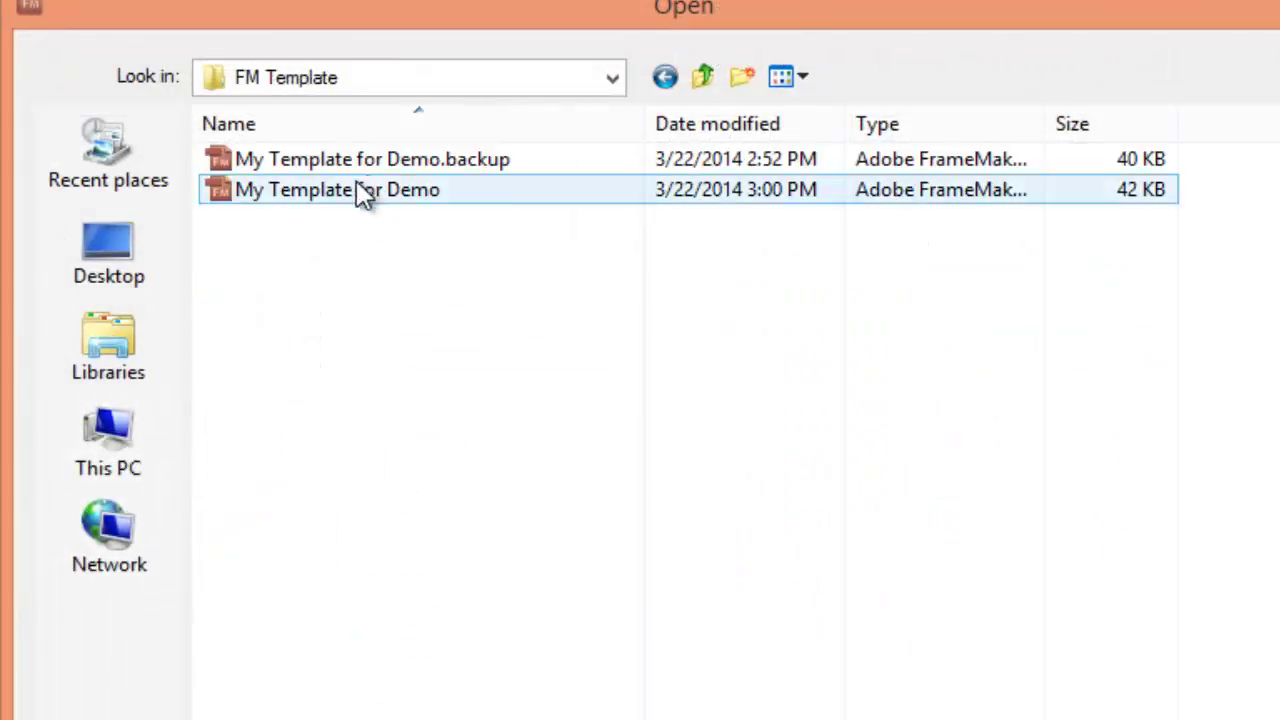
{"action": "left_click", "coordinate": [413, 199]}
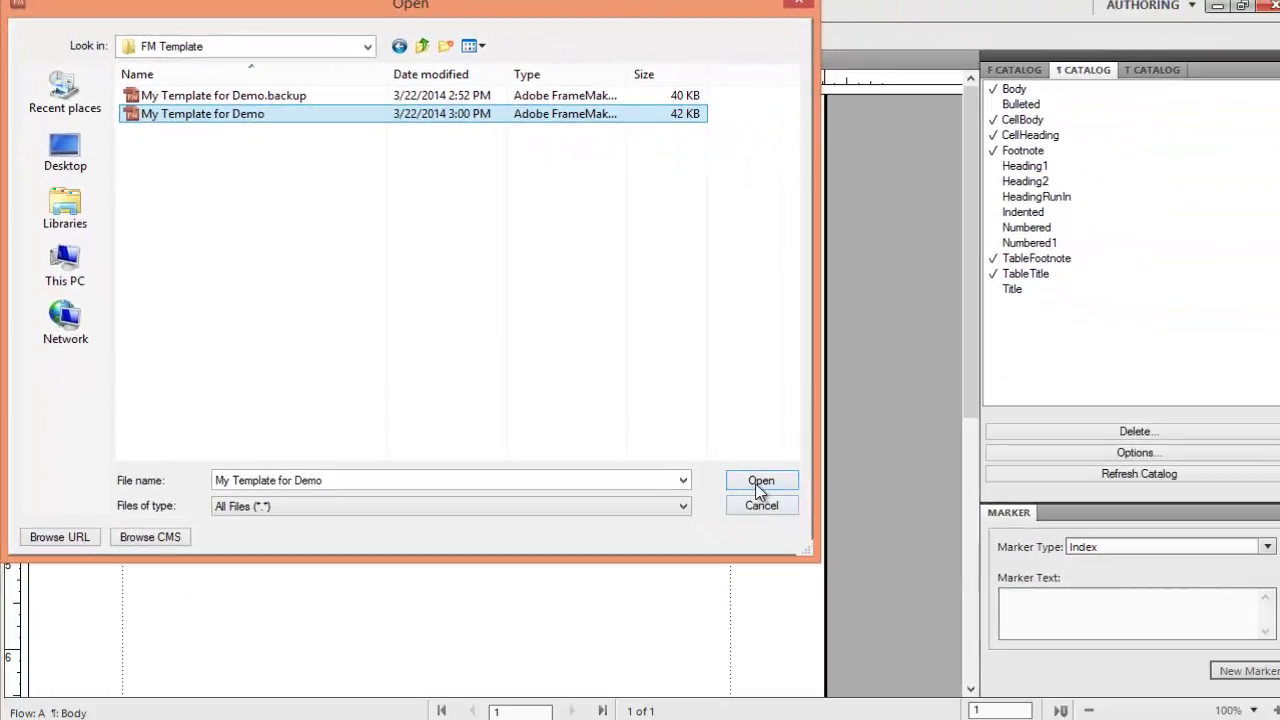
{"action": "left_click", "coordinate": [756, 483]}
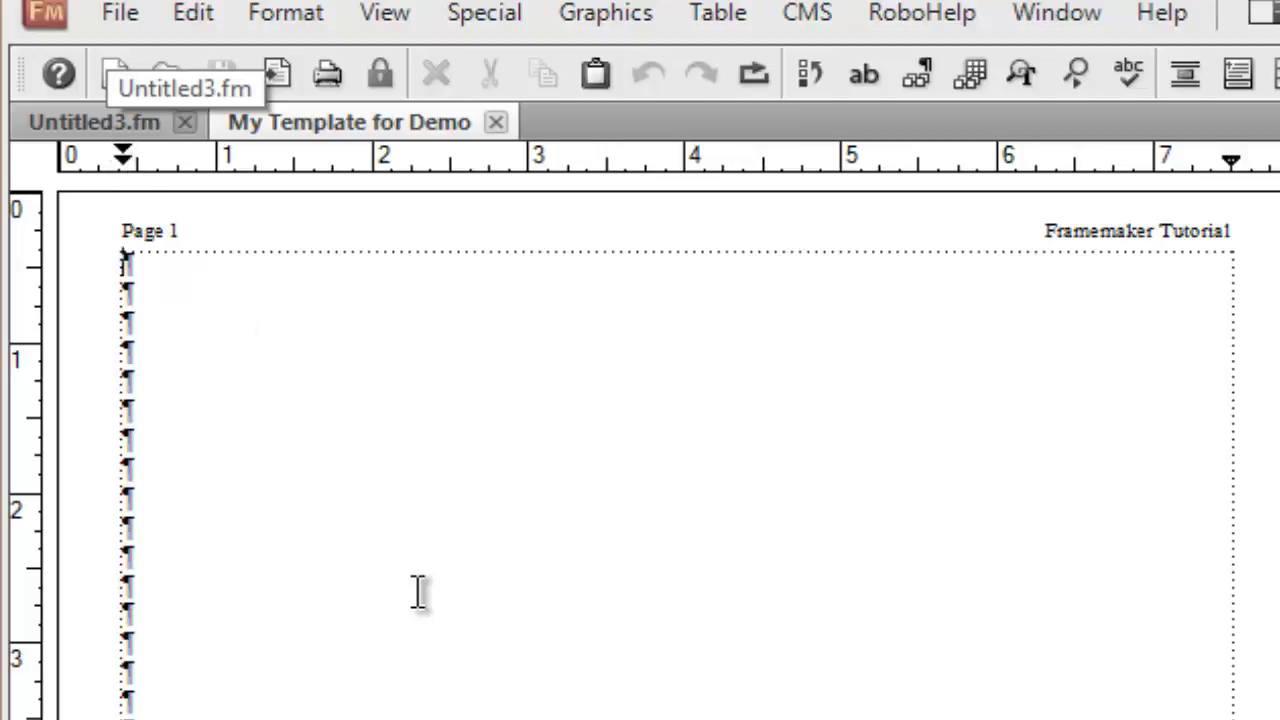
Bring the blank Untitled3.fm document to the front, leaving the template open.
{"action": "scroll", "coordinate": [480, 680], "scroll_direction": "up", "scroll_amount": 1}
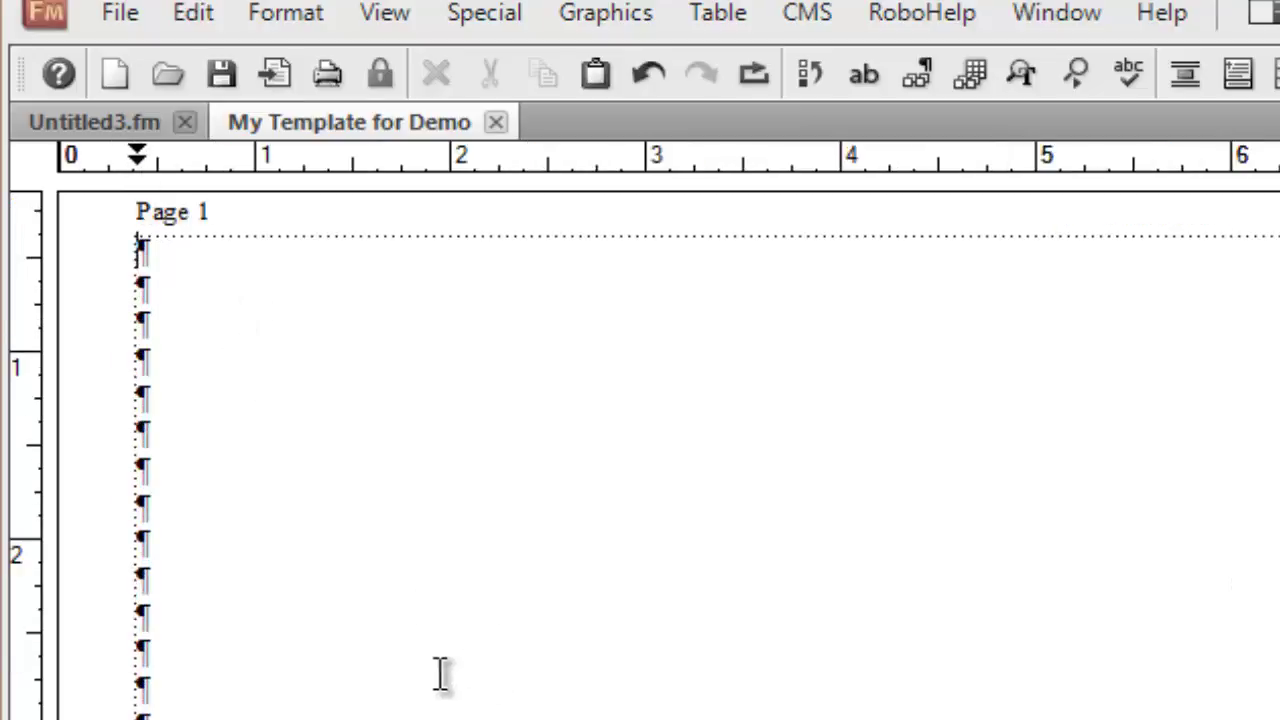
{"action": "left_click", "coordinate": [137, 123]}
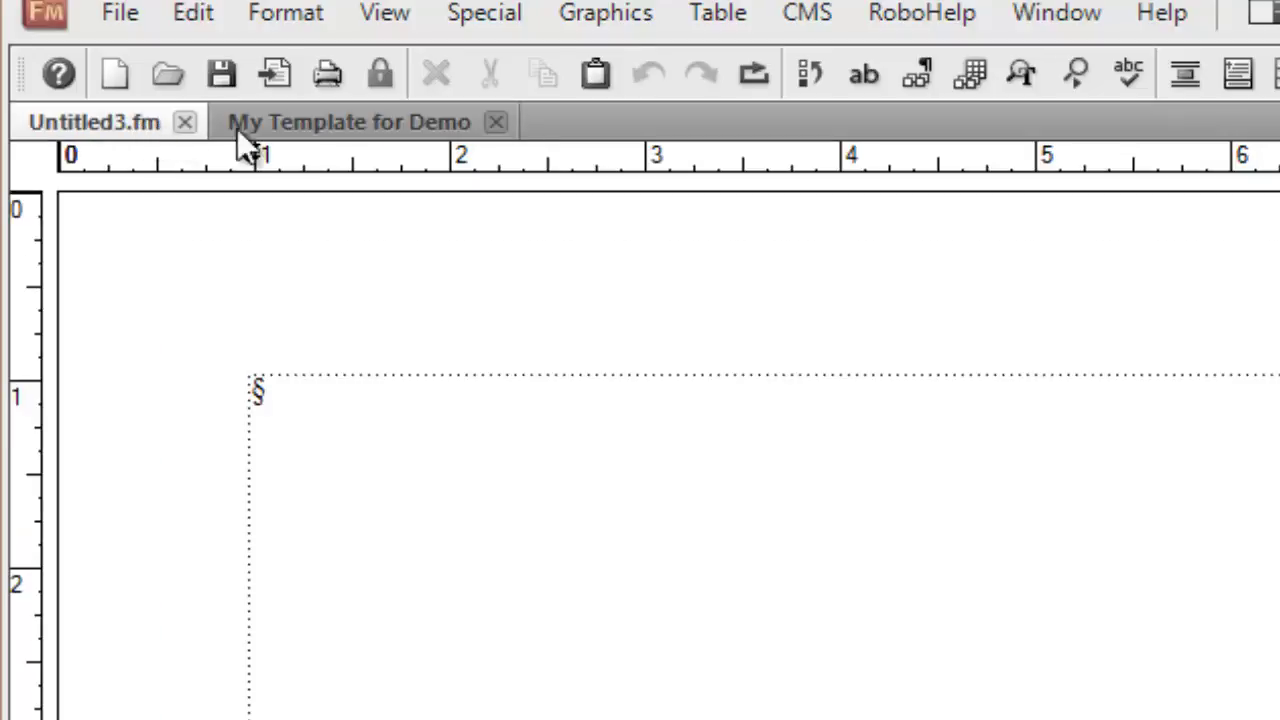
{"action": "left_click", "coordinate": [316, 138]}
{"action": "left_click", "coordinate": [88, 138]}
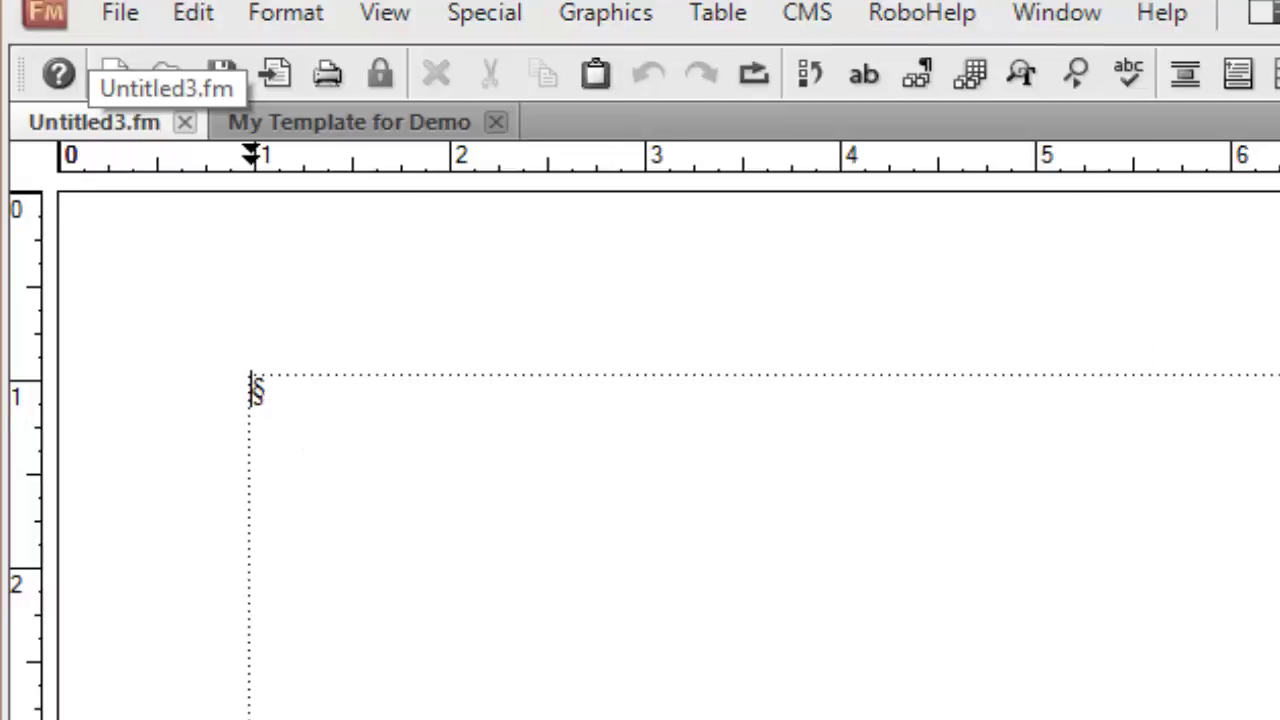
Paste the Lorem Ipsum paragraph into Untitled3.fm as plain text with Paste Special.
{"action": "right_click", "coordinate": [266, 342]}
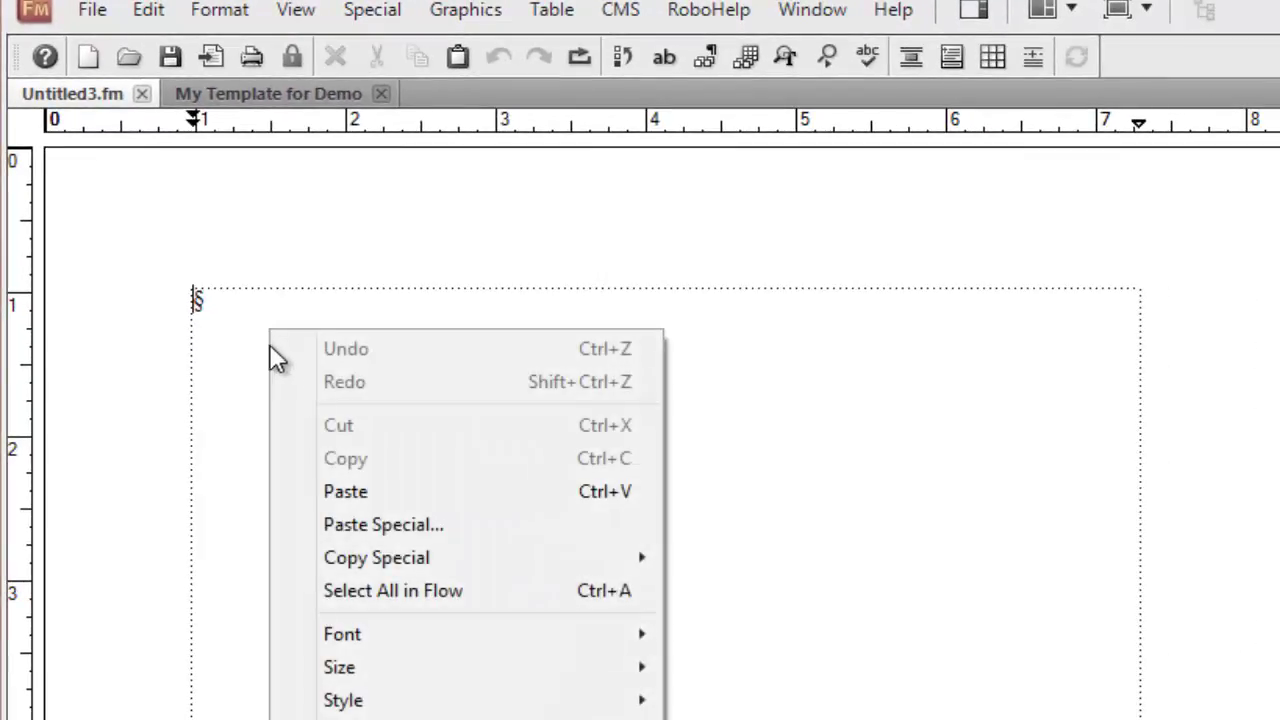
{"action": "left_click", "coordinate": [351, 529]}
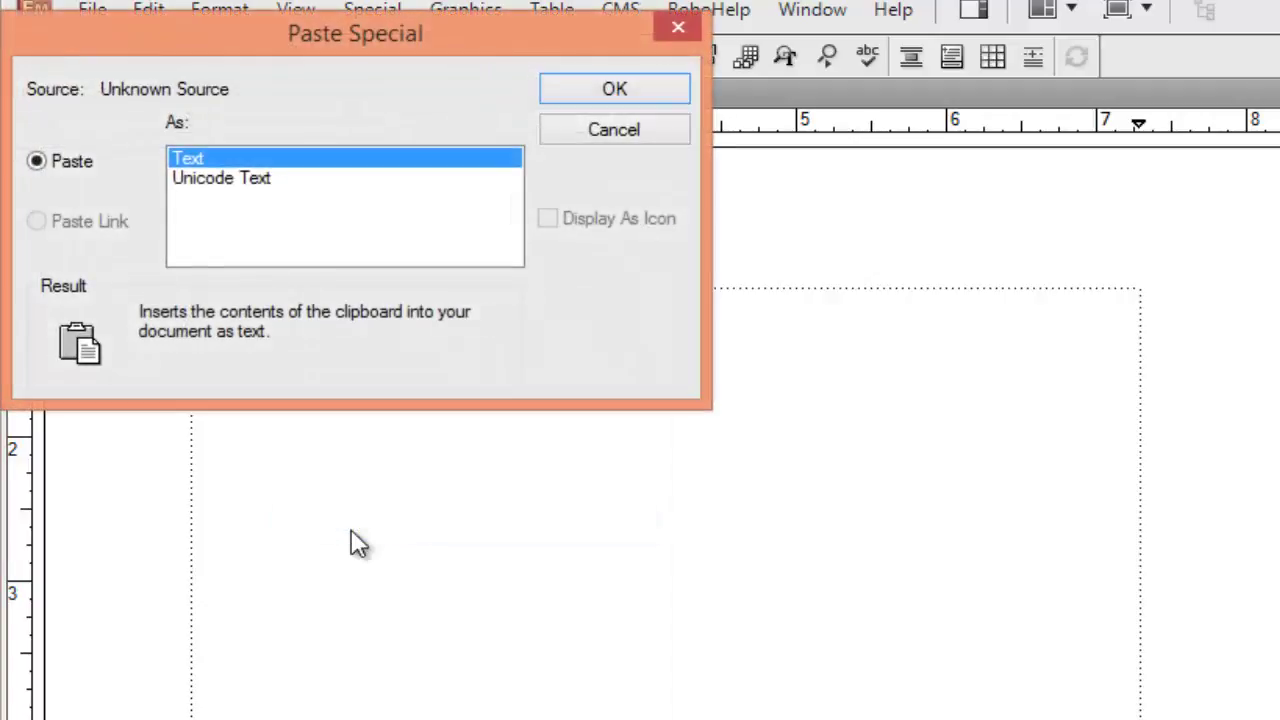
{"action": "left_click", "coordinate": [616, 90]}
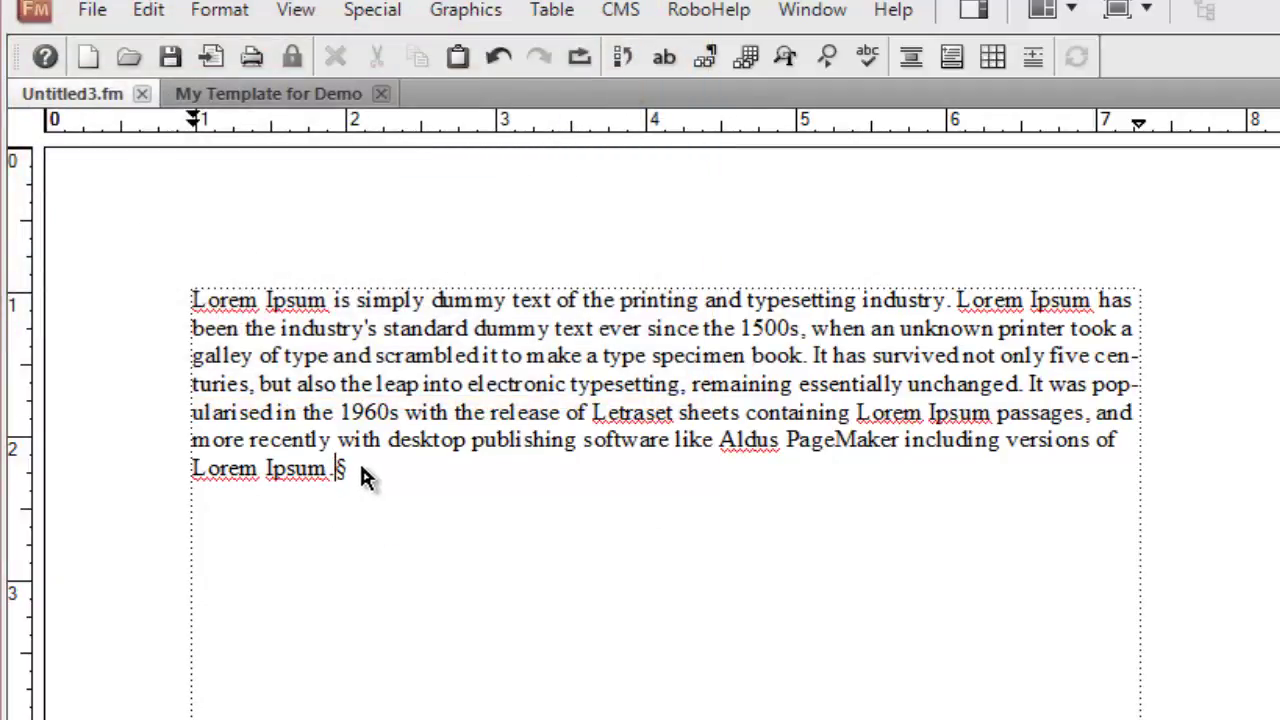
Set up Import Formats to take all format categories from My Template for Demo.fm.
{"action": "left_click", "coordinate": [82, 15]}
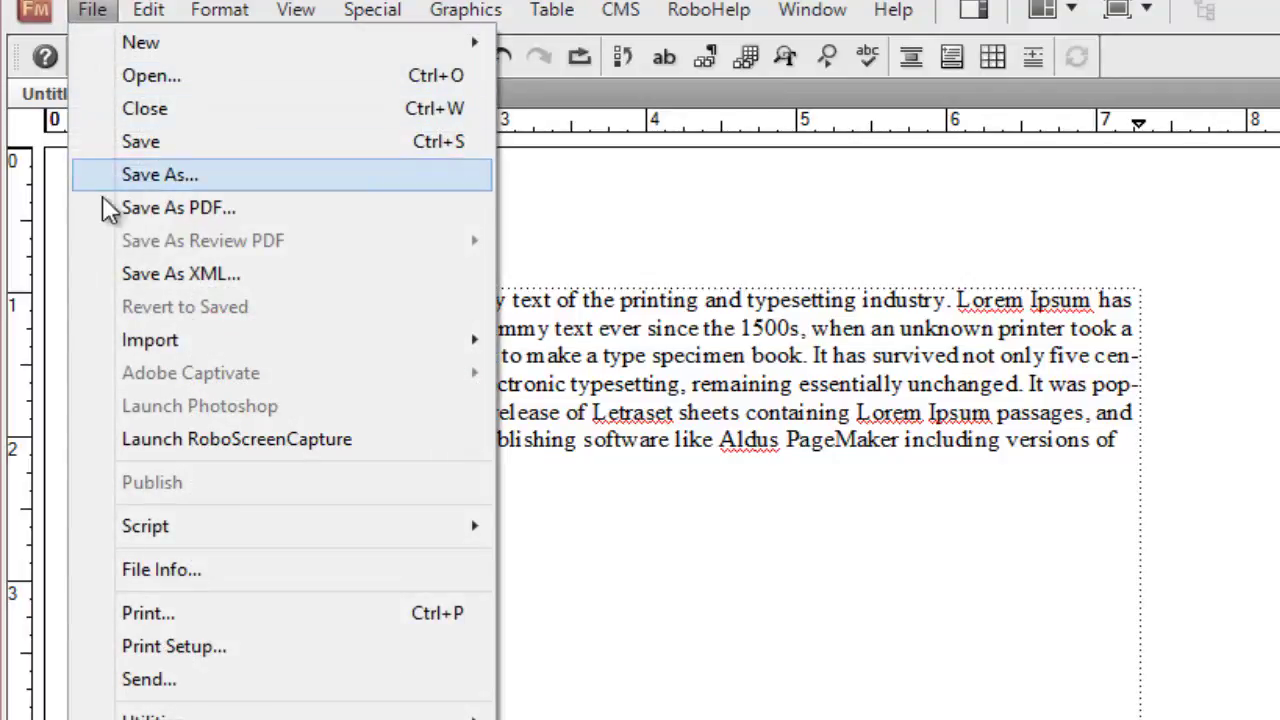
{"action": "mouse_move", "coordinate": [157, 345]}
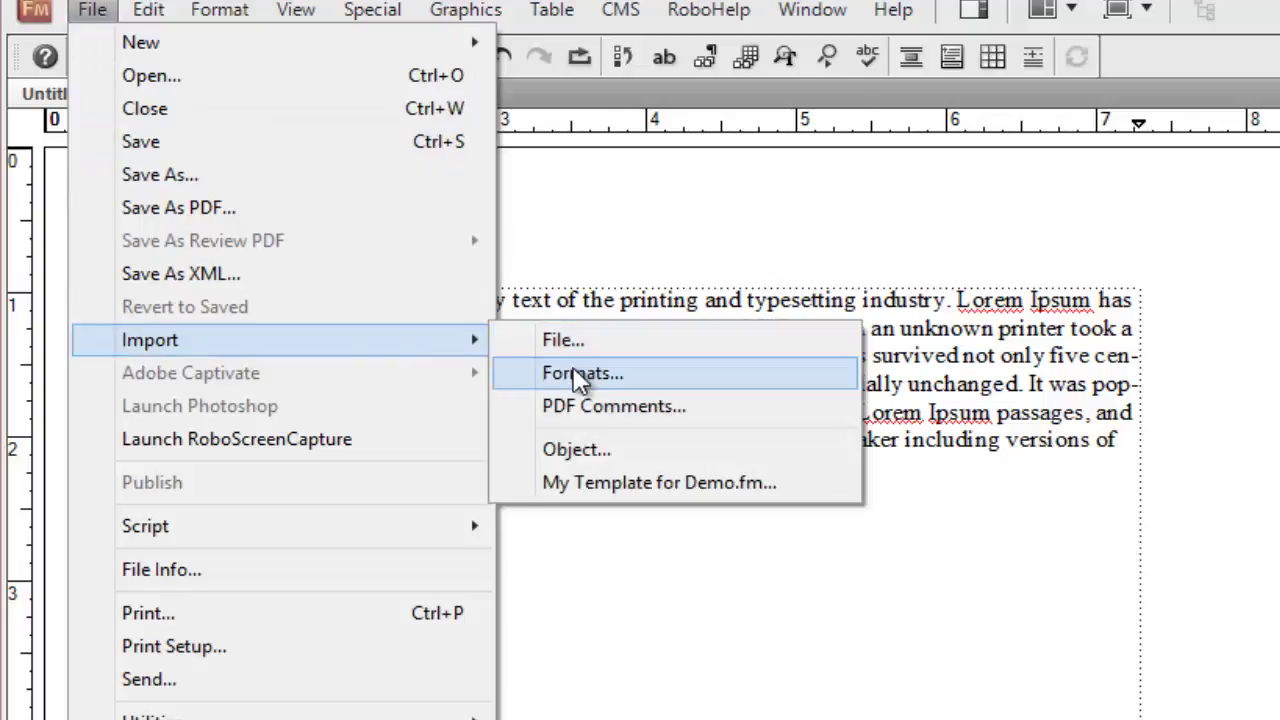
{"action": "left_click", "coordinate": [580, 375]}
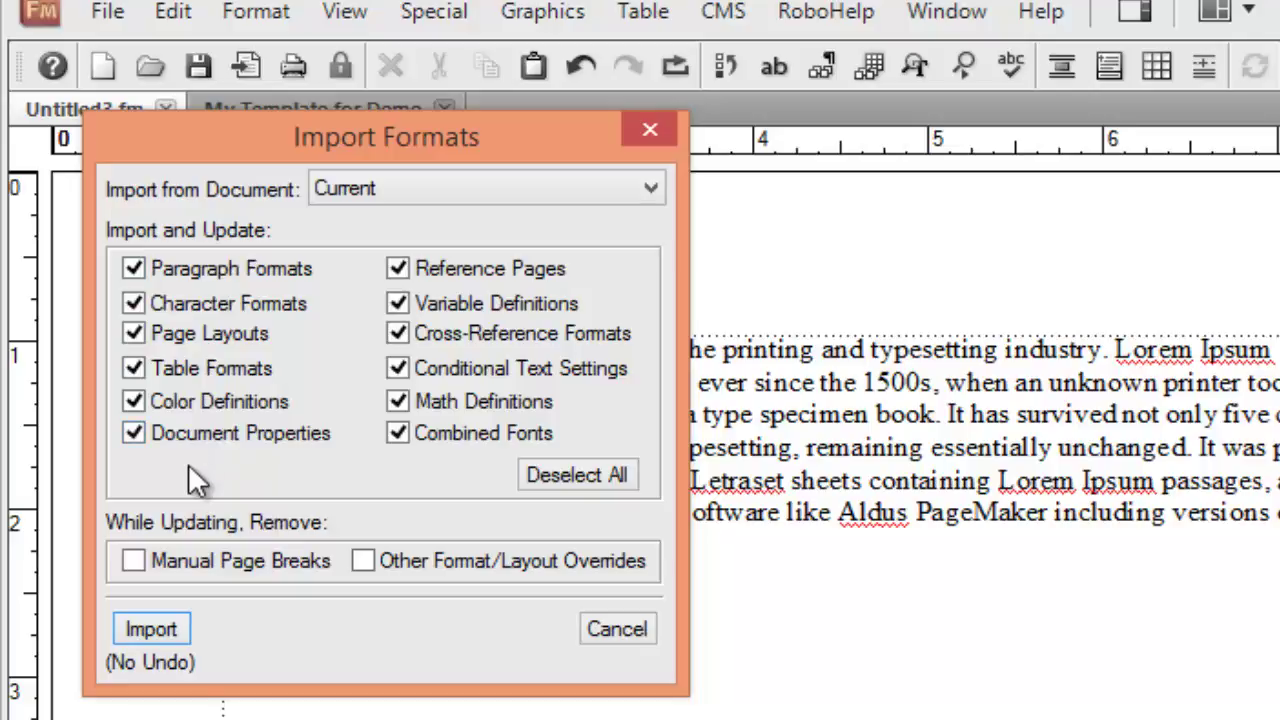
{"action": "left_click", "coordinate": [390, 185]}
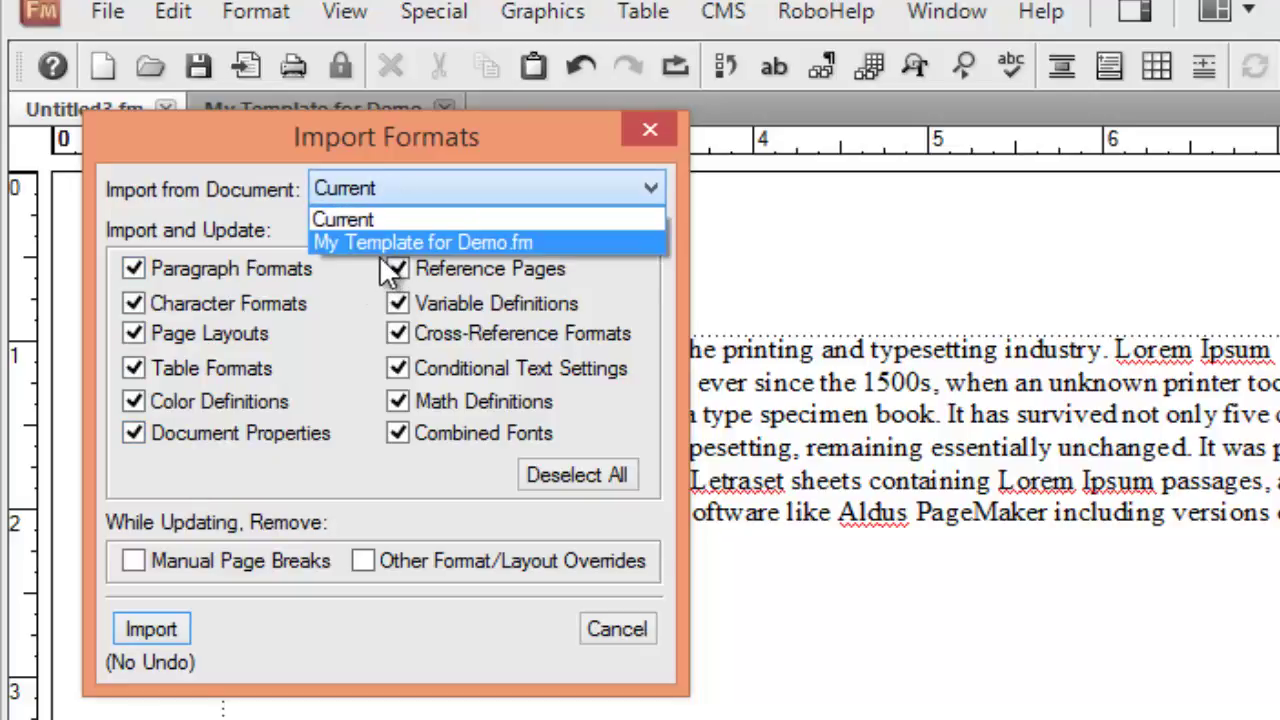
{"action": "left_click", "coordinate": [379, 258]}
{"action": "left_click", "coordinate": [381, 185]}
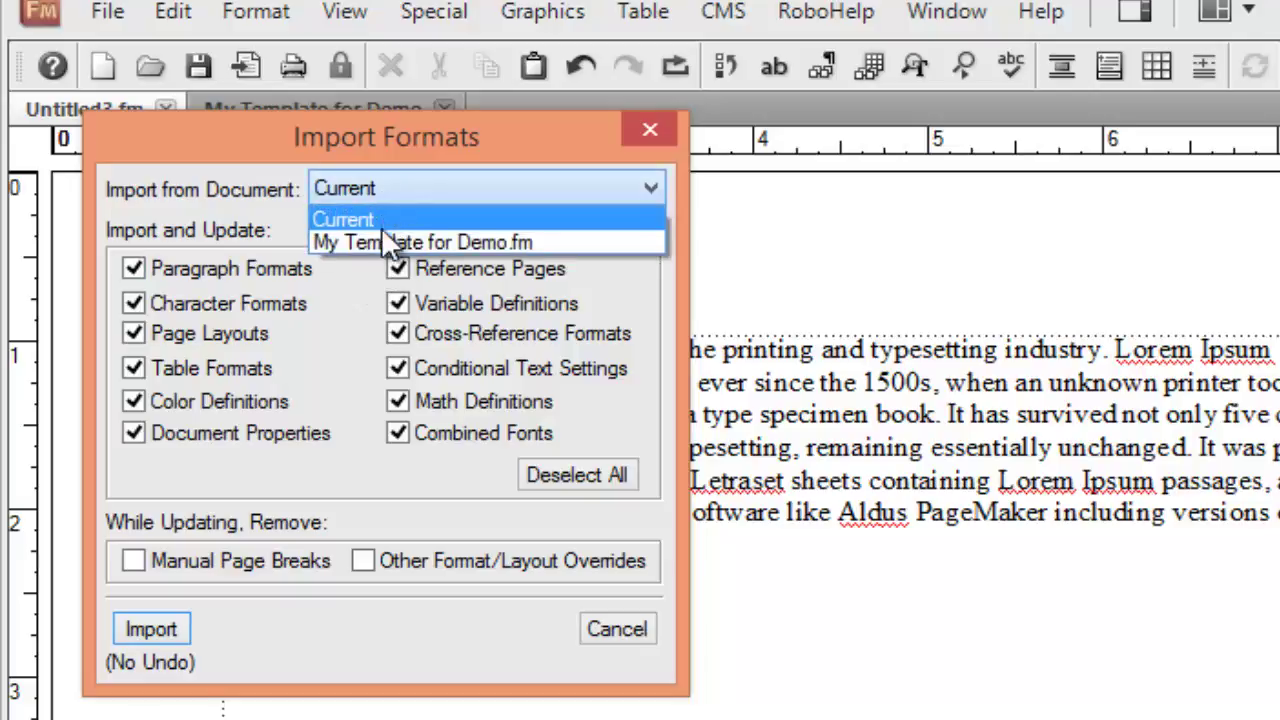
{"action": "left_click", "coordinate": [383, 243]}
{"action": "left_click_drag", "start_coordinate": [284, 141], "coordinate": [278, 261]}
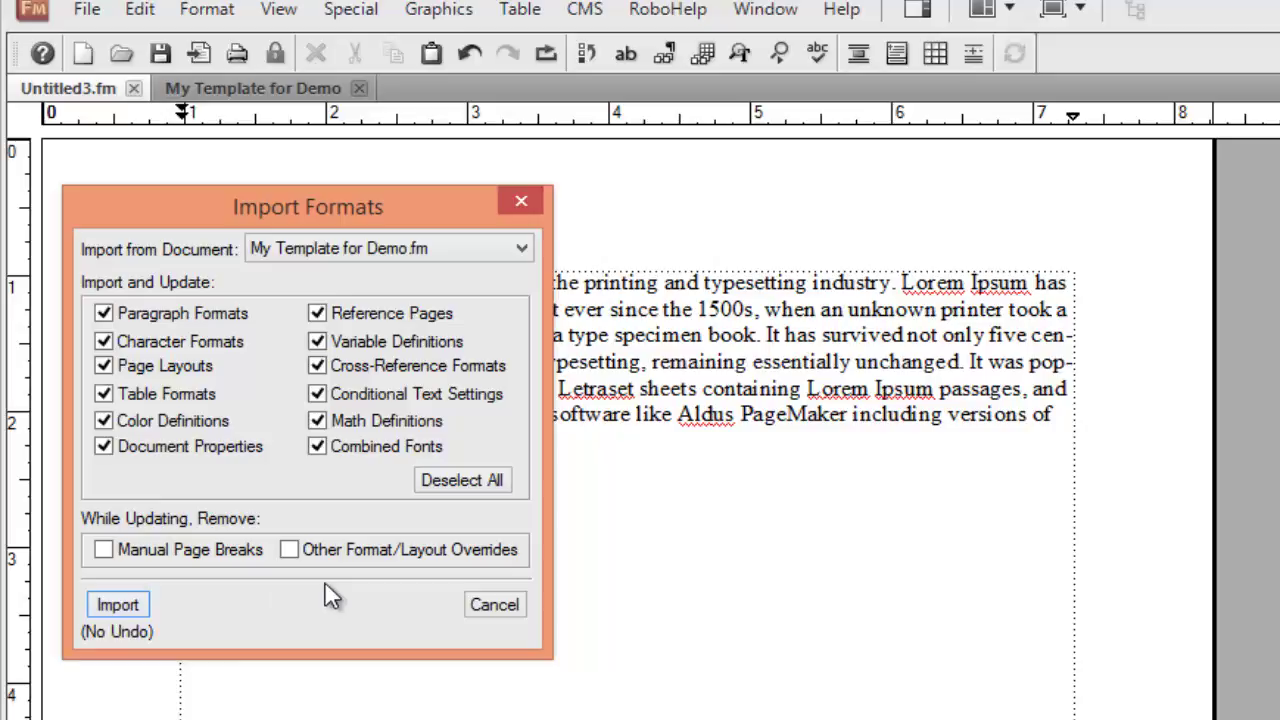
Import all formats from the template, confirming the import cannot be undone.
{"action": "left_click", "coordinate": [105, 607]}
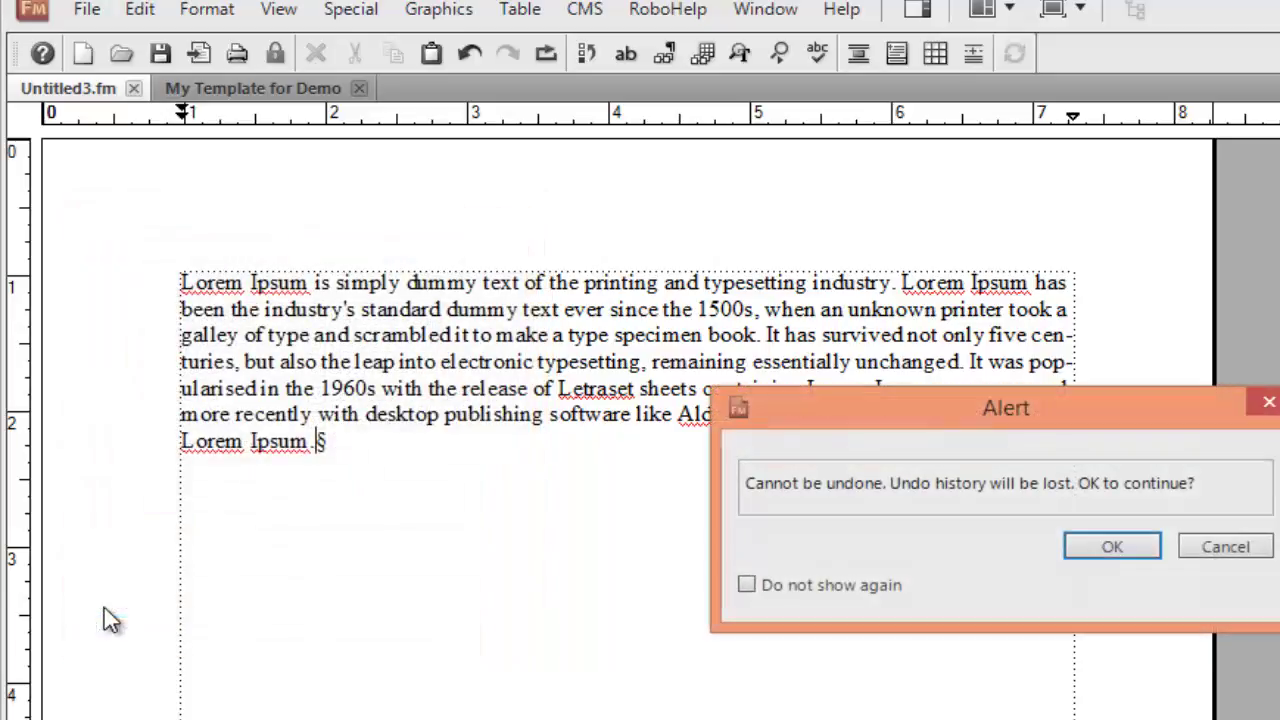
{"action": "left_click", "coordinate": [1100, 565]}
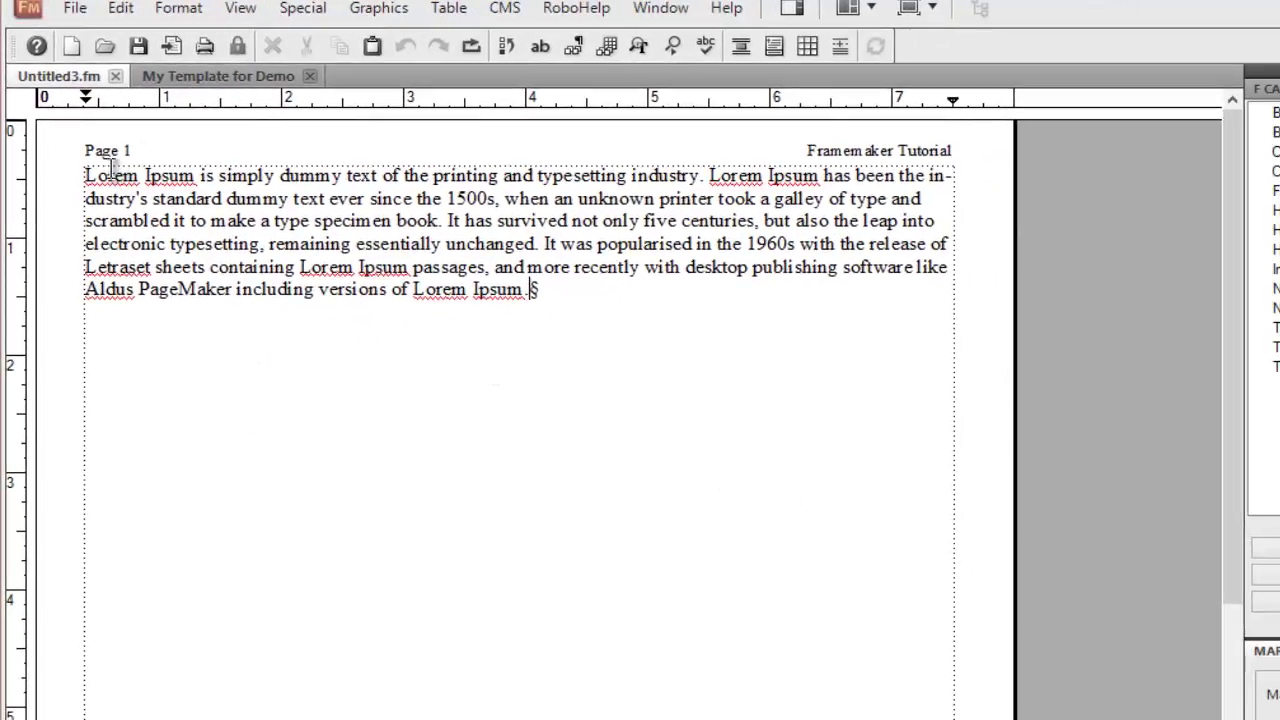
{"action": "scroll", "coordinate": [400, 557], "scroll_direction": "down", "scroll_amount": 8}
{"action": "scroll", "coordinate": [407, 636], "scroll_direction": "up", "scroll_amount": 8}
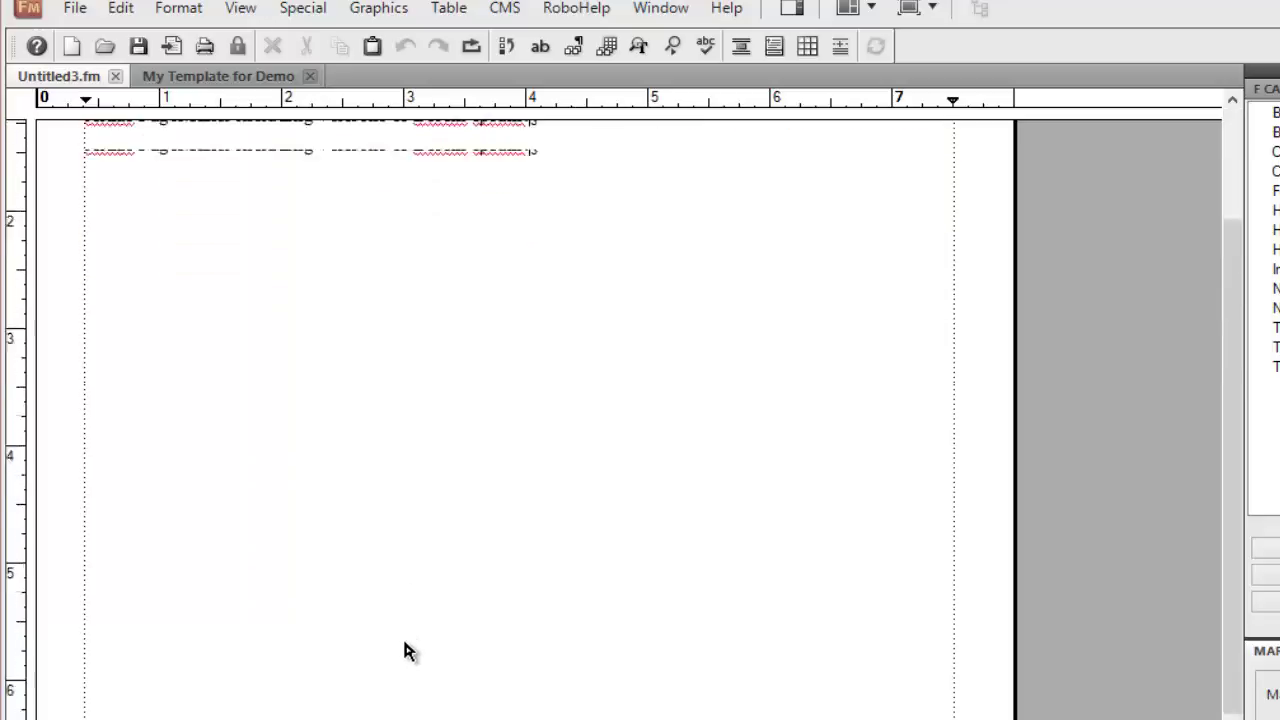
Add empty paragraphs after the text so it spans two pages with the template headers.
{"action": "key", "text": "Return"}
{"action": "key", "text": "Return"}
{"action": "key", "text": "Return"}
{"action": "key", "text": "Return"}
{"action": "key", "text": "Return"}
{"action": "key", "text": "Return"}
{"action": "key", "text": "Return"}
{"action": "key", "text": "Return"}
{"action": "key", "text": "Return"}
{"action": "key", "text": "Return"}
{"action": "key", "text": "Return"}
{"action": "key", "text": "Return"}
{"action": "key", "text": "Return"}
{"action": "key", "text": "Return"}
{"action": "key", "text": "Return"}
{"action": "key", "text": "Return"}
{"action": "key", "text": "Return"}
{"action": "key", "text": "Return"}
{"action": "key", "text": "Return"}
{"action": "key", "text": "Return"}
{"action": "key", "text": "Return"}
{"action": "key", "text": "Return"}
{"action": "key", "text": "Return"}
{"action": "key", "text": "Return"}
{"action": "key", "text": "Return"}
{"action": "key", "text": "Return"}
{"action": "key", "text": "Return"}
{"action": "key", "text": "Return"}
{"action": "key", "text": "Return"}
{"action": "key", "text": "Return"}
{"action": "key", "text": "Return"}
{"action": "key", "text": "Return"}
{"action": "key", "text": "Return"}
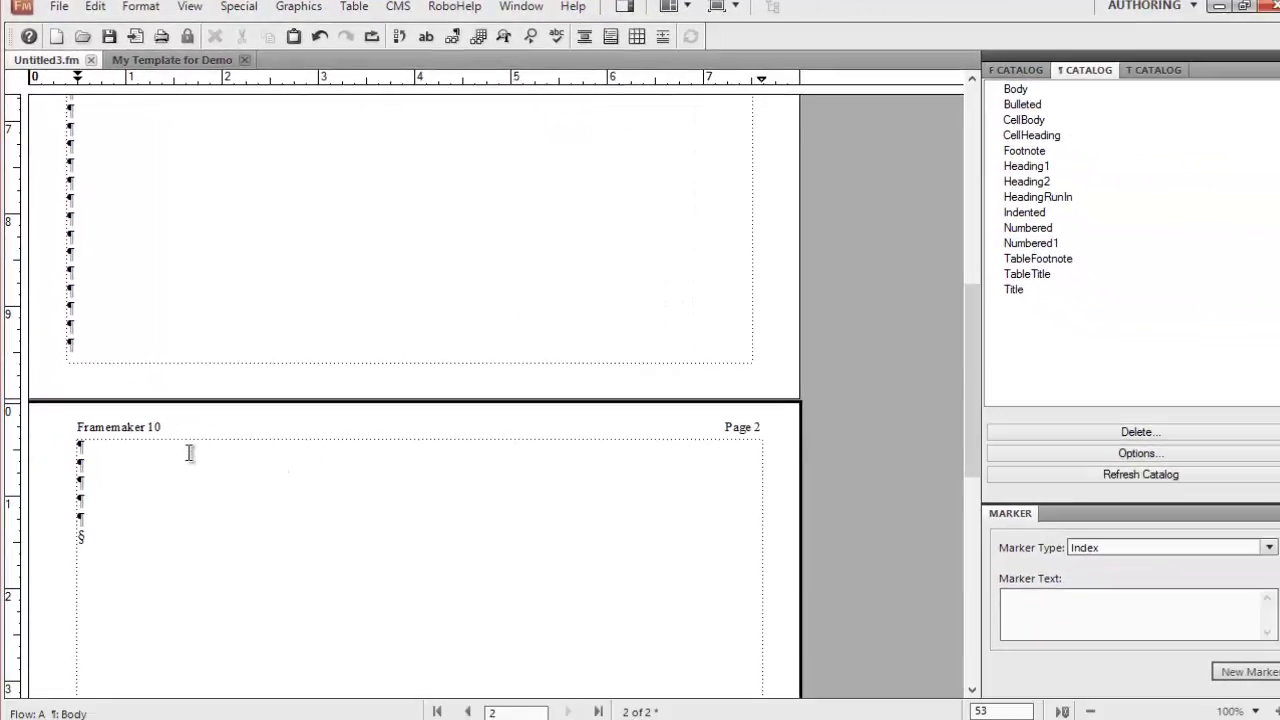
{"action": "scroll", "coordinate": [189, 453], "scroll_direction": "up", "scroll_amount": 15}
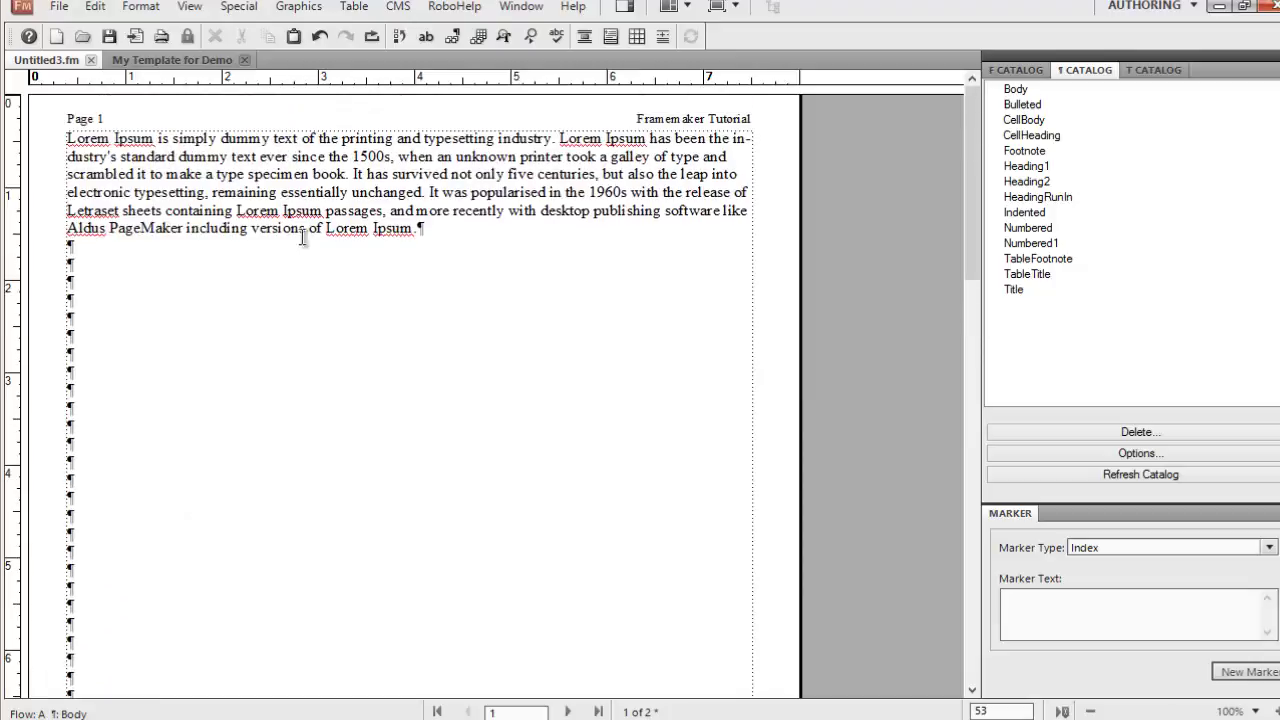
{"action": "scroll", "coordinate": [249, 537], "scroll_direction": "down", "scroll_amount": 8}
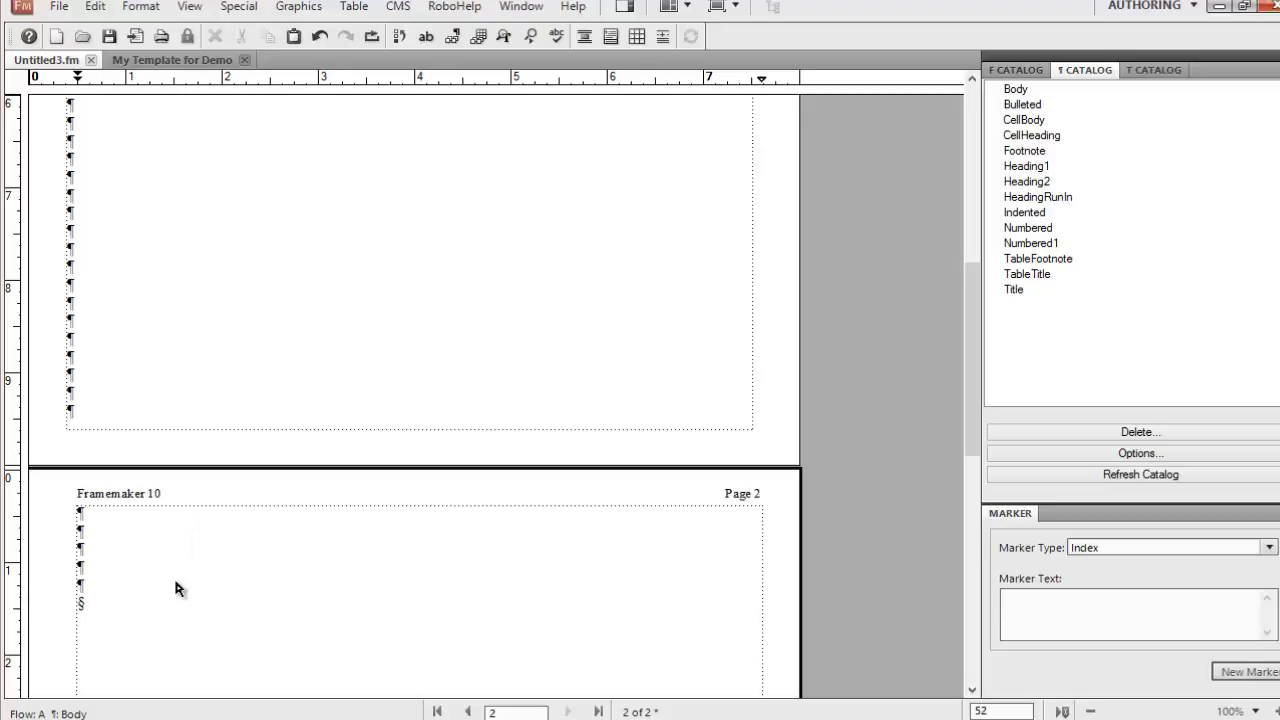
{"action": "scroll", "coordinate": [178, 585], "scroll_direction": "up", "scroll_amount": 3}
{"action": "scroll", "coordinate": [183, 592], "scroll_direction": "up", "scroll_amount": 3}
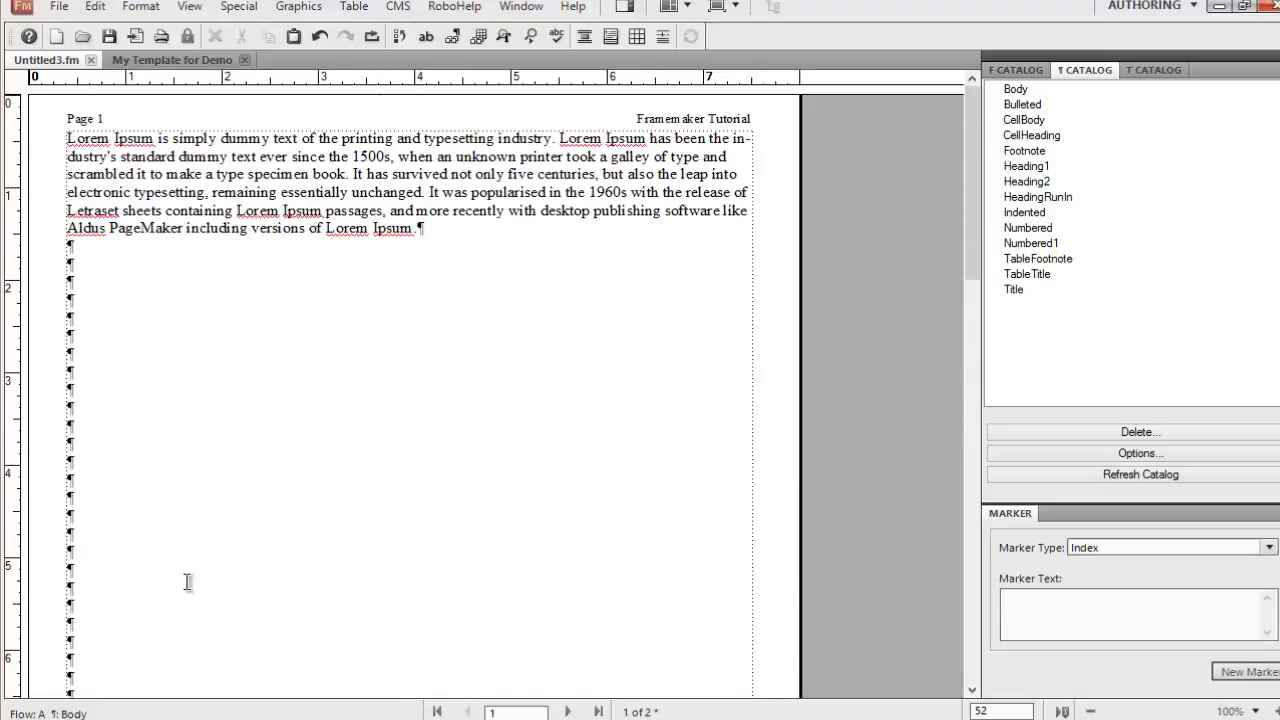